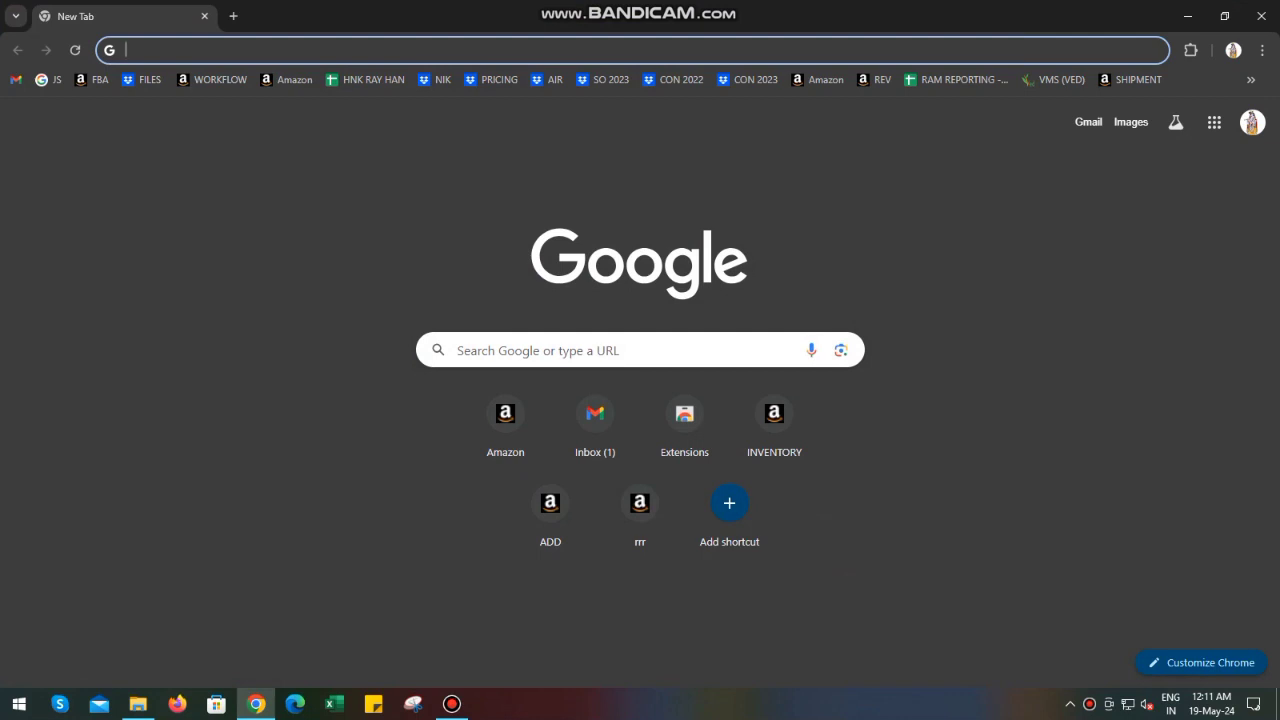
- Load ilovepdf.com in Chrome by accepting the address-bar autocomplete
type("ilovepdf.com")
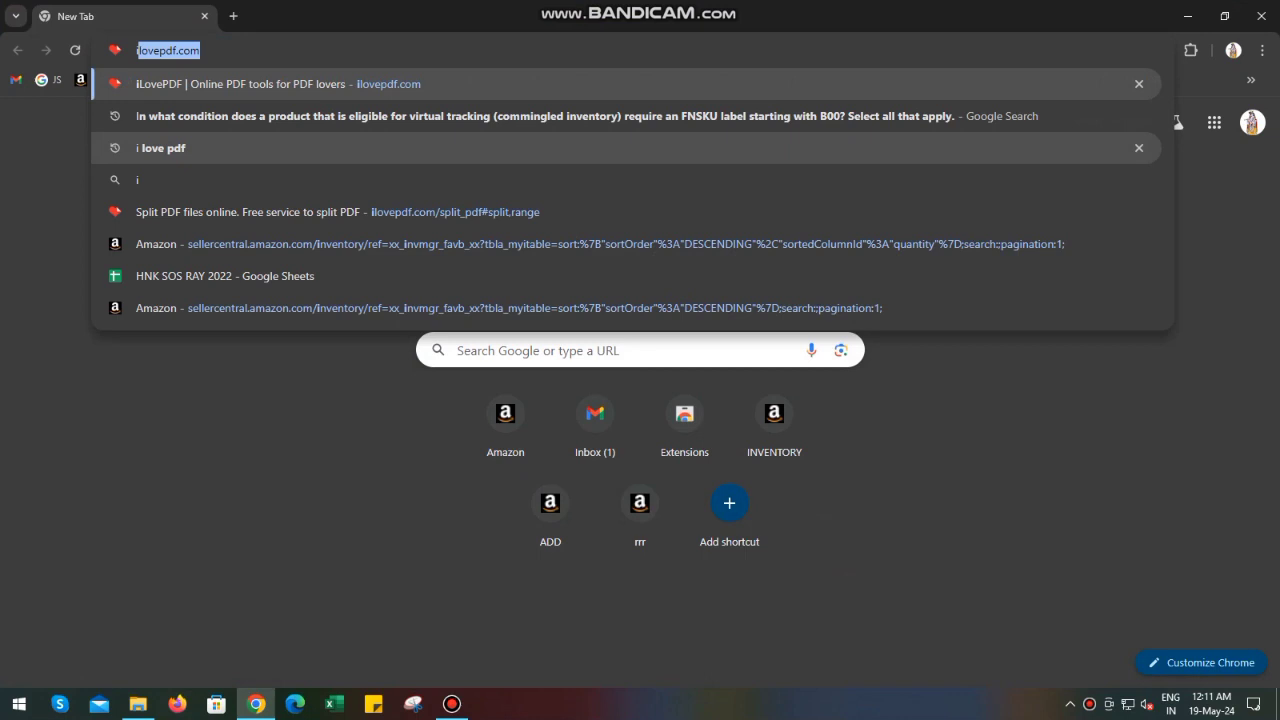
key("Right")
key("Return")
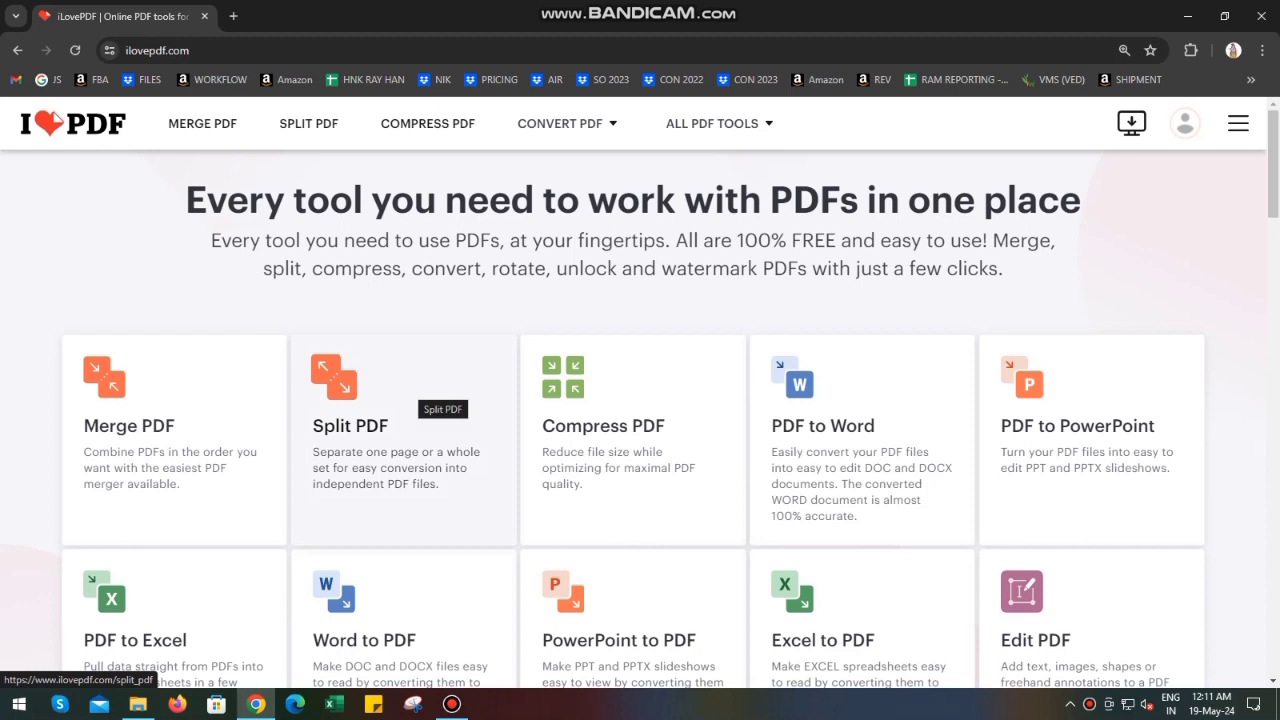
- Open the Split PDF tool and bring up the file picker to choose a PDF
left_click(420, 385)
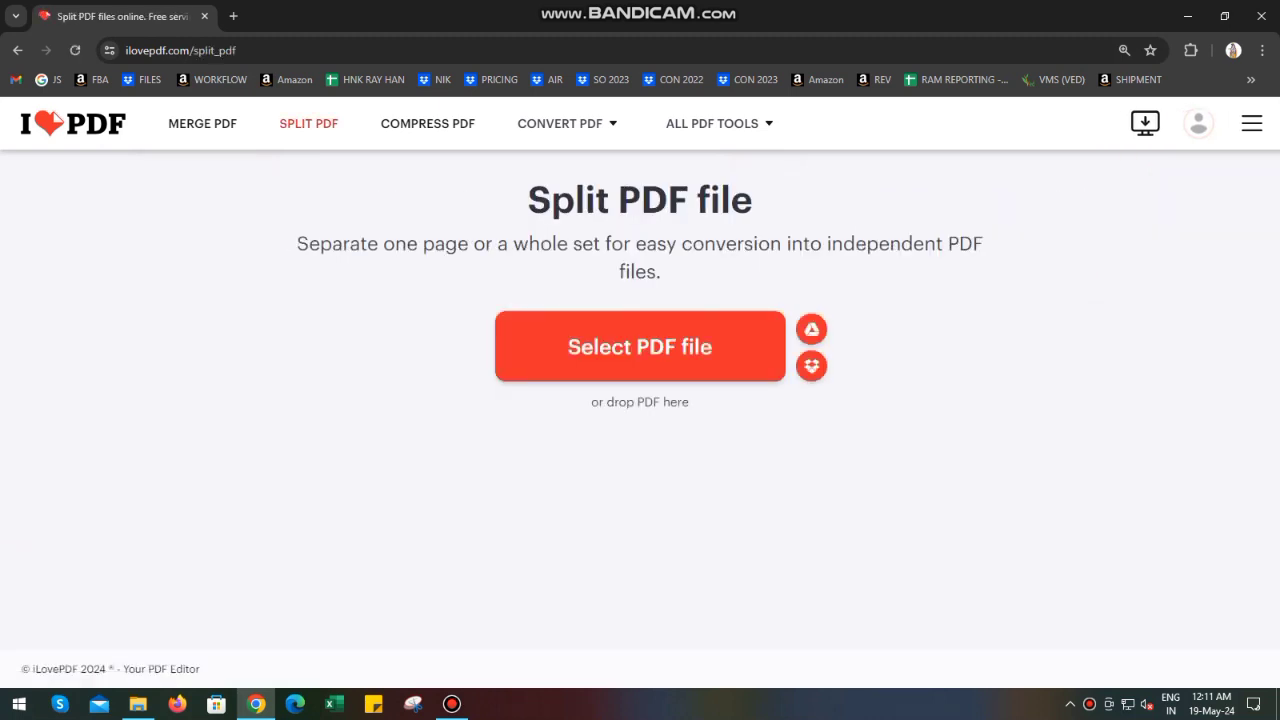
left_click_drag(528, 199, 943, 244)
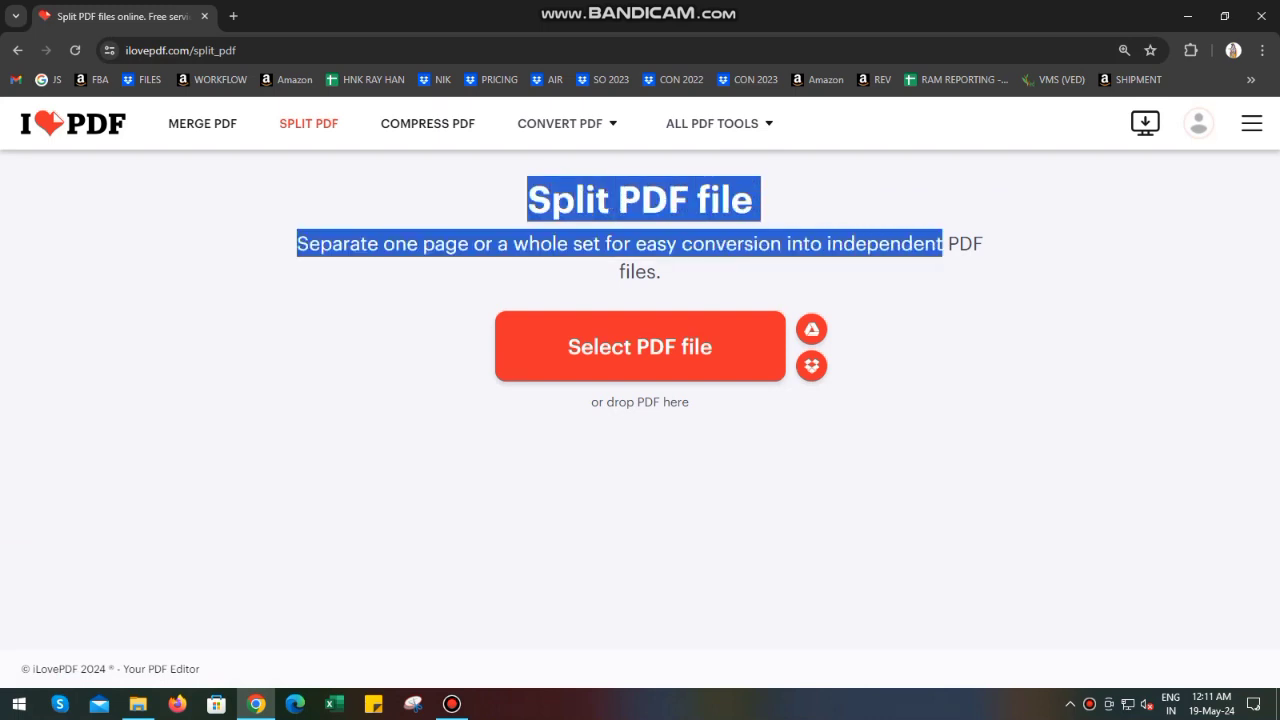
left_click(943, 244)
left_click_drag(528, 199, 660, 271)
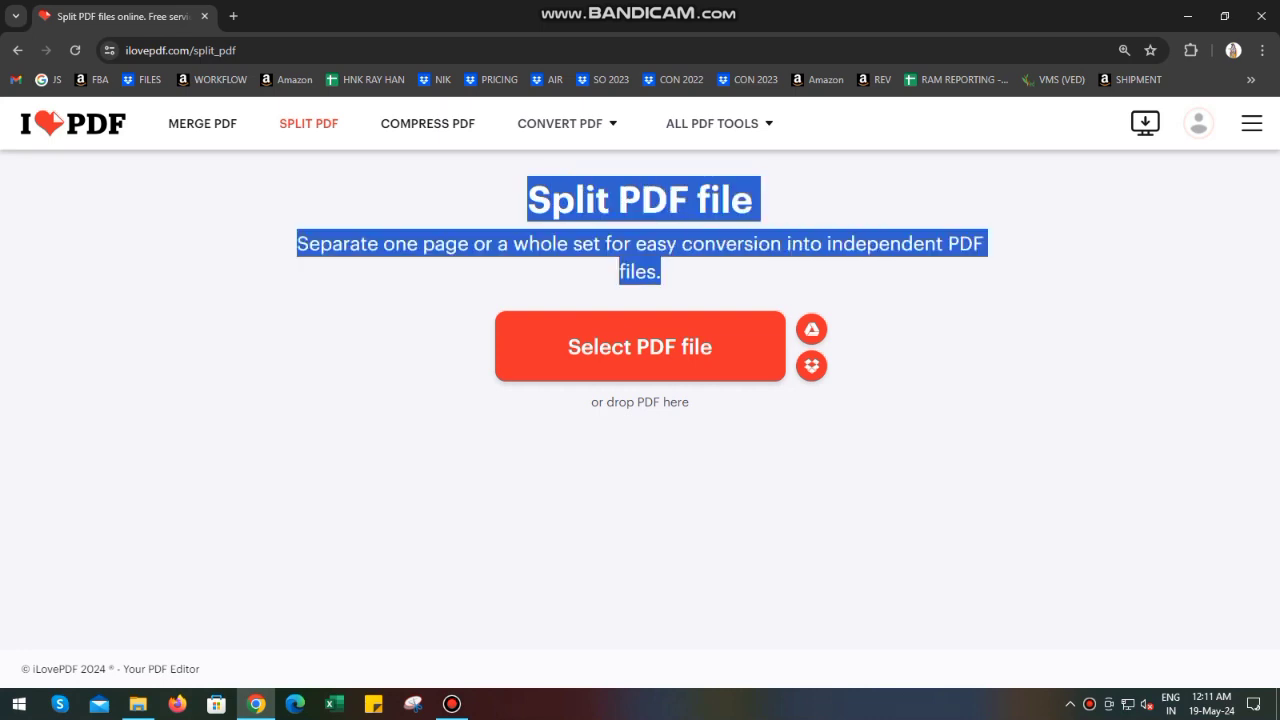
left_click(660, 271)
left_click_drag(528, 199, 660, 271)
left_click(660, 271)
left_click_drag(528, 199, 660, 271)
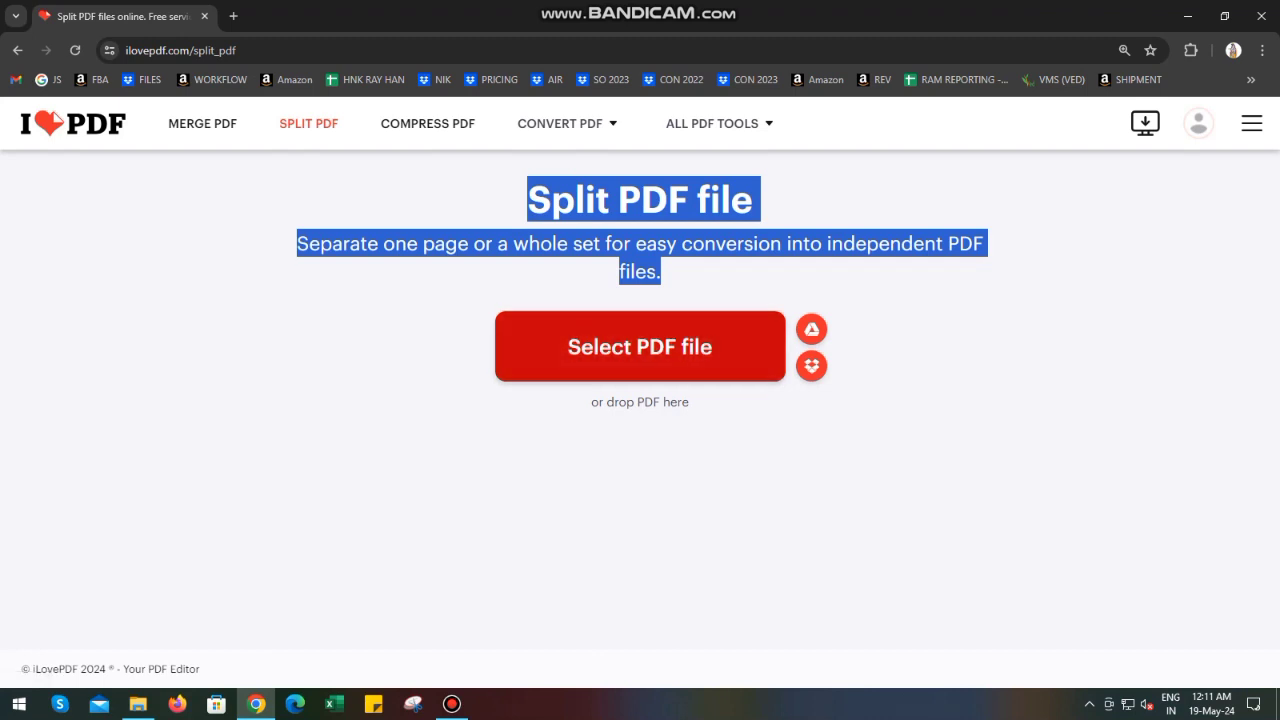
left_click(640, 346)
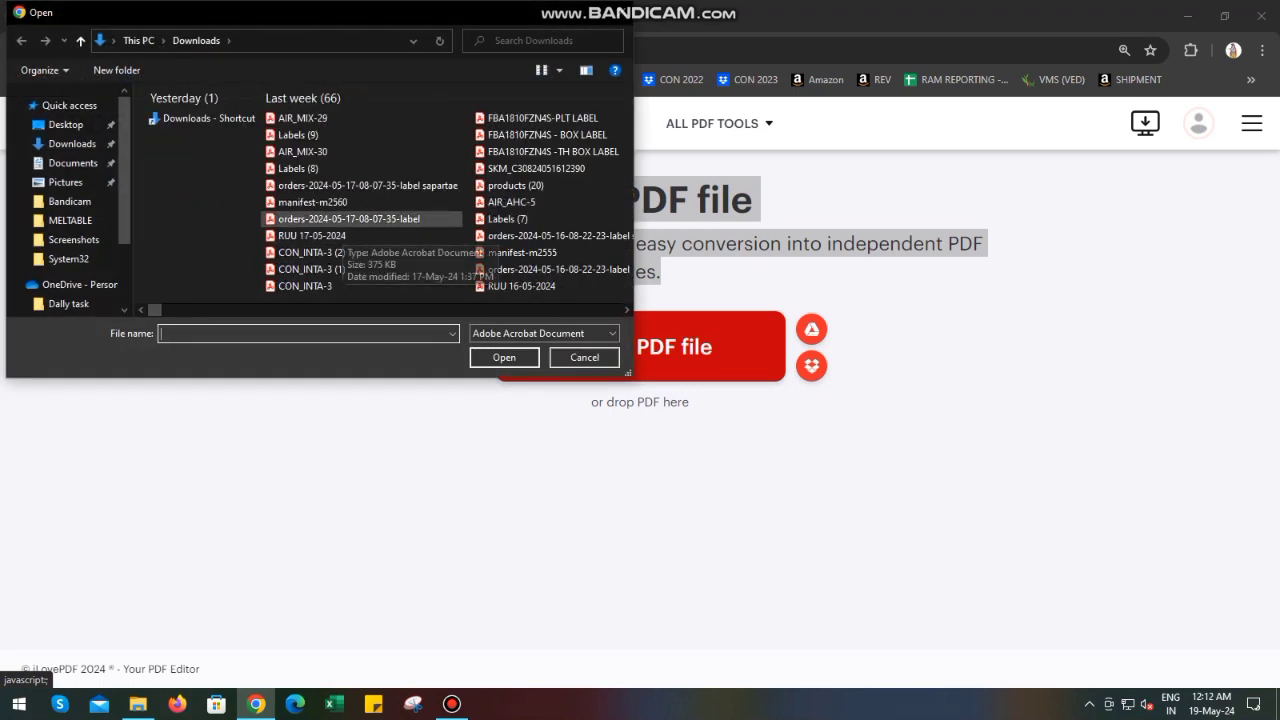
left_click(340, 219)
left_click(504, 357)
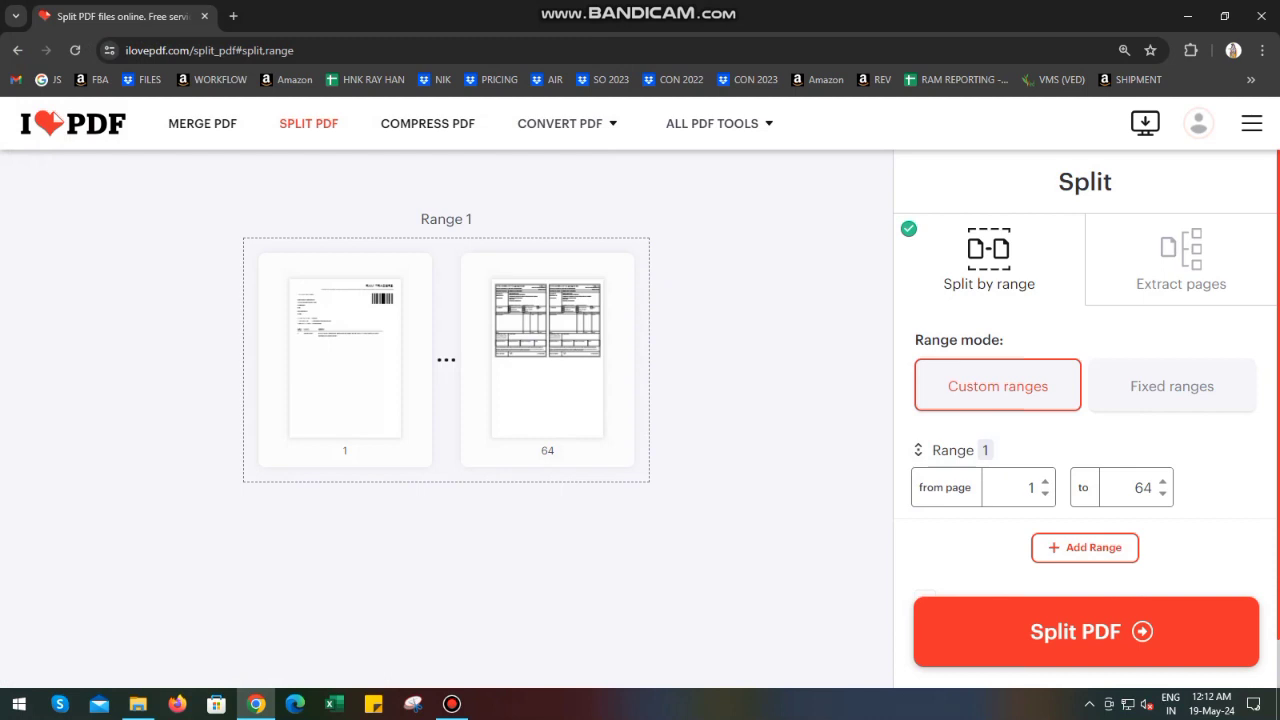
- Switch the split mode to Extract pages and browse the 64 page thumbnails
left_click(1181, 258)
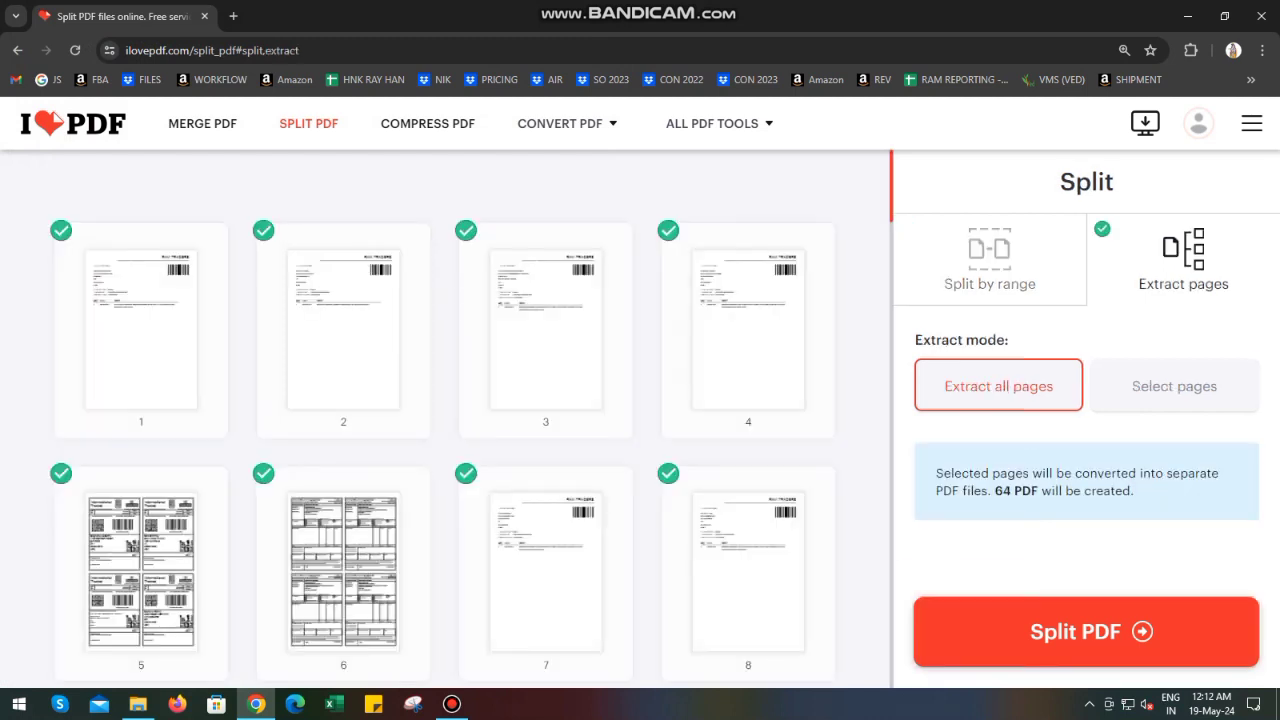
scroll(545, 330, "down", 3)
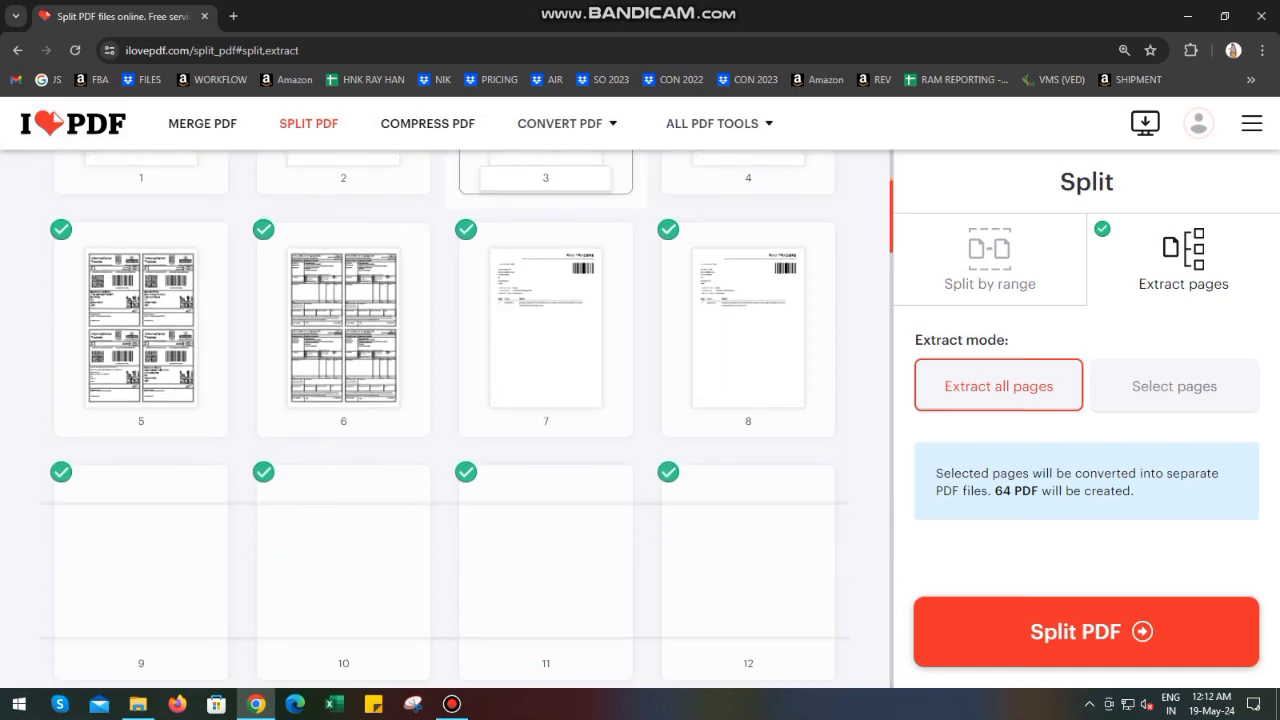
scroll(545, 330, "up", 3)
scroll(545, 380, "down", 2)
scroll(545, 380, "down", 7)
scroll(545, 380, "down", 11)
scroll(545, 560, "down", 5)
scroll(545, 560, "down", 3)
scroll(545, 560, "up", 2)
scroll(545, 560, "up", 3)
scroll(545, 430, "up", 12)
scroll(545, 430, "up", 10)
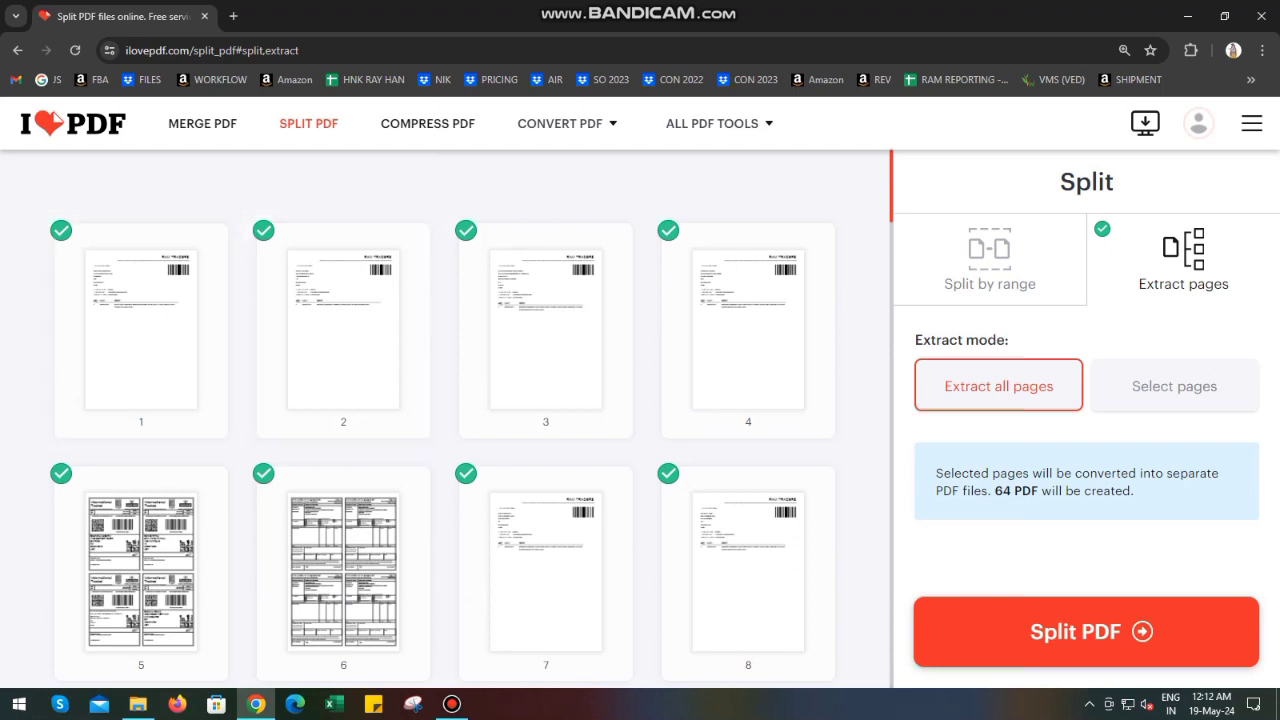
- Deselect the non-label pages from 1 through 28 (1-3, 7-10, 13-16, 19-22, 25-28)
left_click(141, 330)
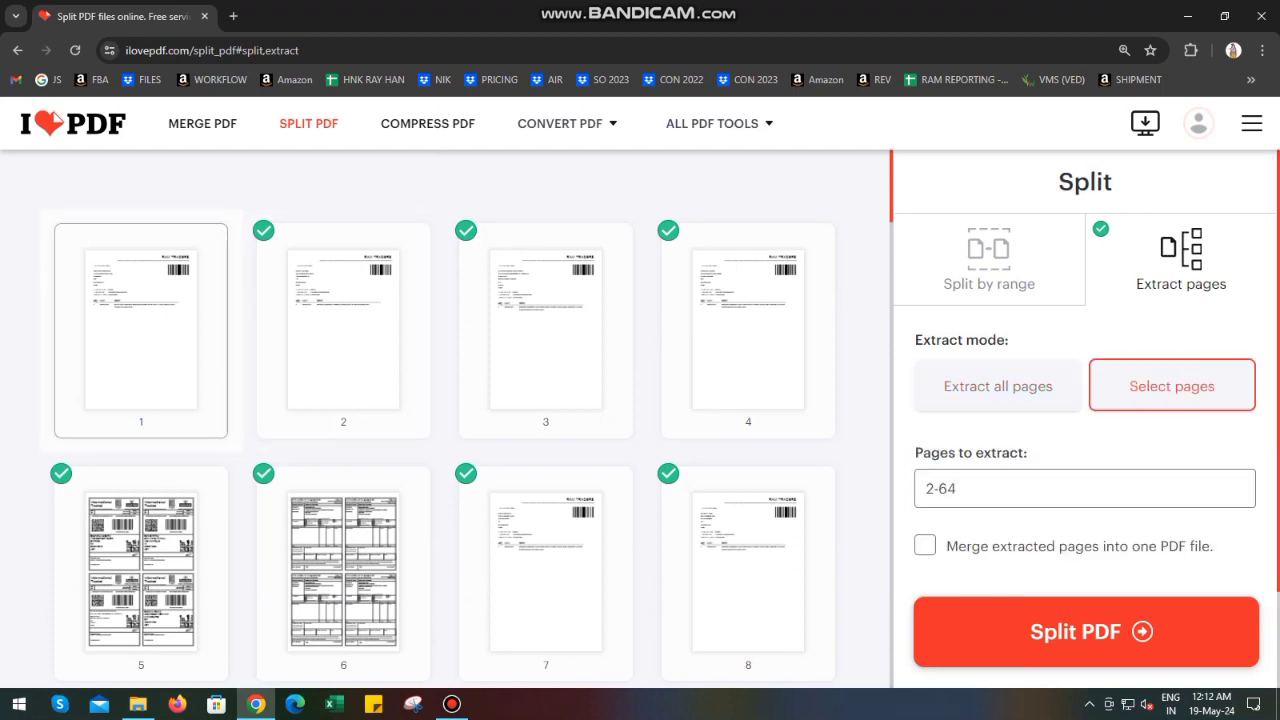
left_click(343, 330)
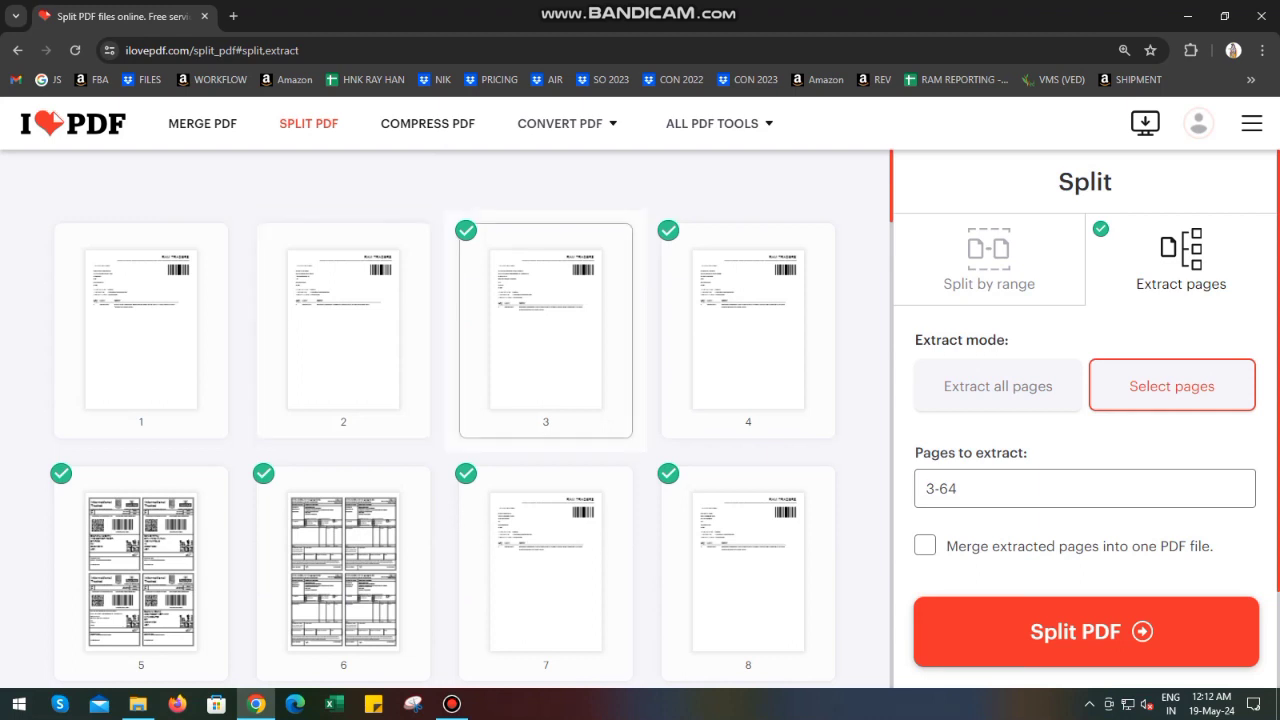
left_click(545, 330)
scroll(600, 330, "down", 3)
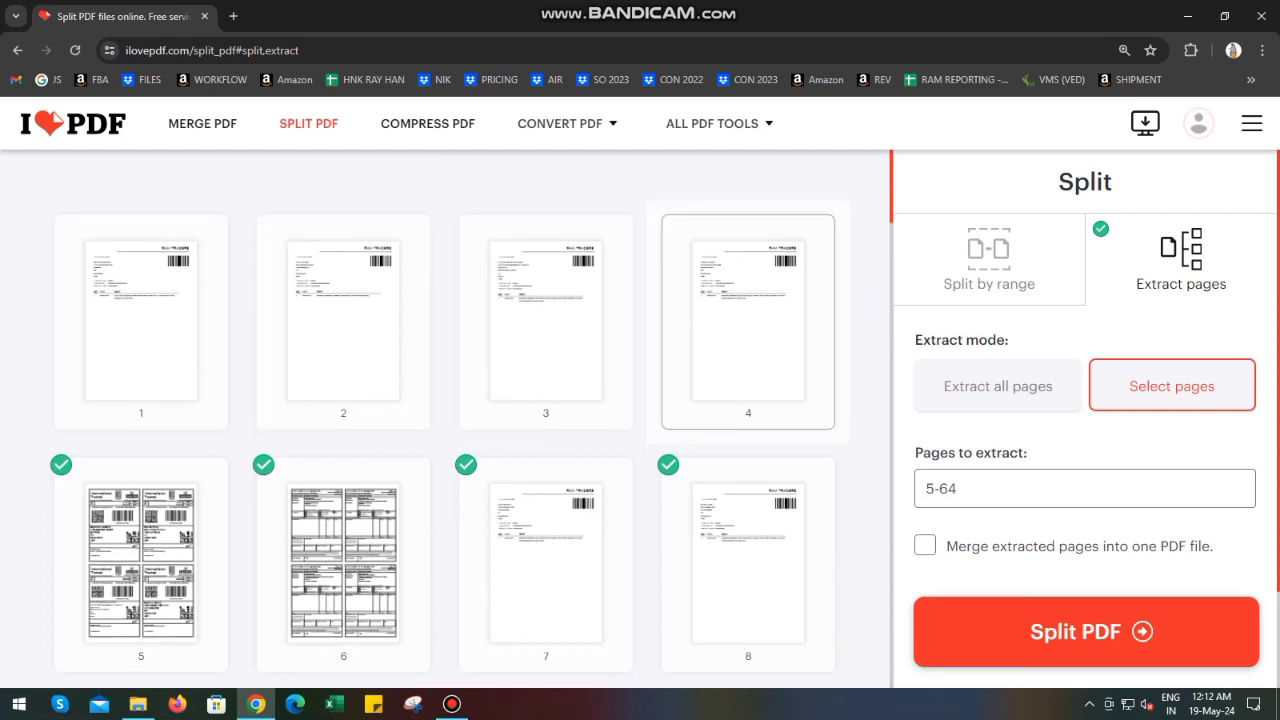
left_click(546, 300)
left_click(748, 300)
left_click(343, 550)
left_click(141, 550)
scroll(440, 420, "down", 3)
left_click(343, 520)
left_click(141, 520)
left_click(545, 520)
left_click(748, 520)
scroll(545, 500, "down", 3)
left_click(545, 500)
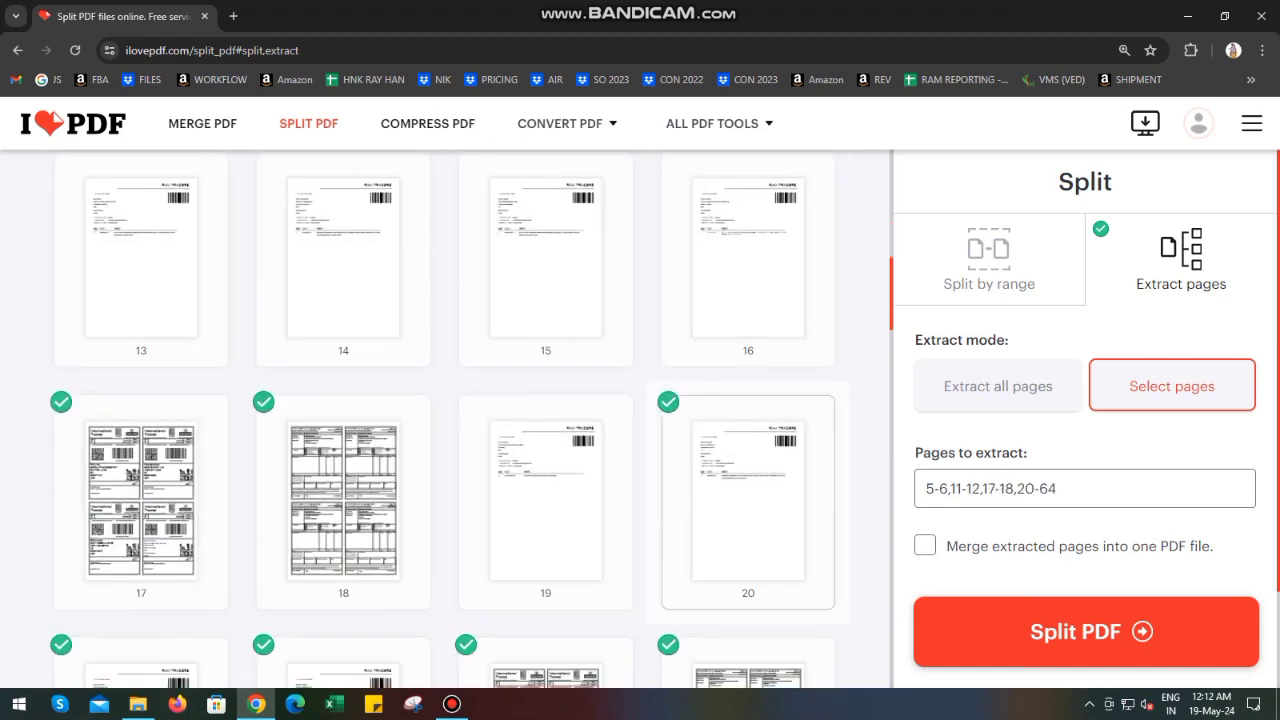
left_click(748, 500)
scroll(748, 500, "down", 3)
left_click(343, 480)
left_click(141, 470)
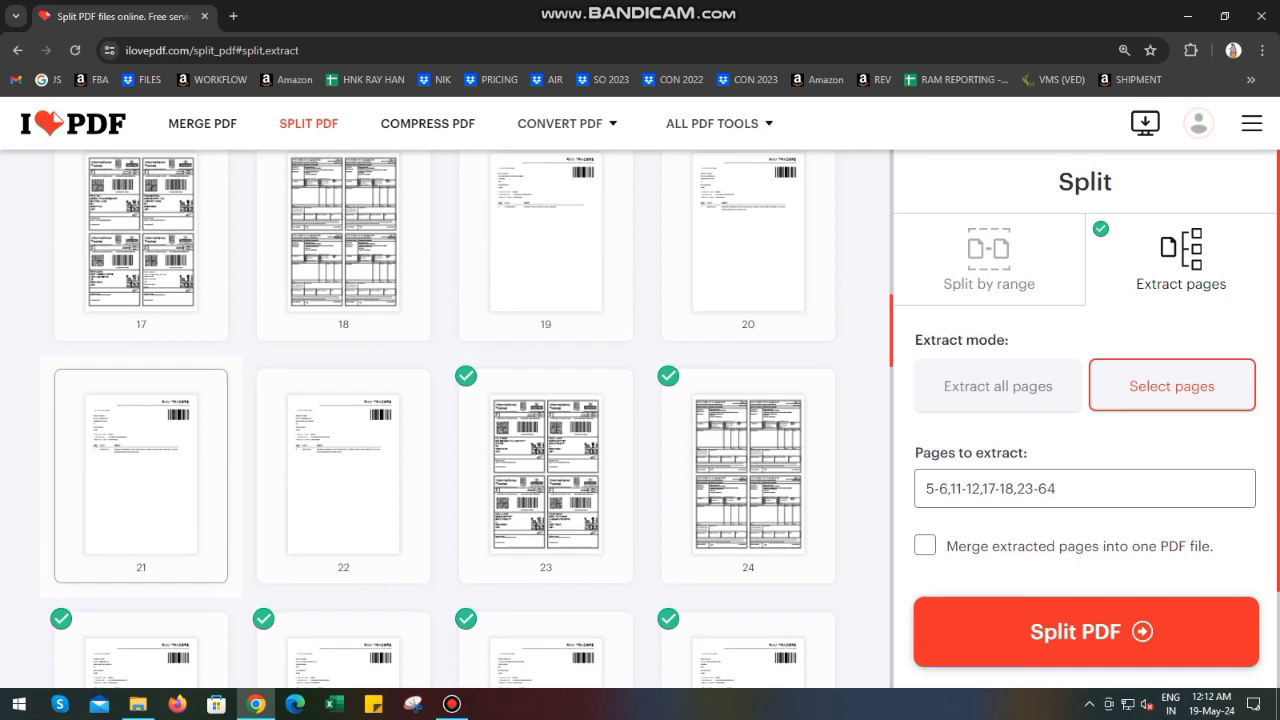
scroll(545, 450, "down", 3)
left_click(141, 450)
left_click(343, 450)
left_click(545, 450)
left_click(748, 450)
- Deselect the non-label pages from 31 through 62 (31-34, 37-40, 43-46, 49-52, 55-58, 61-62)
scroll(748, 450, "down", 3)
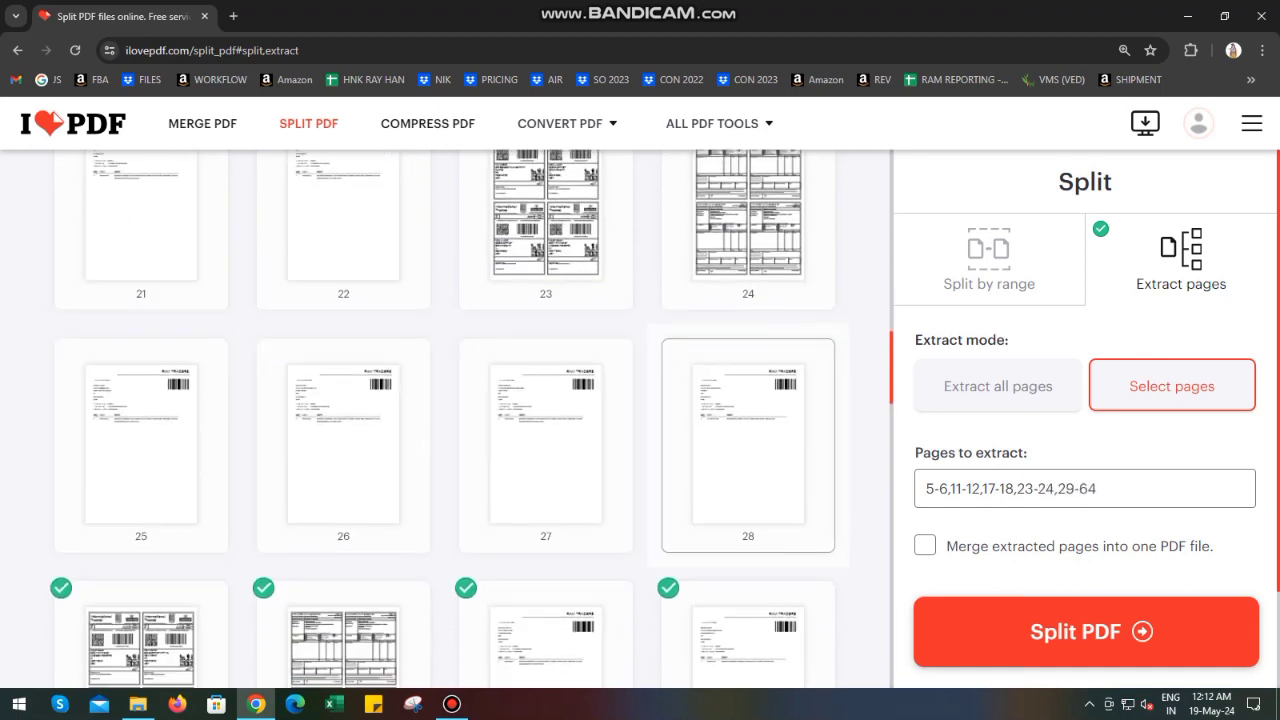
left_click(545, 430)
left_click(748, 430)
scroll(748, 430, "down", 3)
left_click(343, 420)
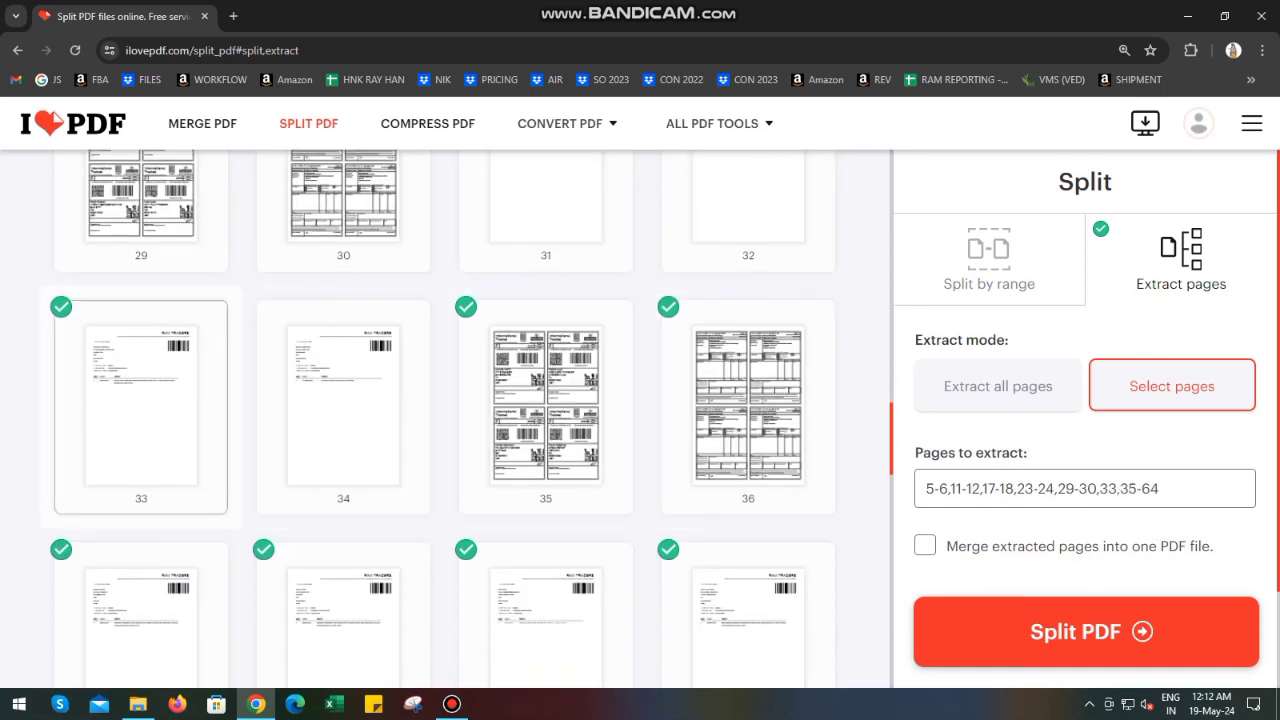
left_click(141, 420)
scroll(343, 420, "down", 2)
left_click(141, 510)
left_click(343, 510)
left_click(545, 515)
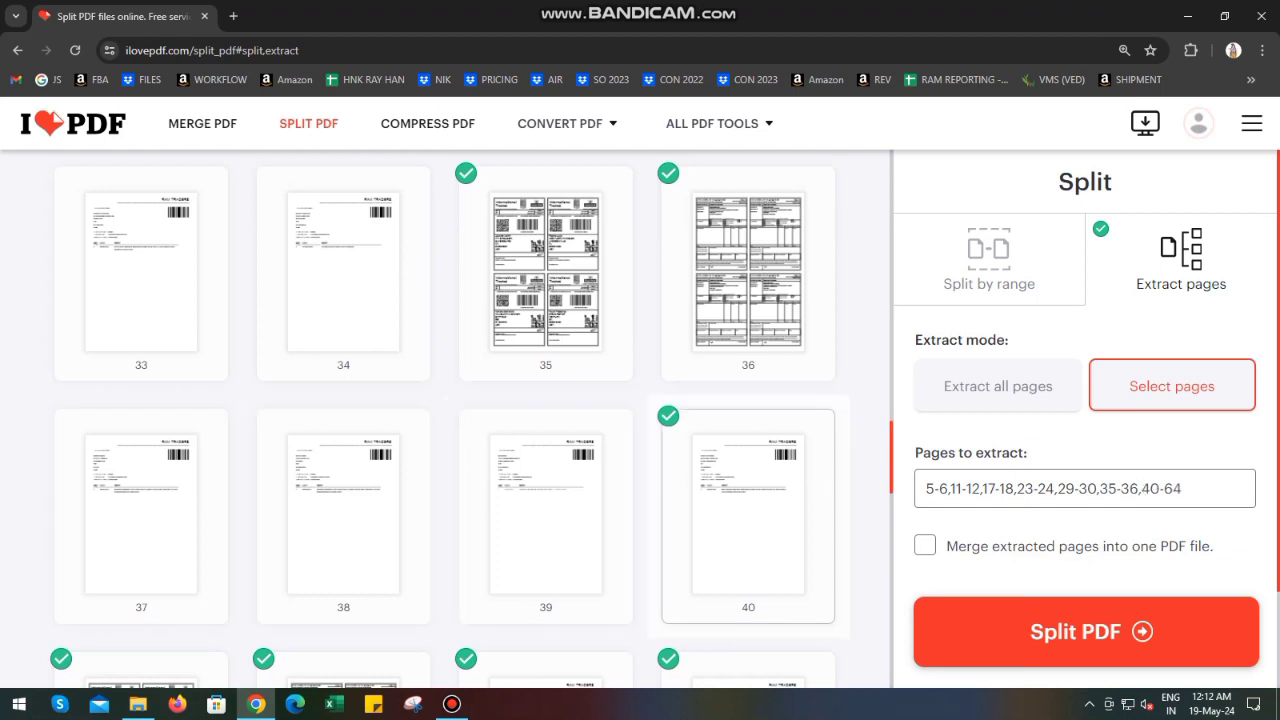
left_click(748, 515)
scroll(748, 450, "down", 3)
left_click(545, 360)
left_click(748, 360)
scroll(748, 360, "down", 1)
left_click(343, 460)
left_click(141, 460)
scroll(141, 460, "down", 2)
left_click(141, 445)
left_click(343, 445)
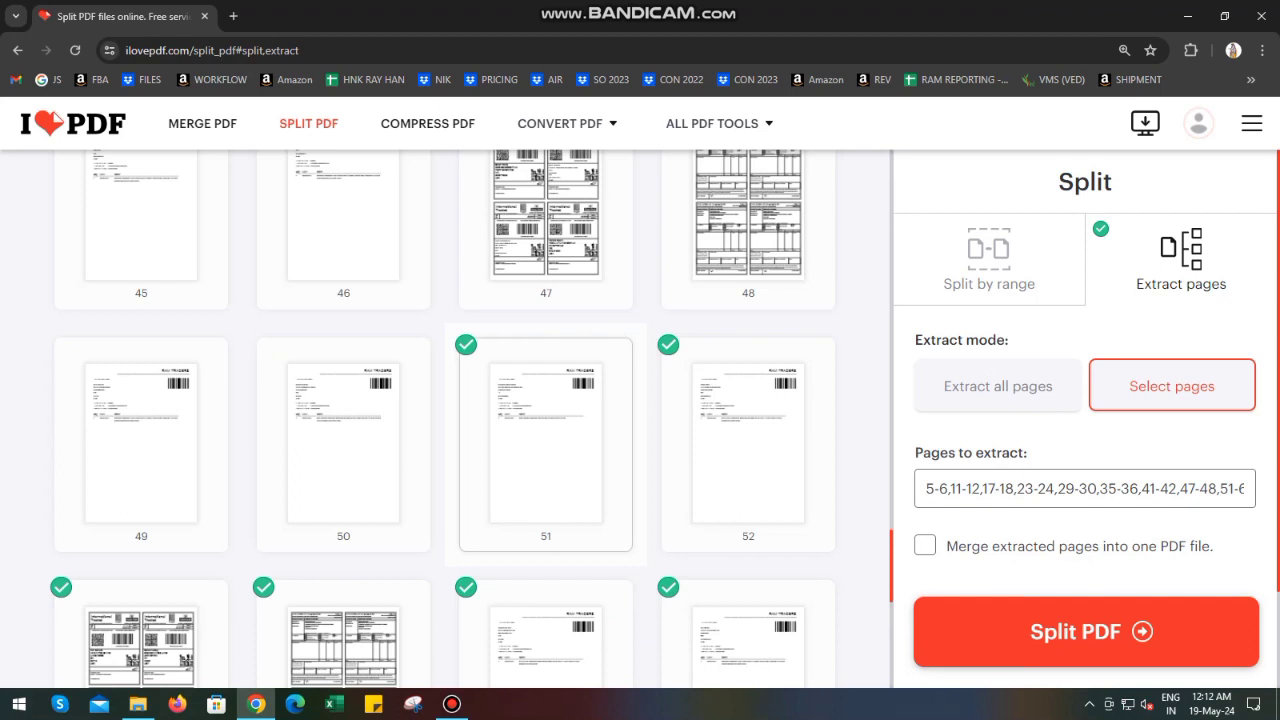
left_click(545, 445)
left_click(748, 445)
scroll(748, 445, "down", 1)
left_click(545, 553)
left_click(748, 553)
scroll(748, 553, "down", 2)
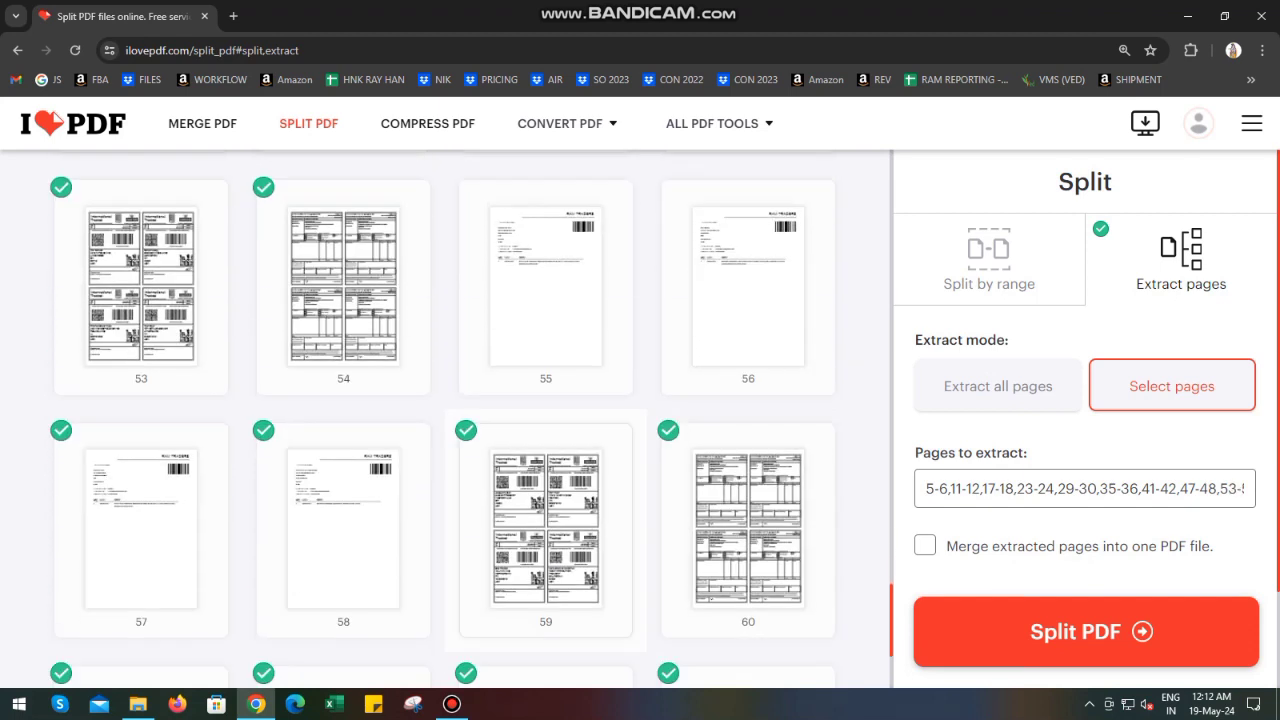
scroll(343, 400, "down", 2)
left_click(343, 300)
left_click(141, 300)
left_click(141, 540)
left_click(343, 540)
- Scroll through the thumbnails to check that only the label page pairs remain selected
scroll(343, 540, "up", 6)
scroll(472, 418, "up", 4)
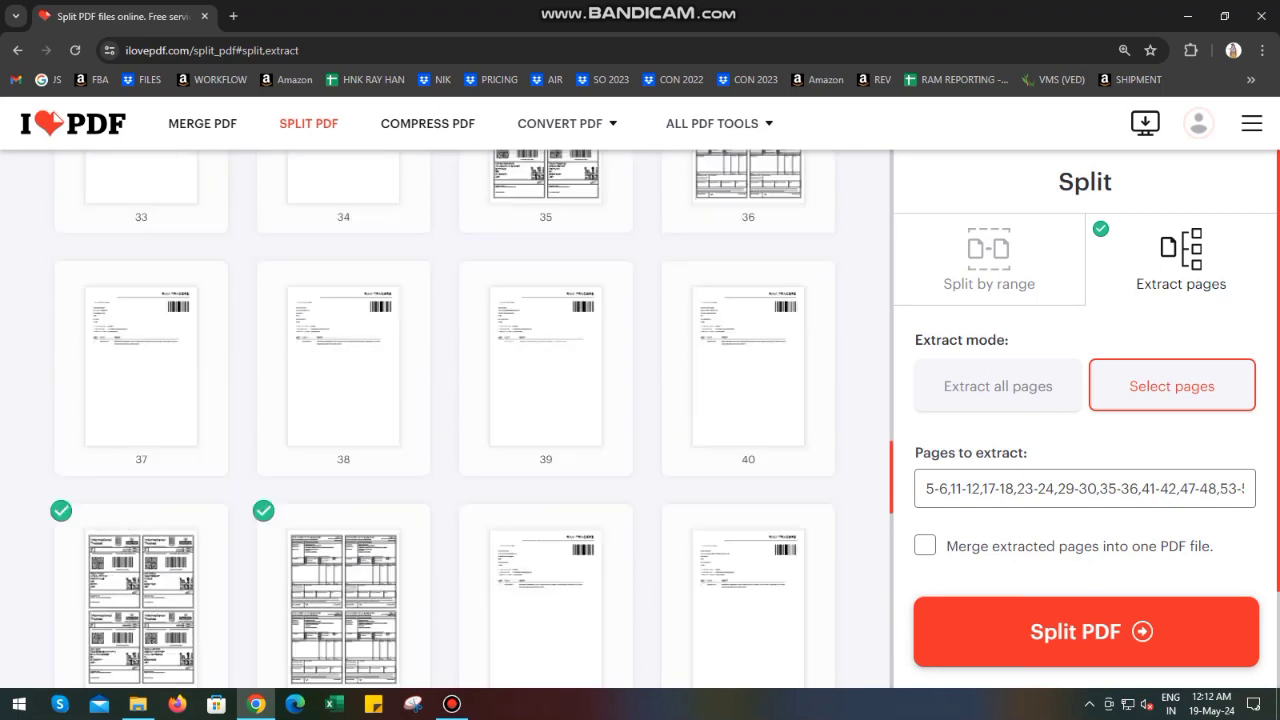
scroll(472, 418, "up", 4)
scroll(472, 418, "up", 5)
scroll(472, 418, "up", 2)
scroll(472, 418, "up", 8)
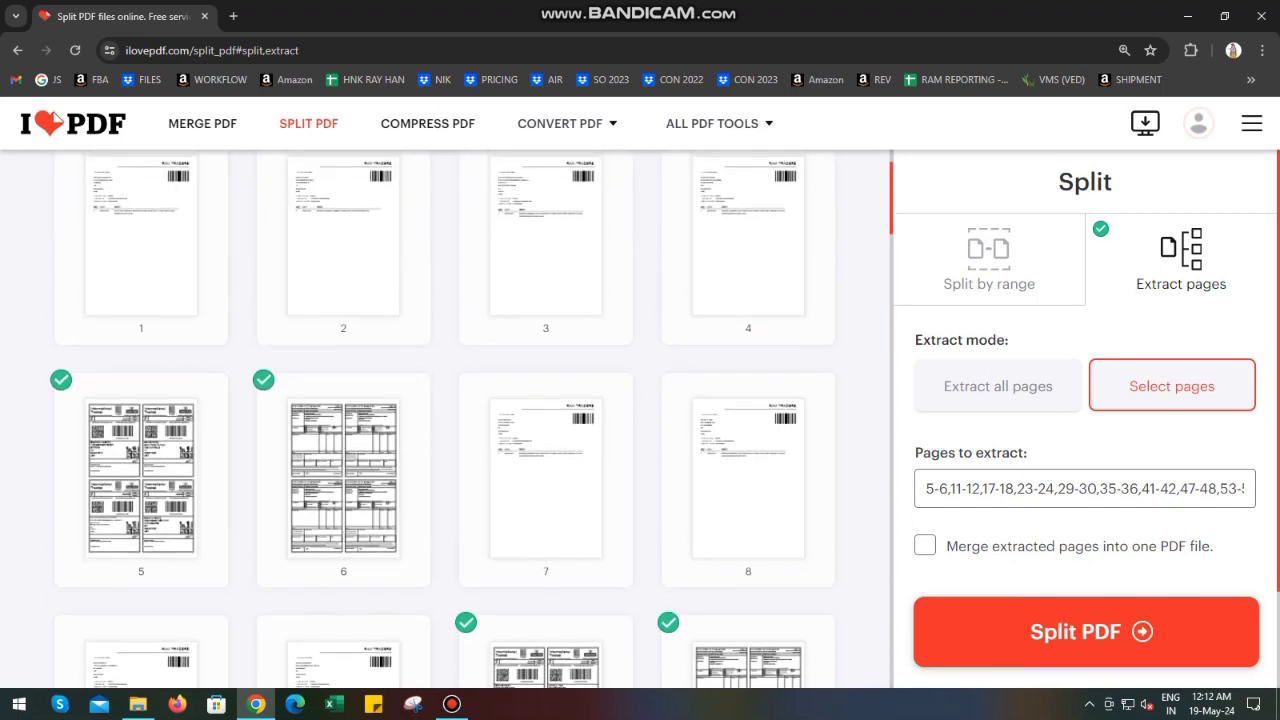
scroll(472, 418, "down", 3)
scroll(472, 418, "down", 2)
scroll(472, 418, "down", 2)
scroll(472, 418, "down", 3)
scroll(748, 320, "down", 3)
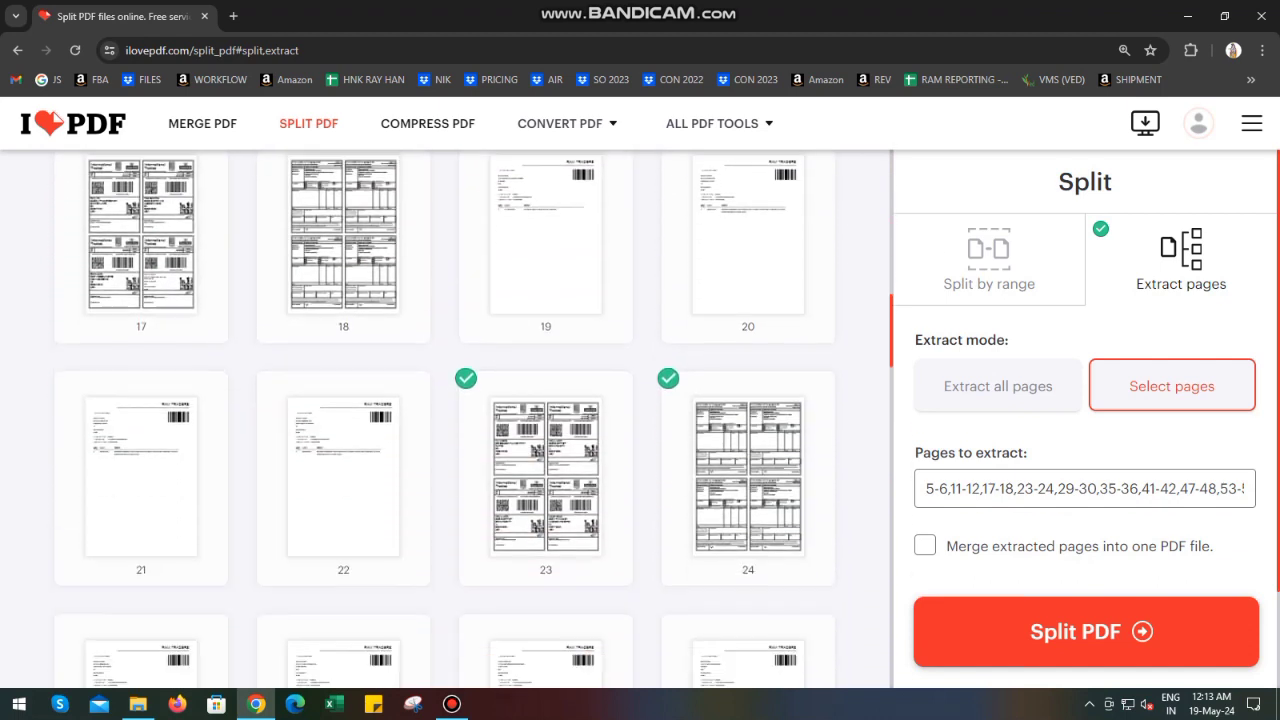
scroll(748, 320, "down", 1)
scroll(748, 320, "down", 1)
scroll(748, 320, "down", 1)
scroll(748, 320, "down", 2)
scroll(748, 320, "down", 1)
scroll(748, 320, "down", 1)
scroll(748, 320, "down", 3)
scroll(748, 320, "down", 2)
scroll(748, 320, "down", 3)
scroll(748, 320, "down", 5)
scroll(748, 320, "down", 1)
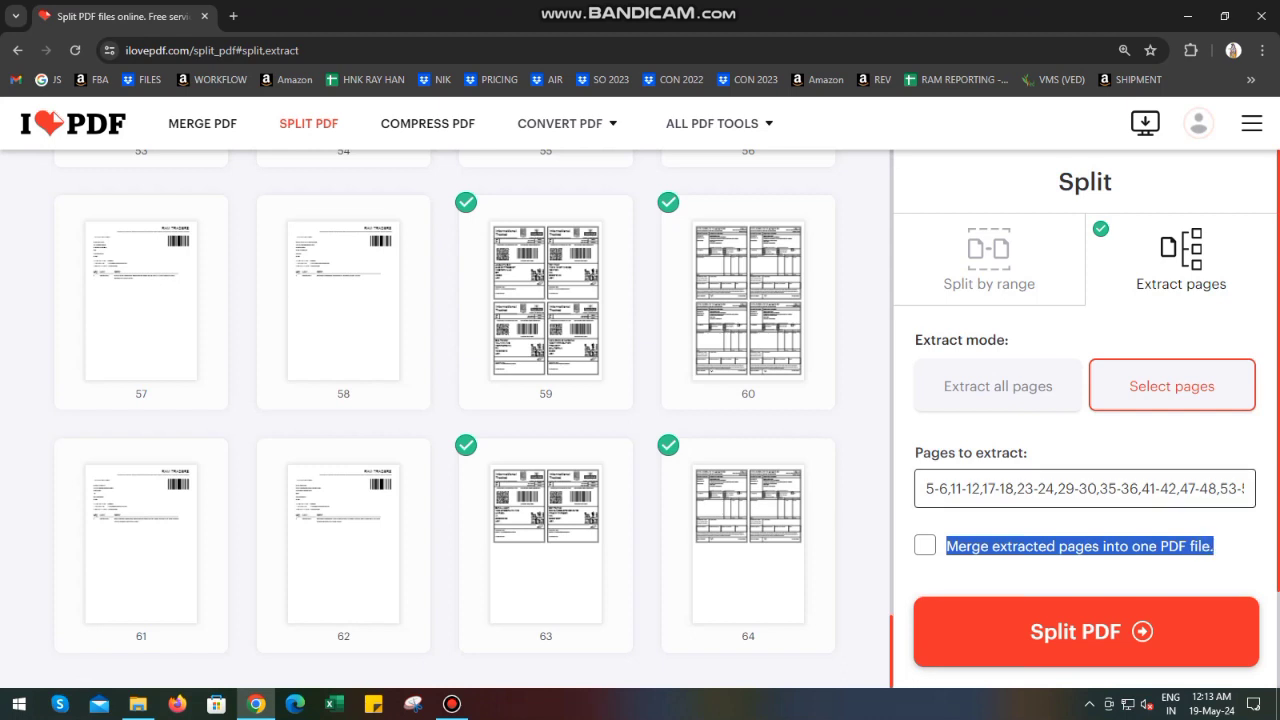
- Scroll the thumbnails to confirm pages 5-6, 11-12, 17-18, 23-24, 29-30 and 35-36 stay ticked
scroll(442, 418, "up", 10)
scroll(442, 418, "up", 5)
scroll(442, 418, "up", 5)
scroll(442, 418, "up", 5)
scroll(442, 418, "up", 7)
scroll(442, 418, "up", 2)
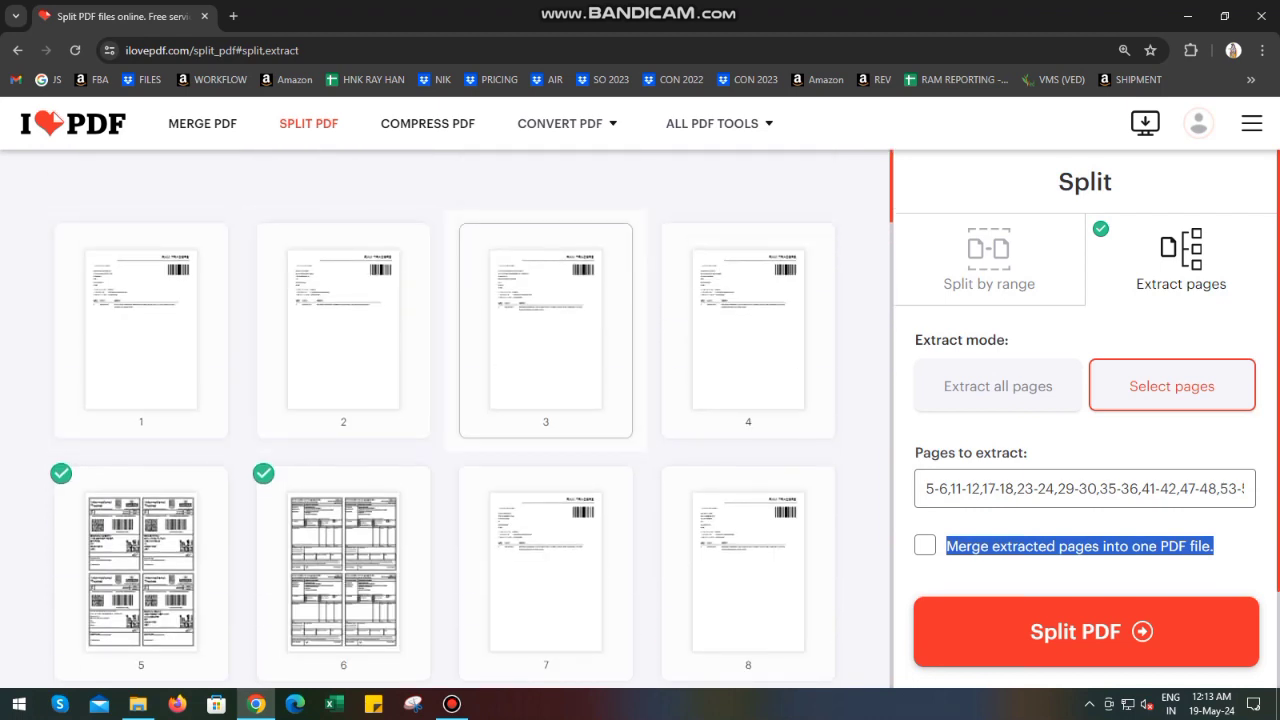
scroll(748, 330, "down", 3)
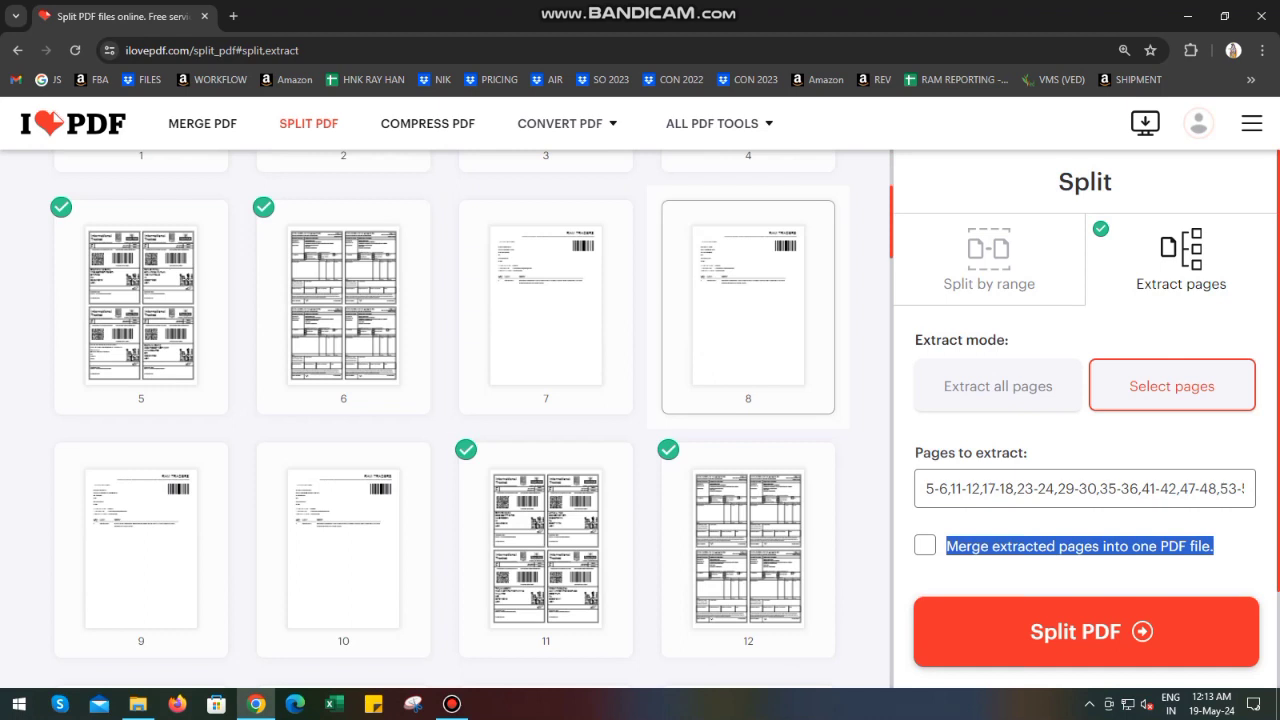
scroll(343, 540, "down", 3)
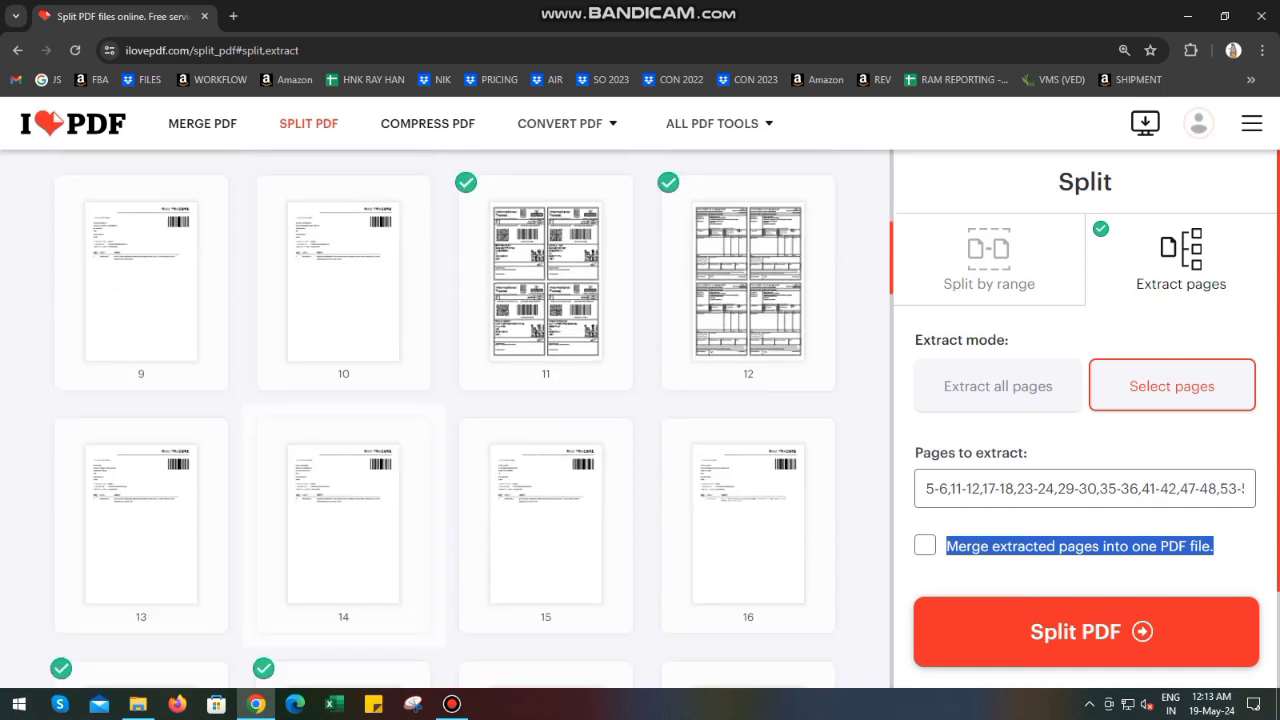
scroll(748, 520, "down", 3)
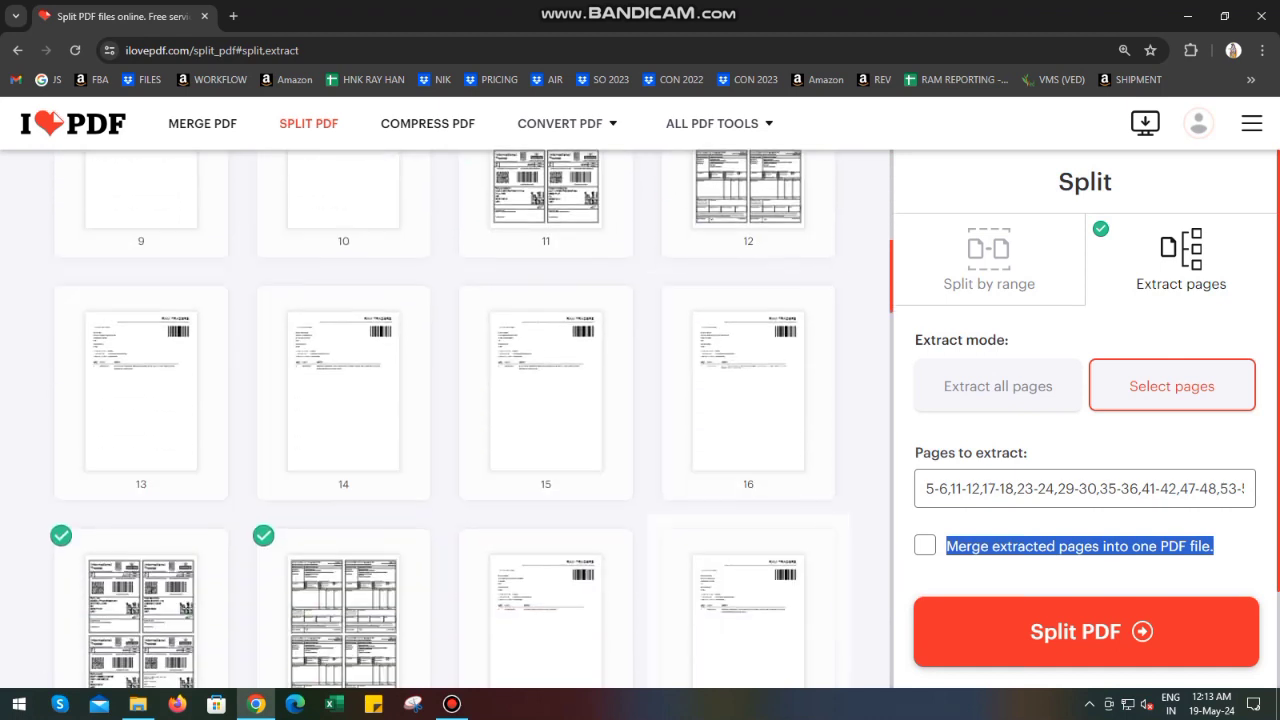
scroll(748, 500, "down", 3)
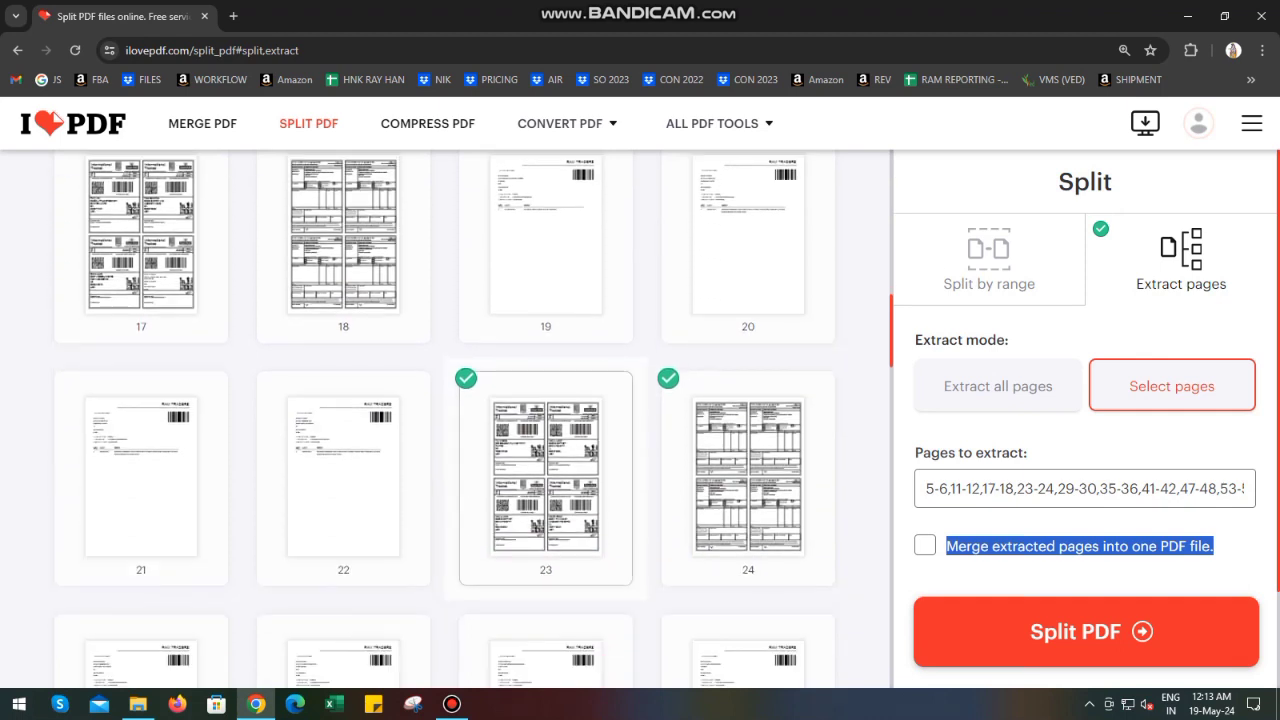
scroll(545, 400, "down", 2)
scroll(545, 520, "down", 2)
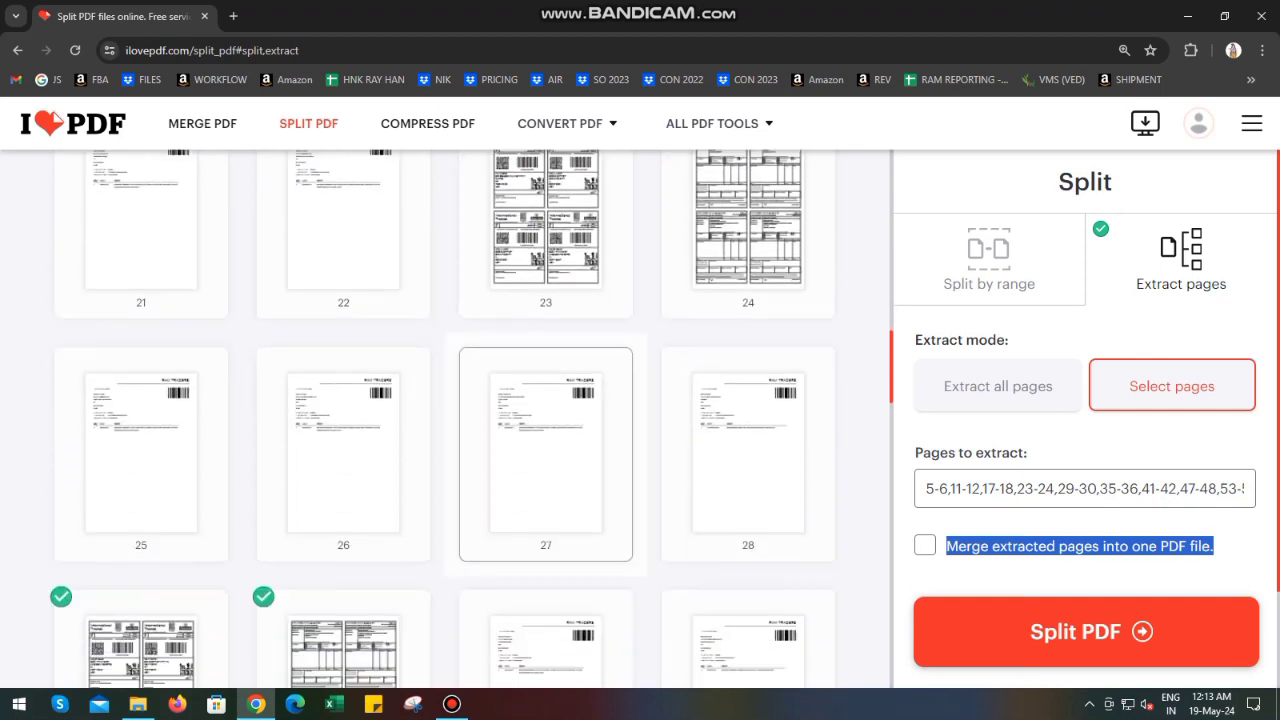
scroll(546, 455, "down", 2)
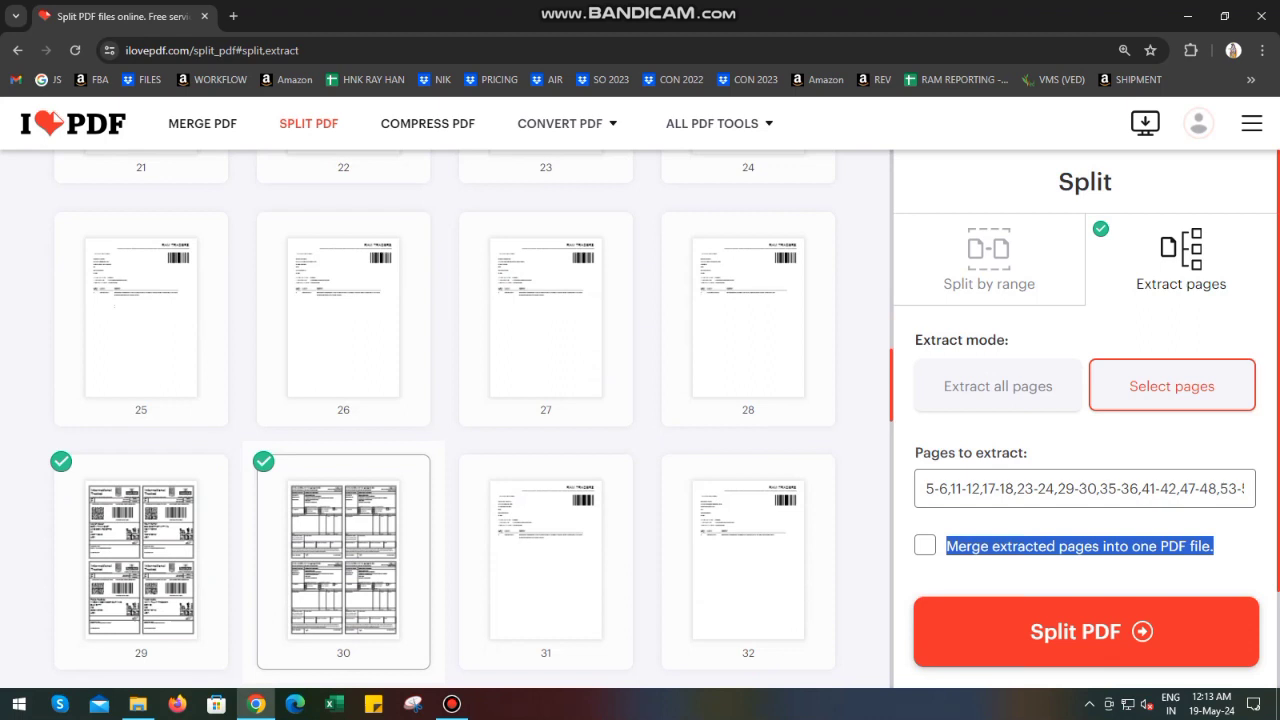
scroll(545, 430, "down", 2)
scroll(545, 420, "down", 4)
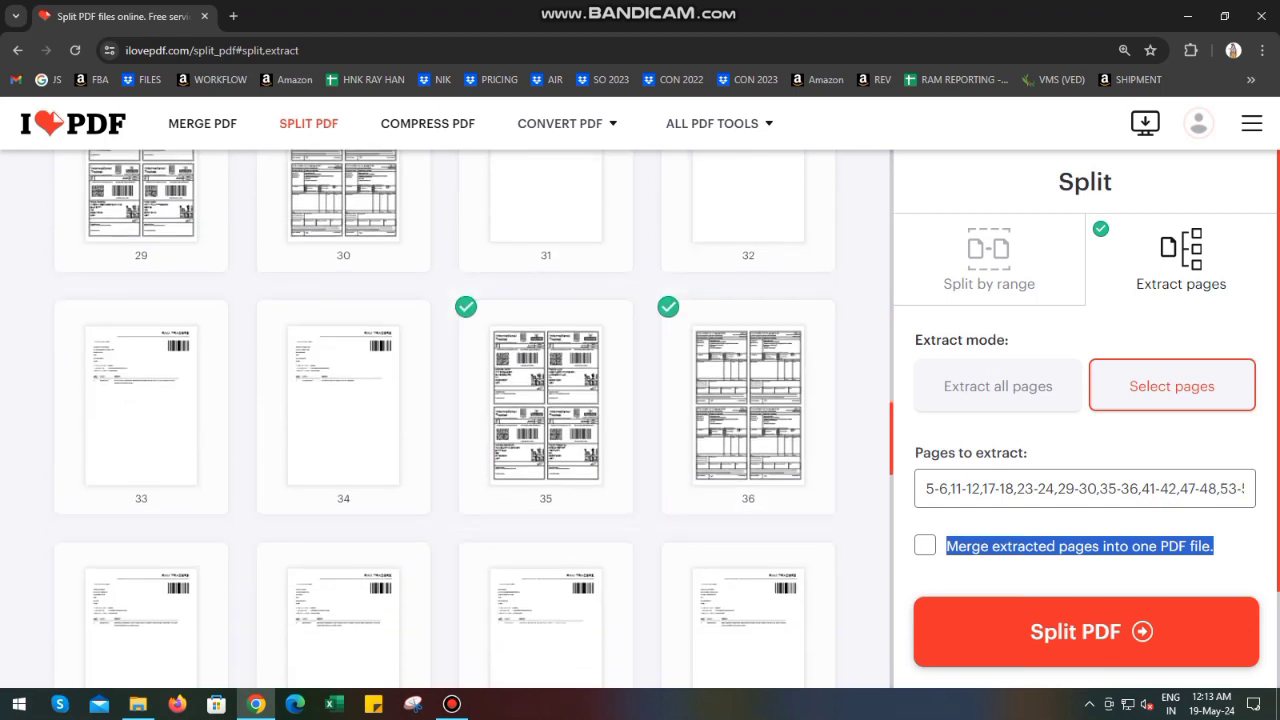
left_click(925, 545)
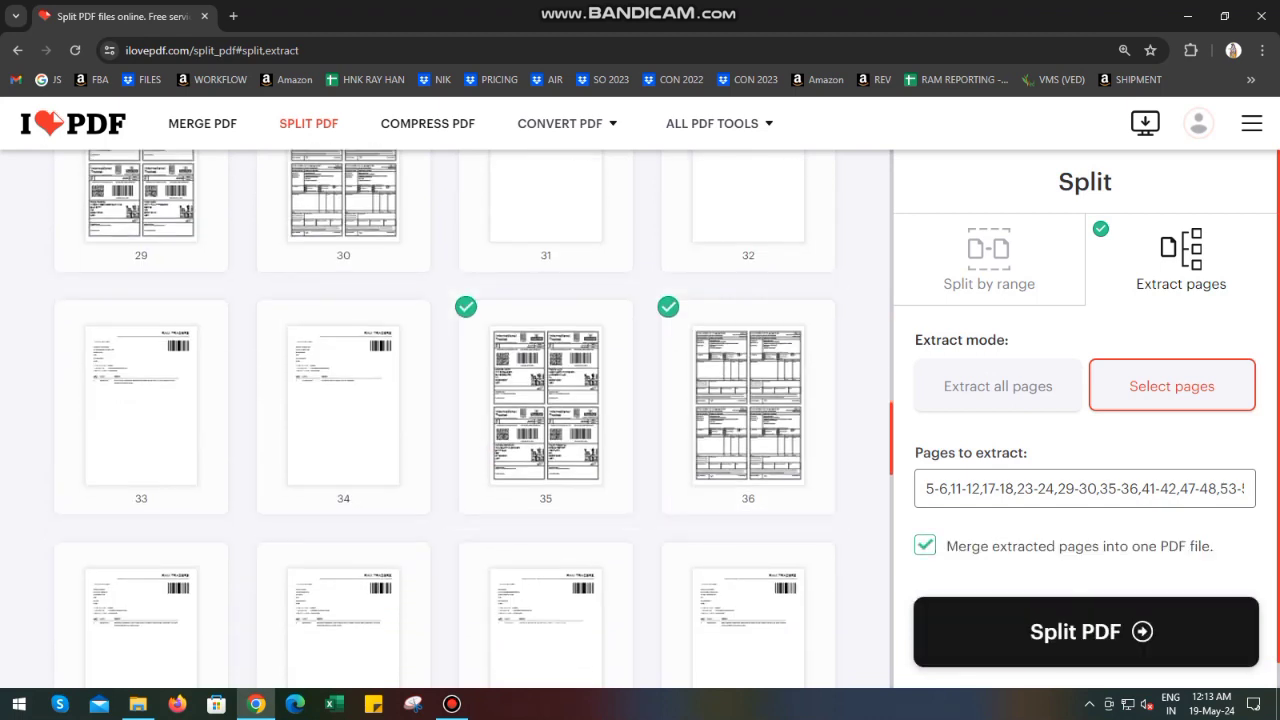
left_click(1086, 631)
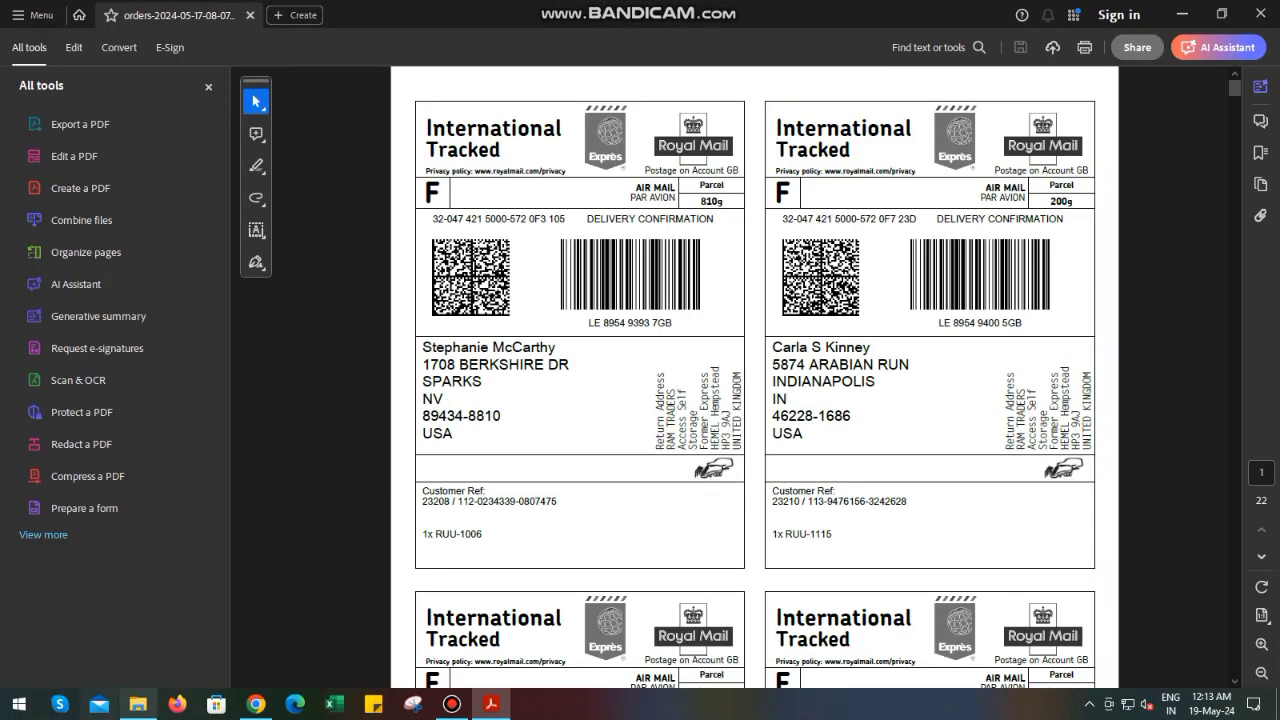
left_click(138, 704)
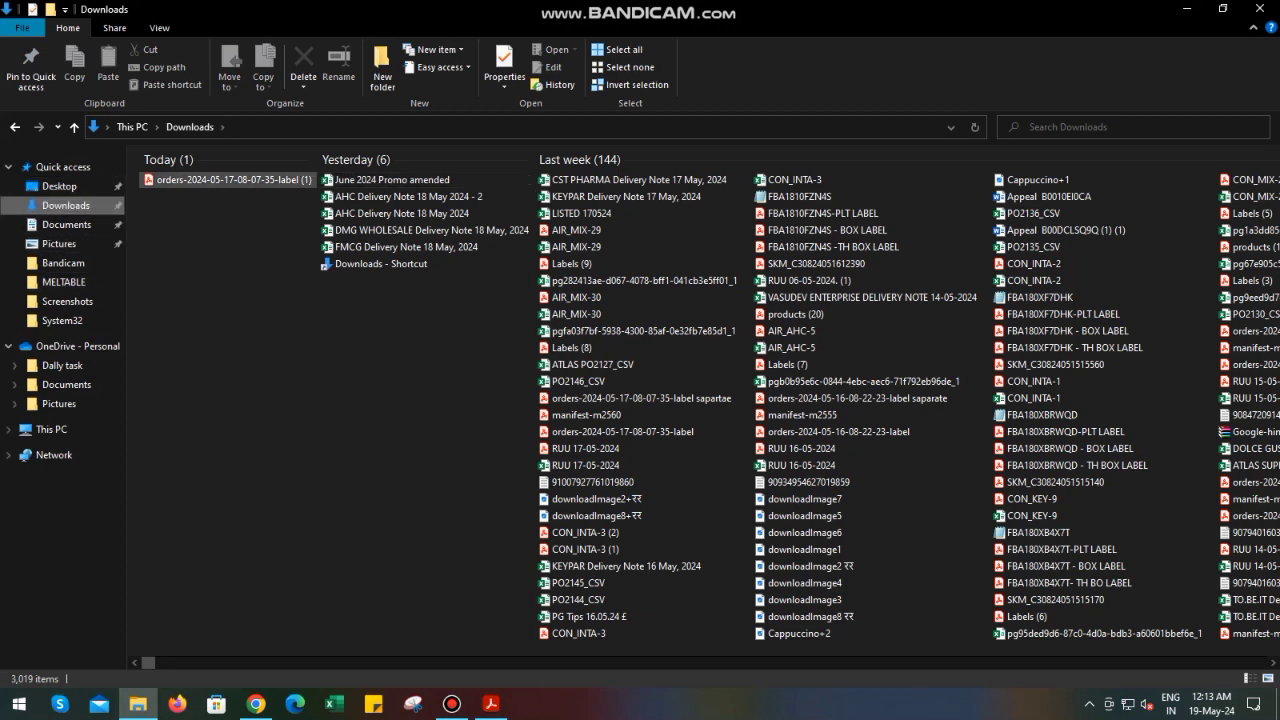
left_click(230, 180)
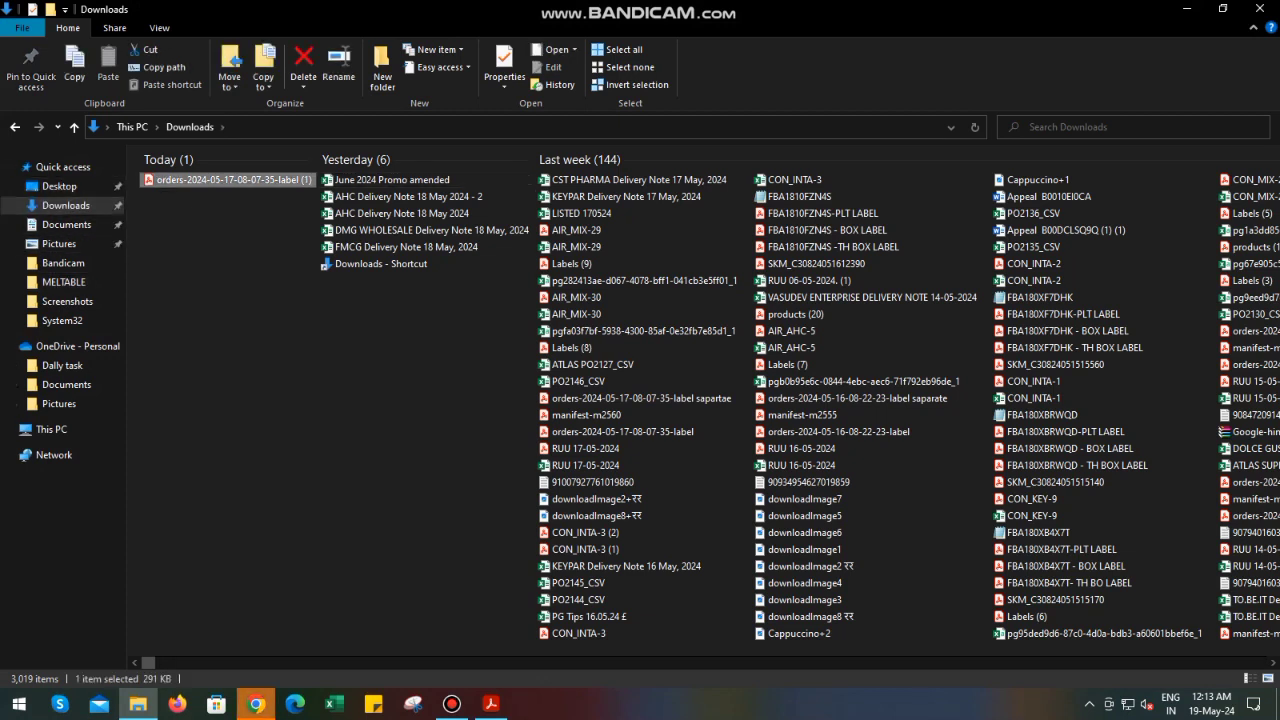
left_click(256, 704)
- Scroll down through the 22 pages of Royal Mail labels and CN 22 declarations
scroll(633, 415, "down", 3)
scroll(633, 415, "down", 8)
scroll(633, 415, "down", 5)
scroll(633, 415, "down", 3)
scroll(633, 415, "down", 5)
scroll(633, 415, "down", 5)
scroll(633, 415, "down", 5)
scroll(633, 415, "down", 5)
scroll(633, 415, "down", 5)
scroll(633, 415, "down", 5)
scroll(633, 415, "down", 5)
scroll(633, 415, "down", 5)
scroll(633, 415, "down", 5)
scroll(633, 415, "down", 5)
scroll(633, 415, "down", 5)
scroll(633, 415, "down", 5)
scroll(633, 415, "down", 3)
scroll(633, 415, "down", 5)
scroll(633, 415, "down", 3)
scroll(633, 415, "down", 5)
scroll(633, 415, "down", 3)
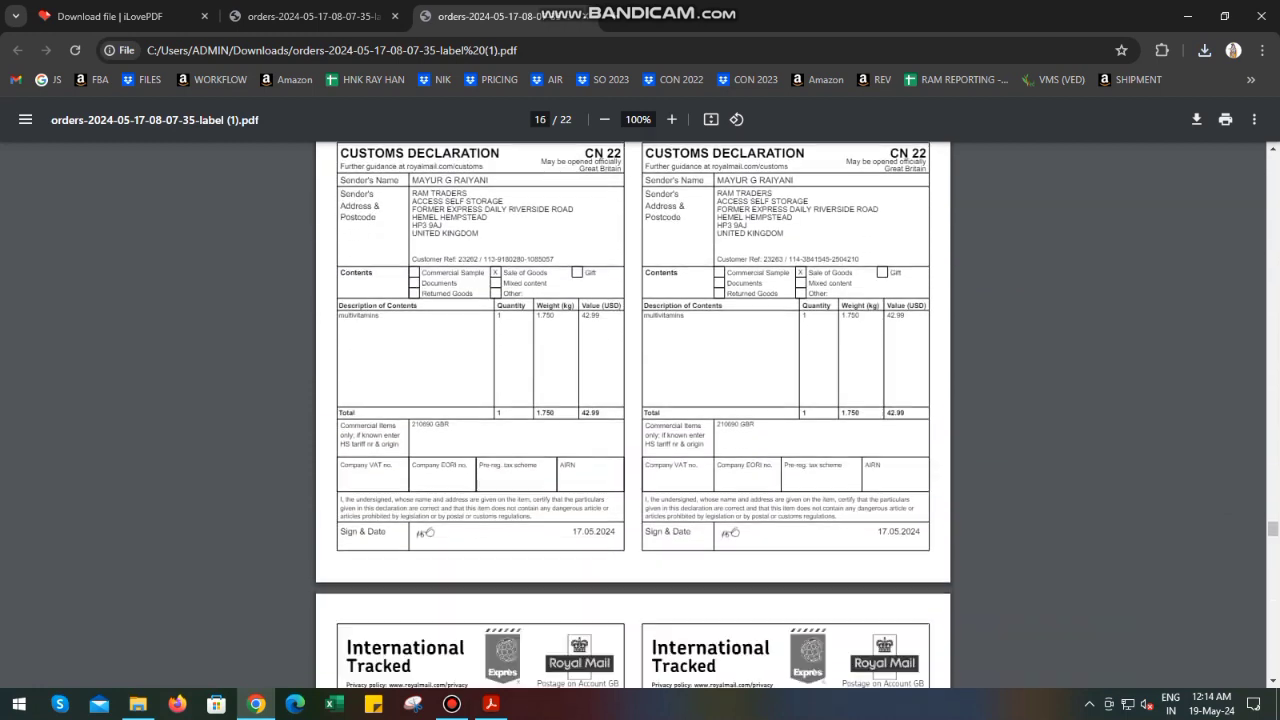
scroll(633, 415, "down", 5)
scroll(633, 415, "down", 5)
scroll(633, 415, "down", 5)
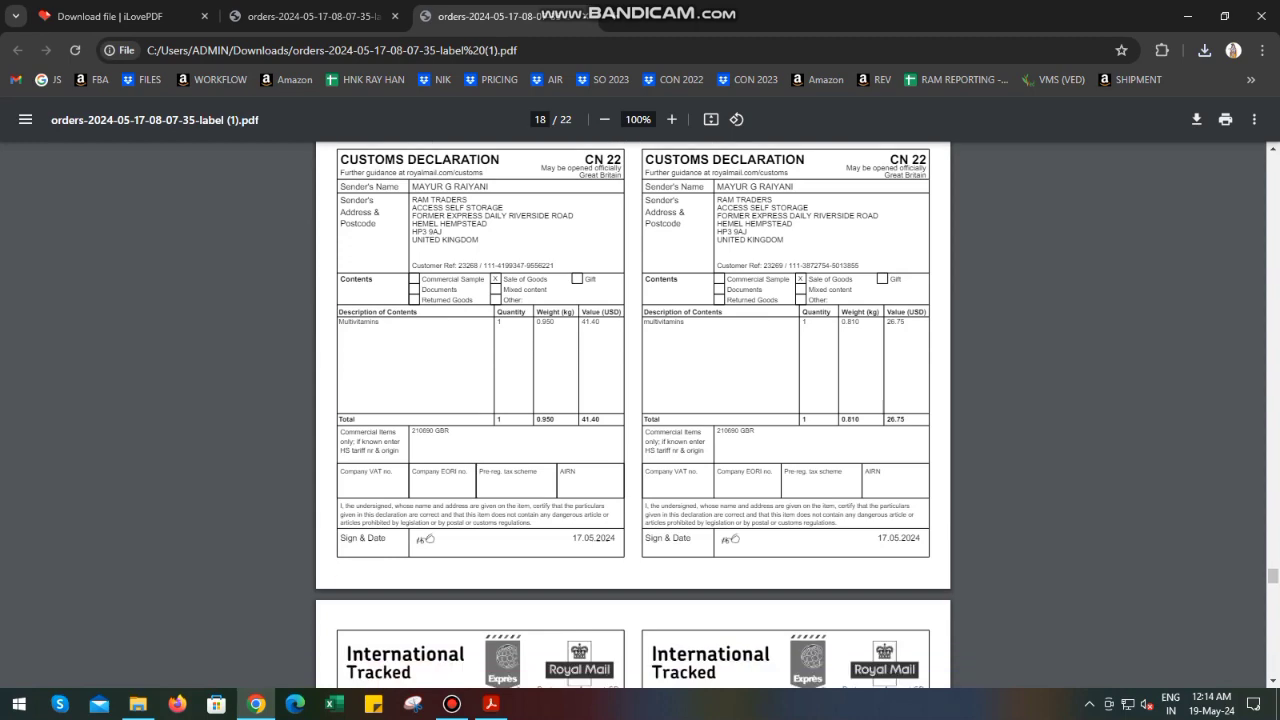
scroll(633, 415, "down", 5)
scroll(633, 415, "down", 5)
- Scroll back up a little, then close both PDF tabs
scroll(633, 415, "up", 5)
scroll(633, 415, "up", 5)
scroll(633, 415, "up", 3)
scroll(633, 415, "up", 1)
scroll(633, 415, "down", 6)
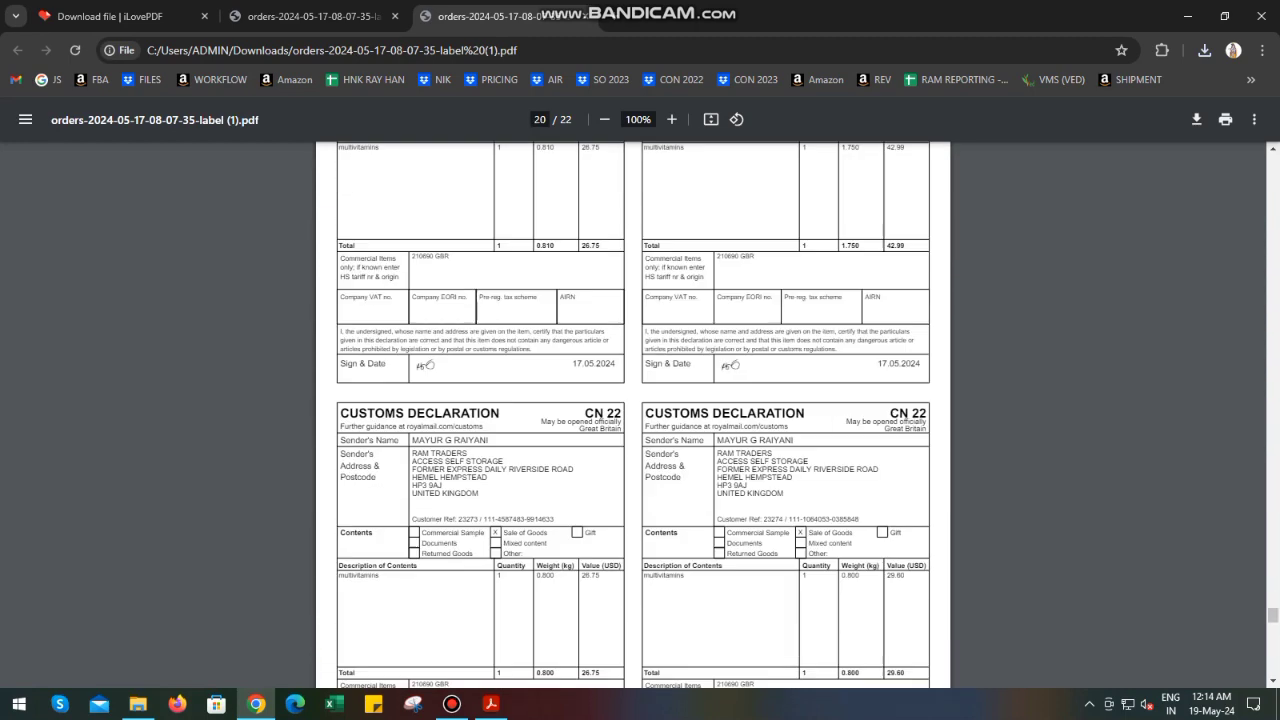
scroll(633, 415, "up", 3)
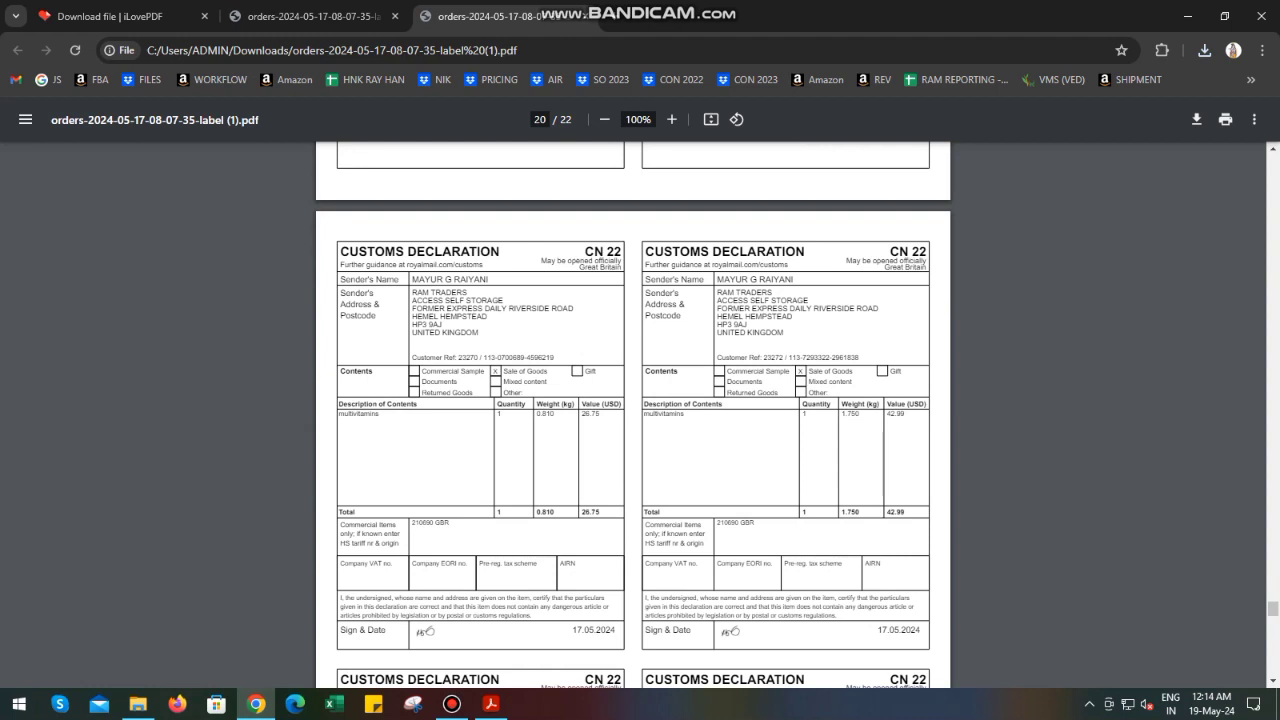
key("ctrl+w")
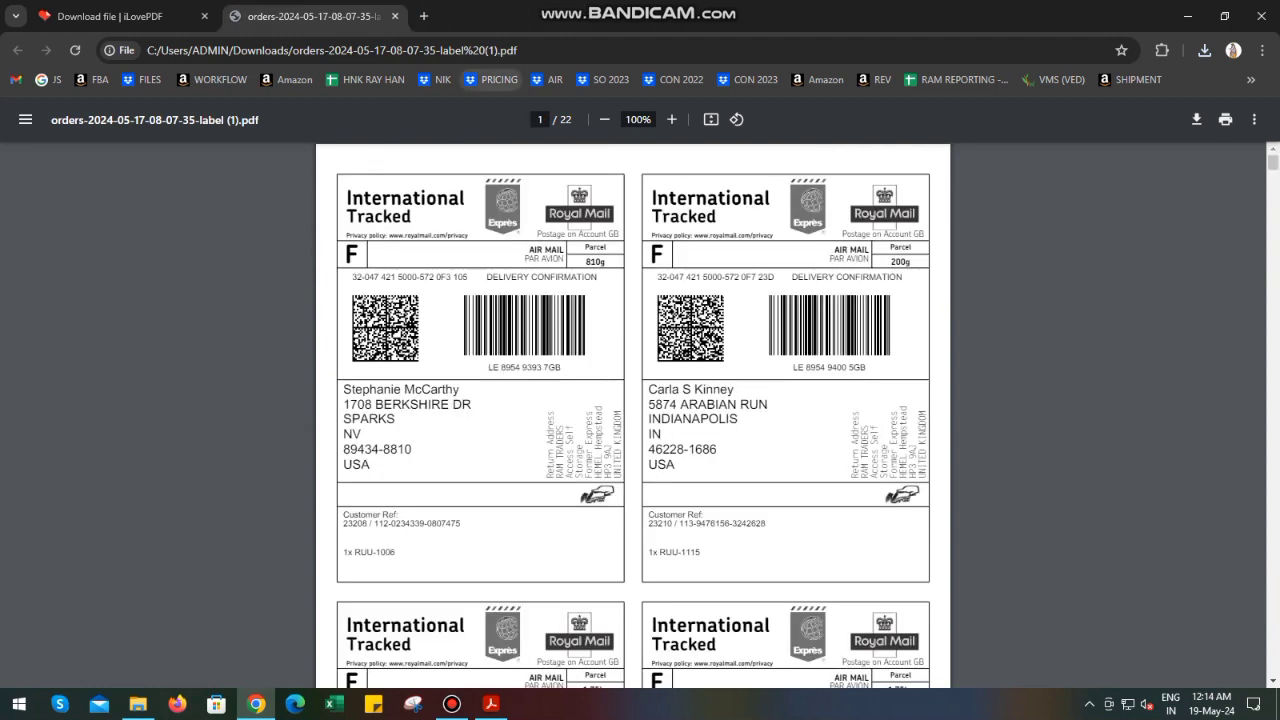
key("ctrl+w")
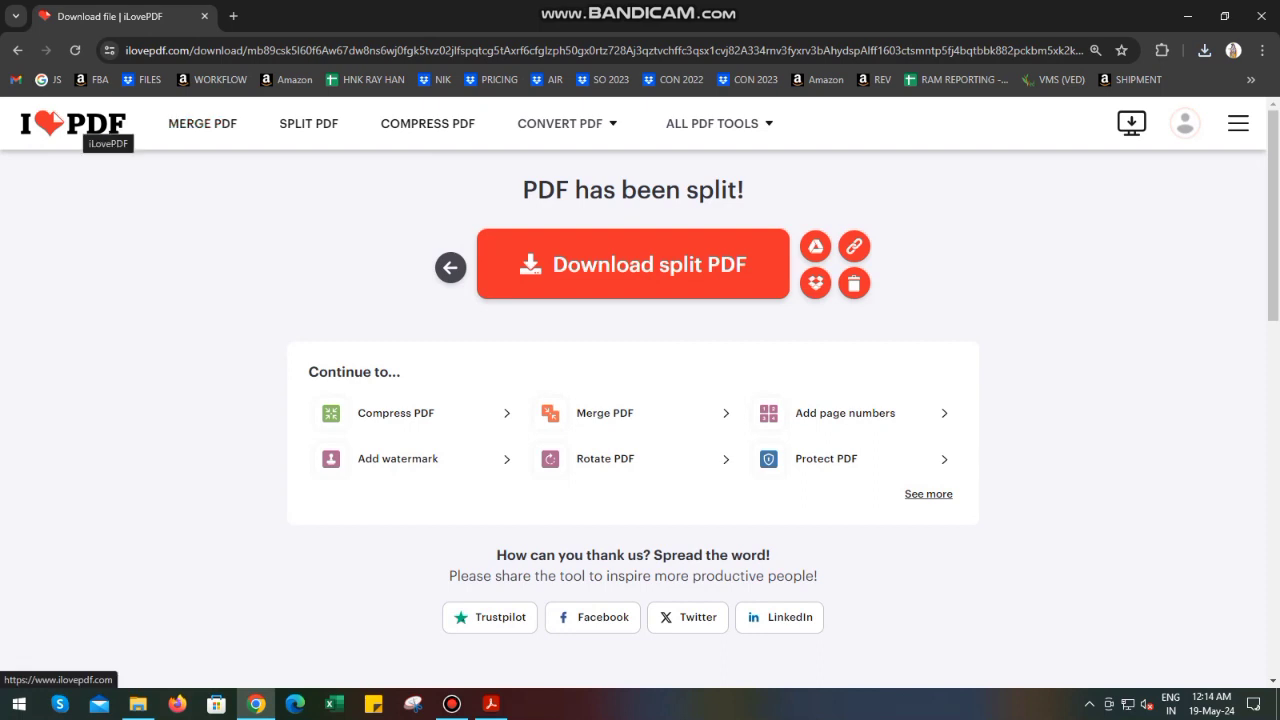
left_click(202, 123)
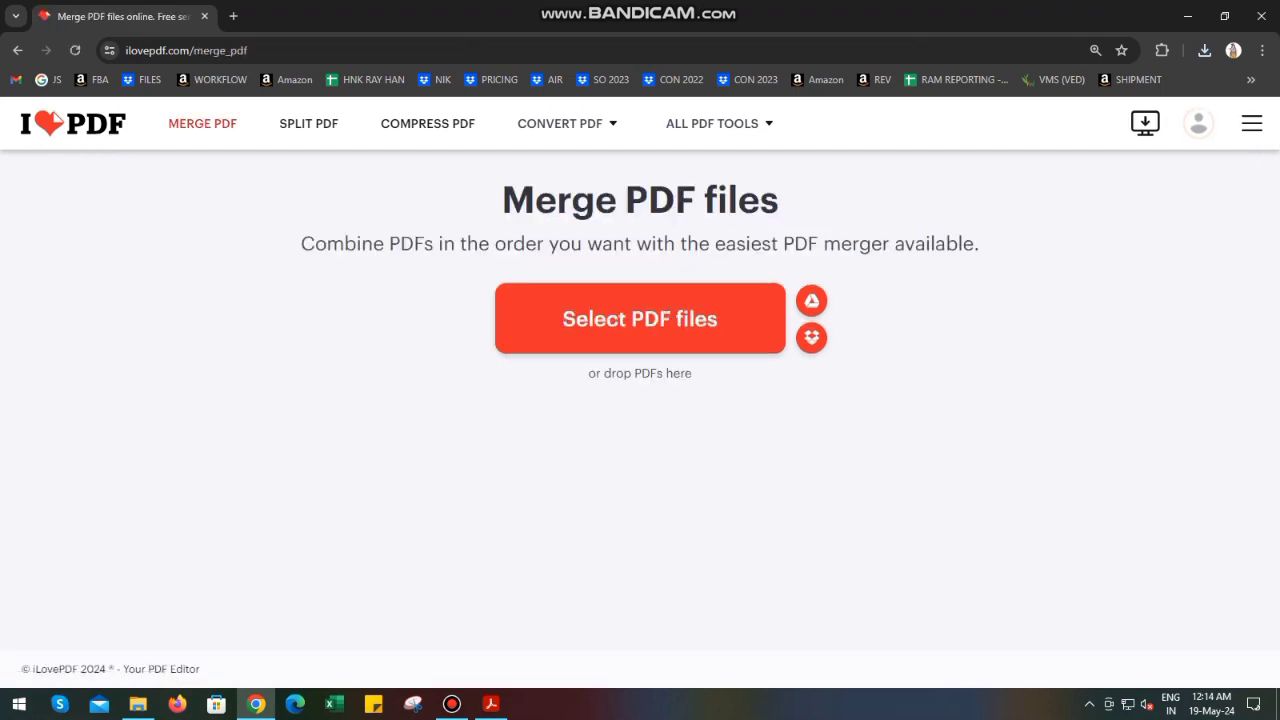
left_click(652, 319)
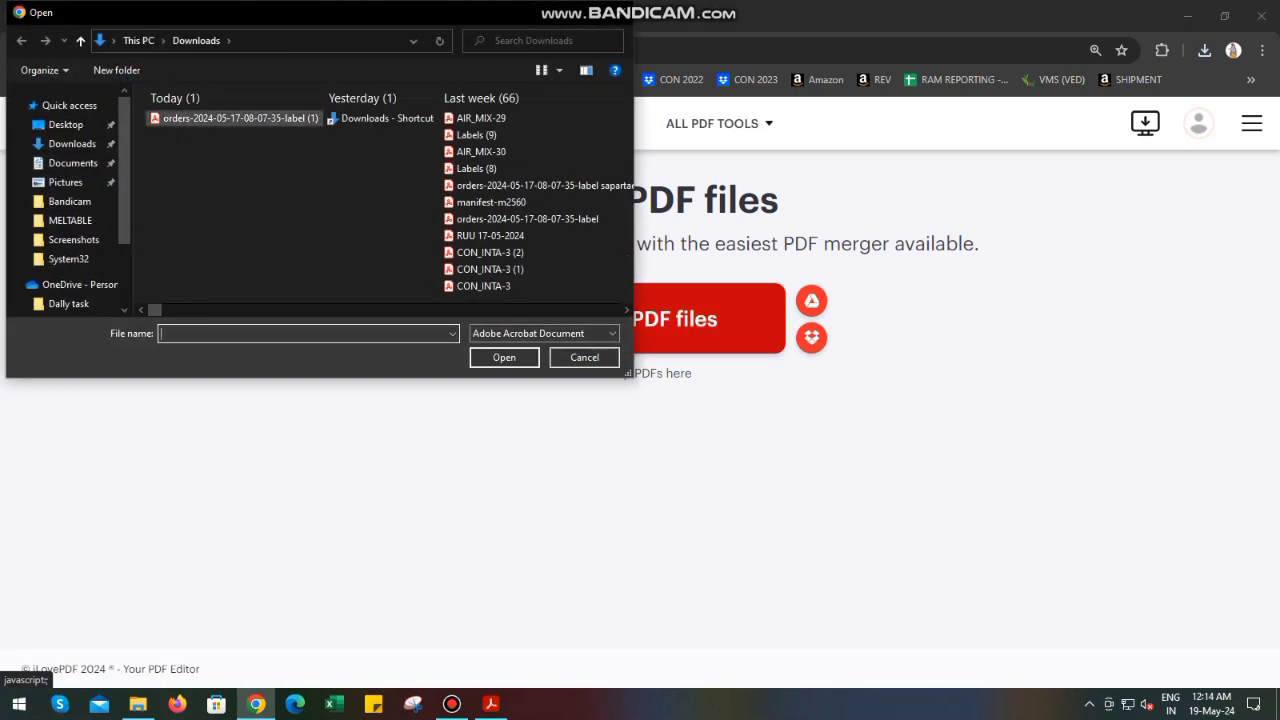
left_click(240, 118)
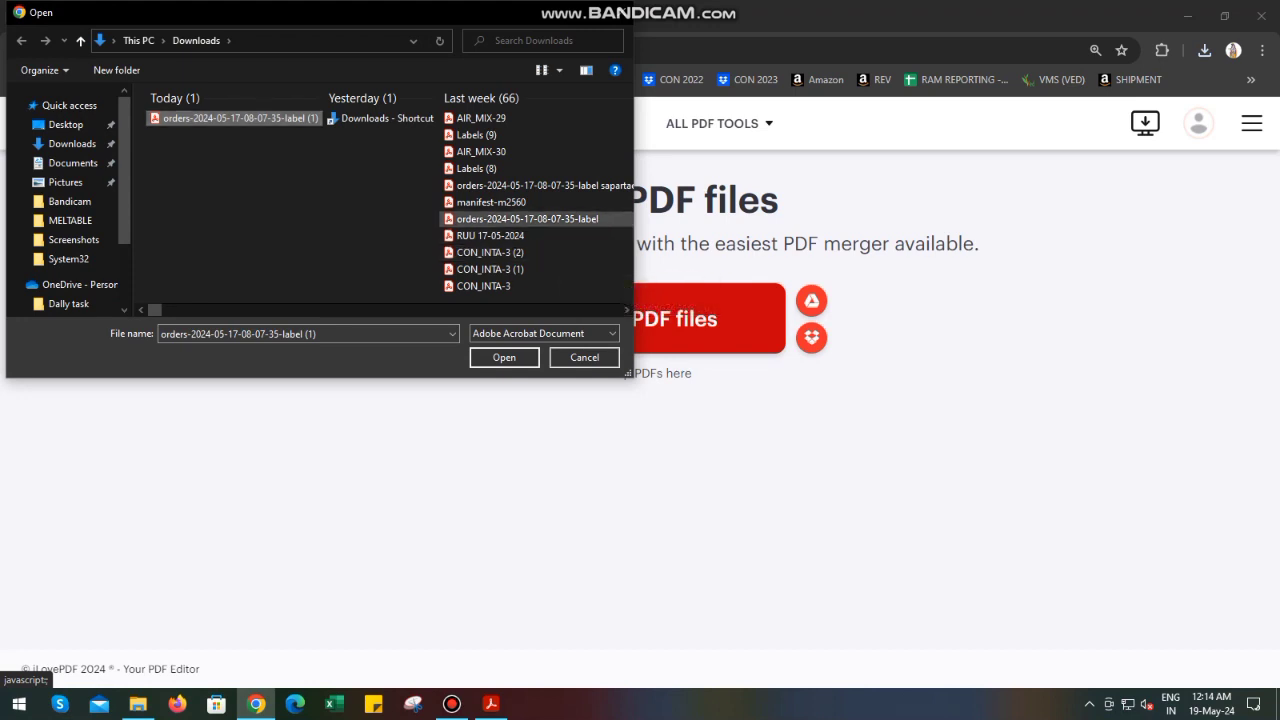
left_click(527, 218, "ctrl")
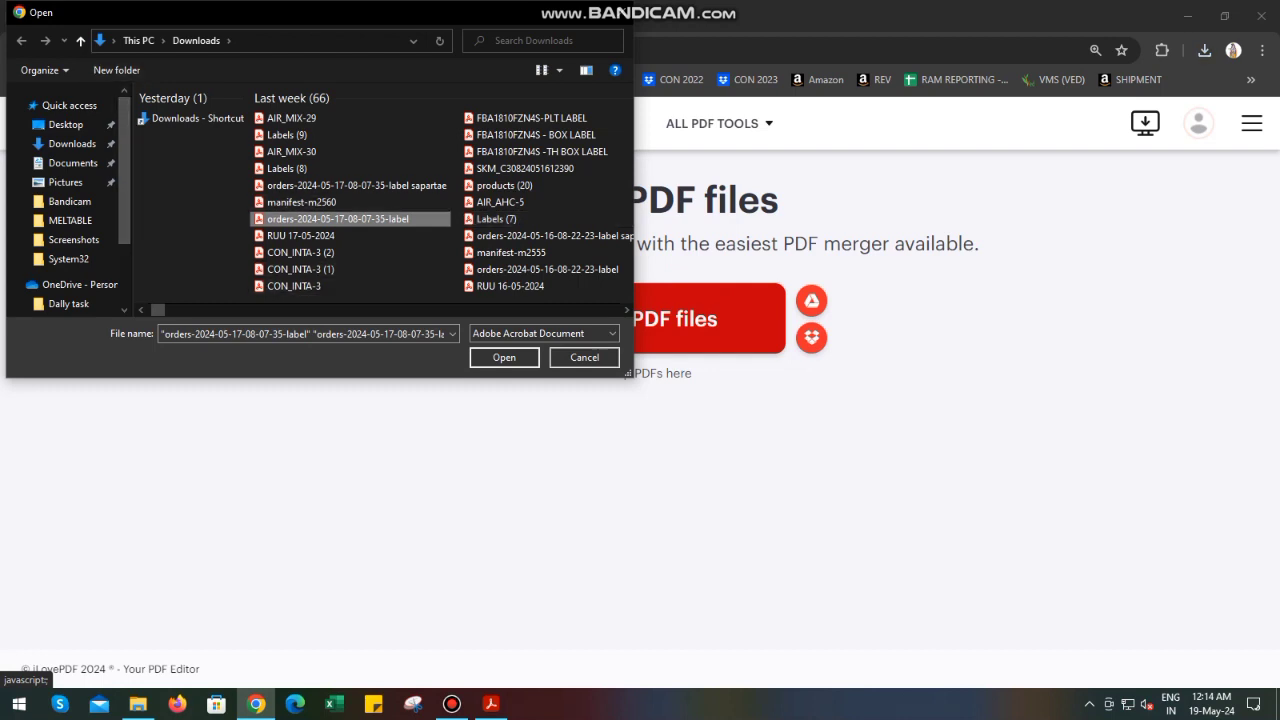
key("Return")
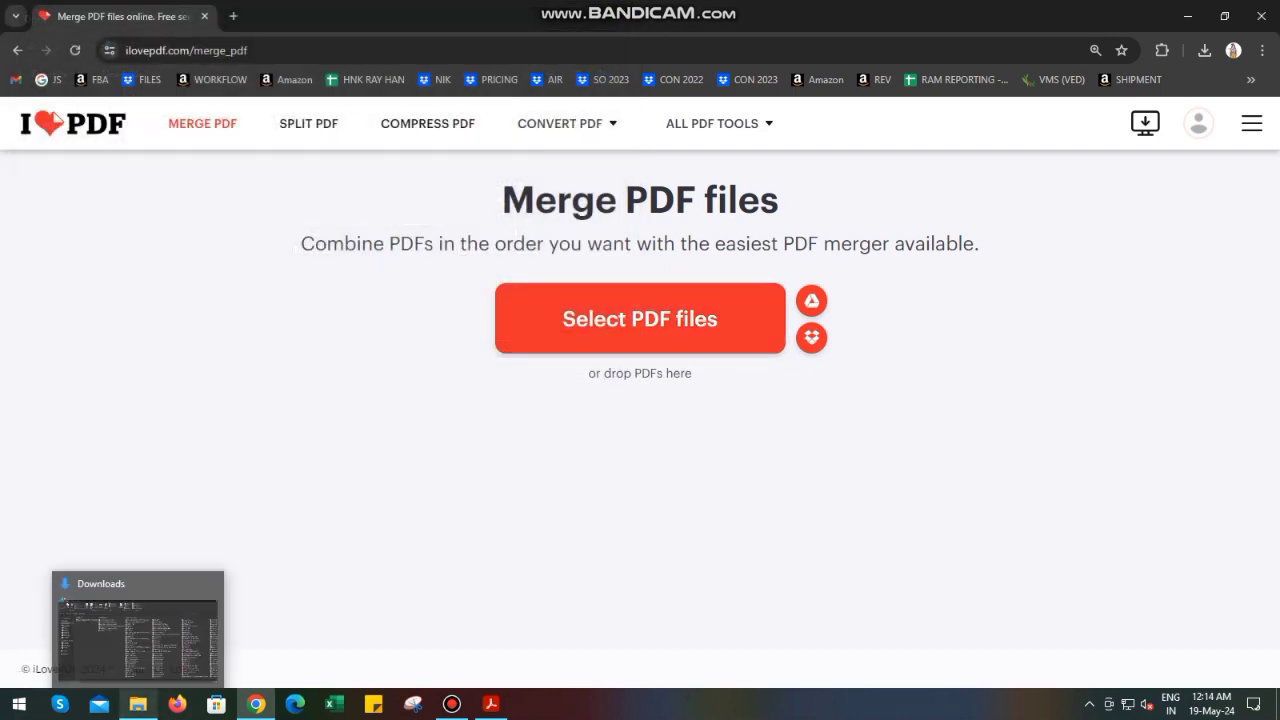
left_click(138, 703)
left_click(230, 179, "ctrl")
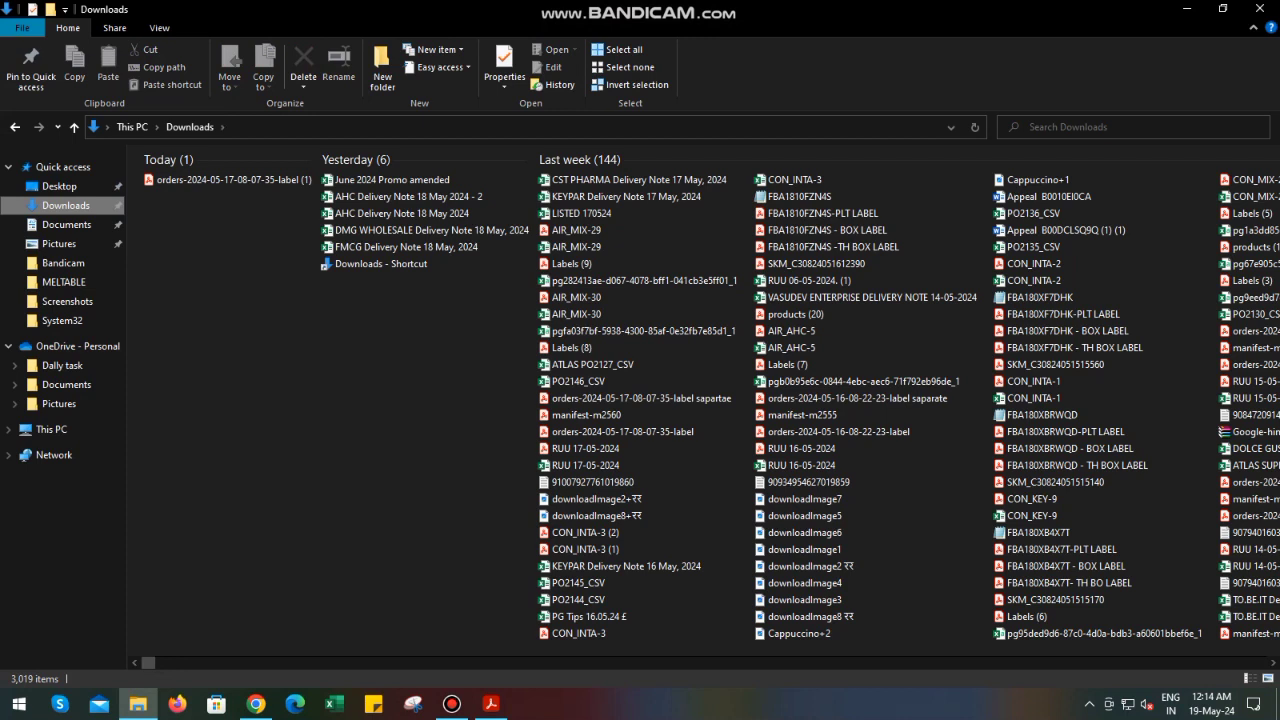
left_click(230, 179)
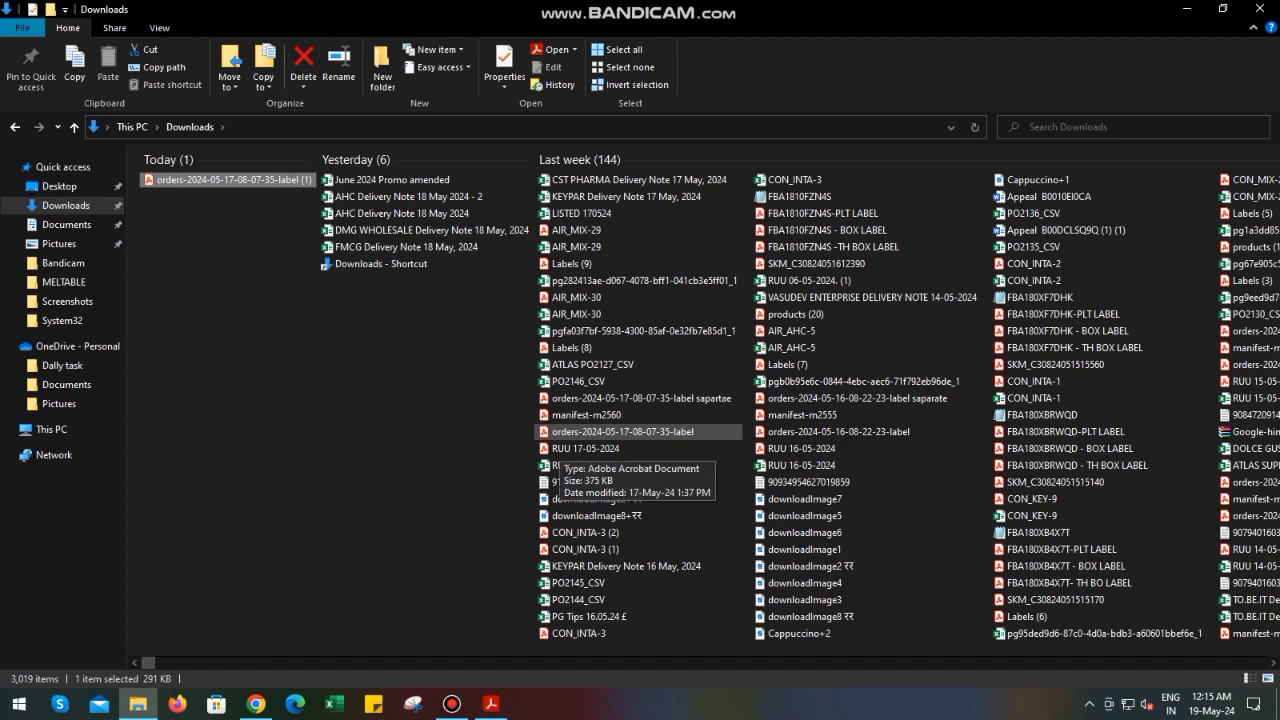
left_click(620, 431, "ctrl")
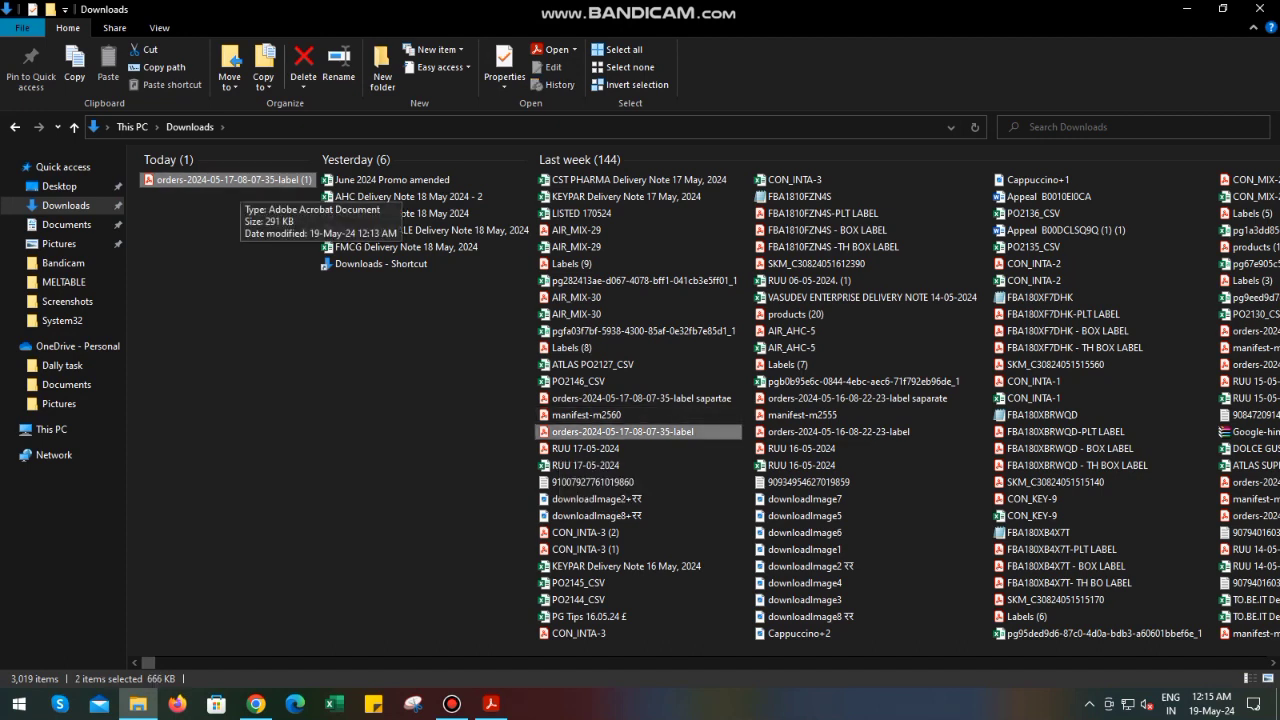
left_click_drag(230, 182, 293, 700)
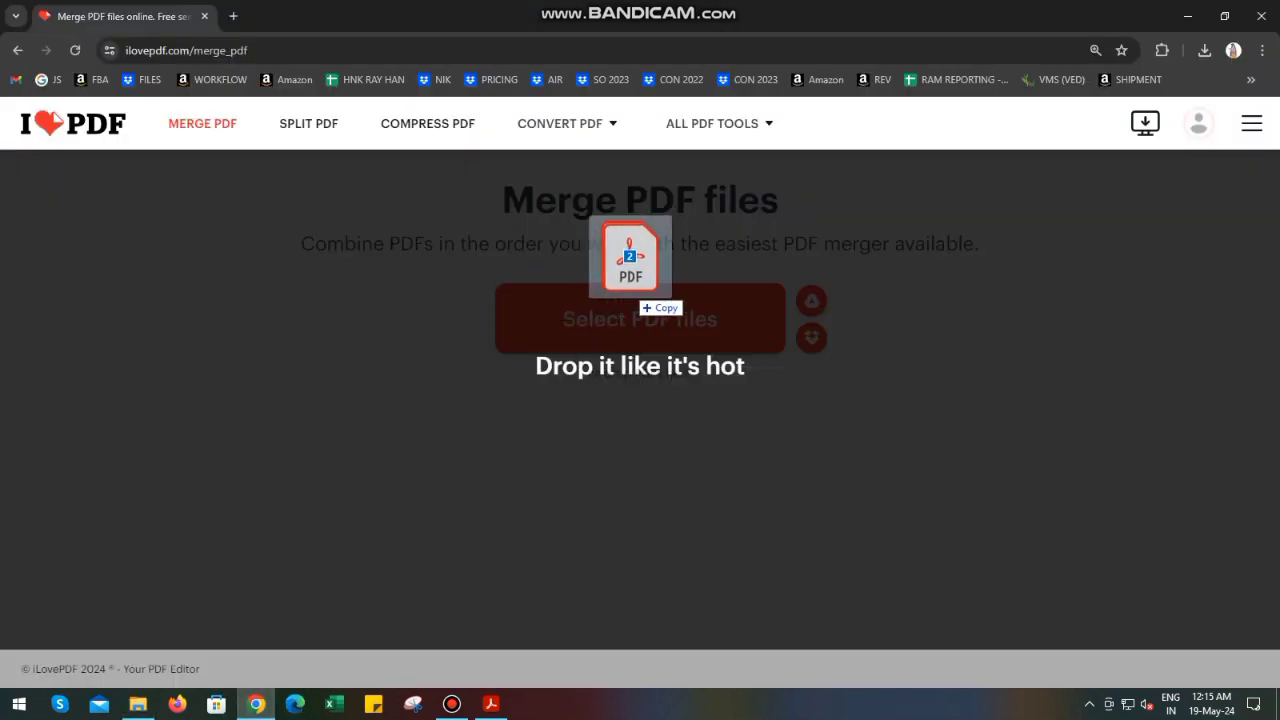
left_click_drag(285, 685, 646, 297)
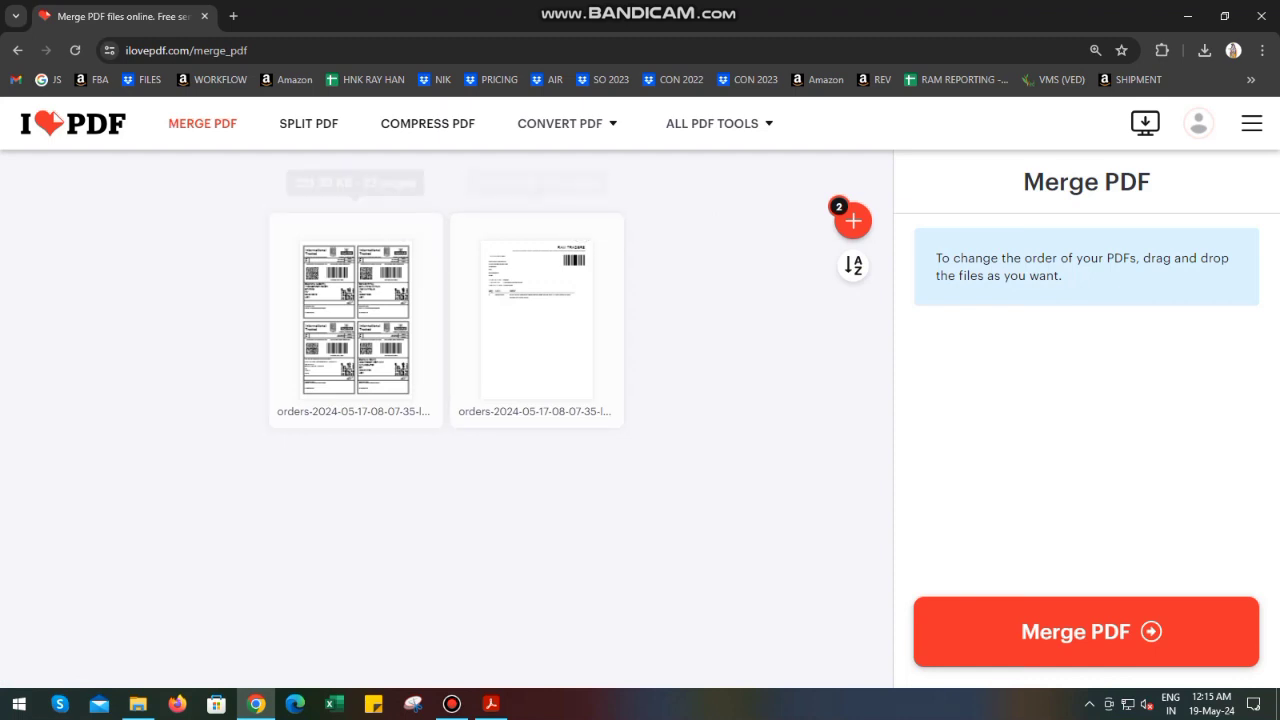
- Reverse and restore the file order, then merge the two label PDFs
left_click(853, 265)
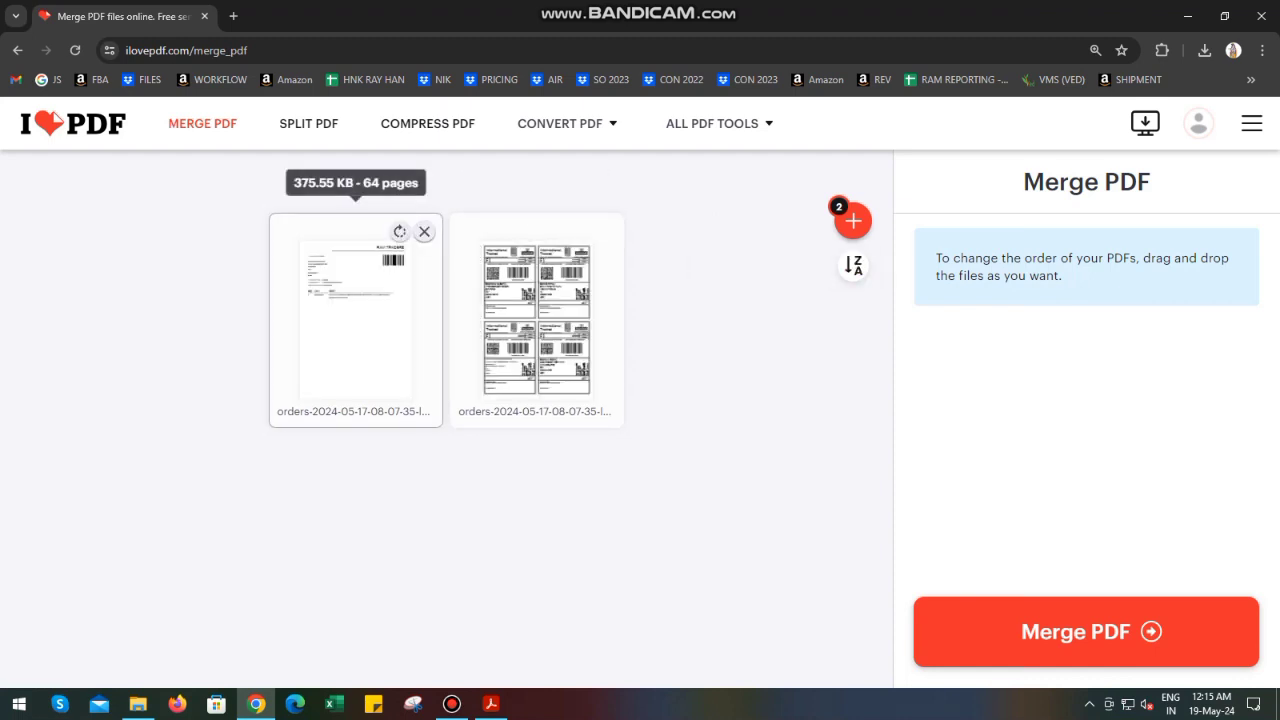
left_click(853, 265)
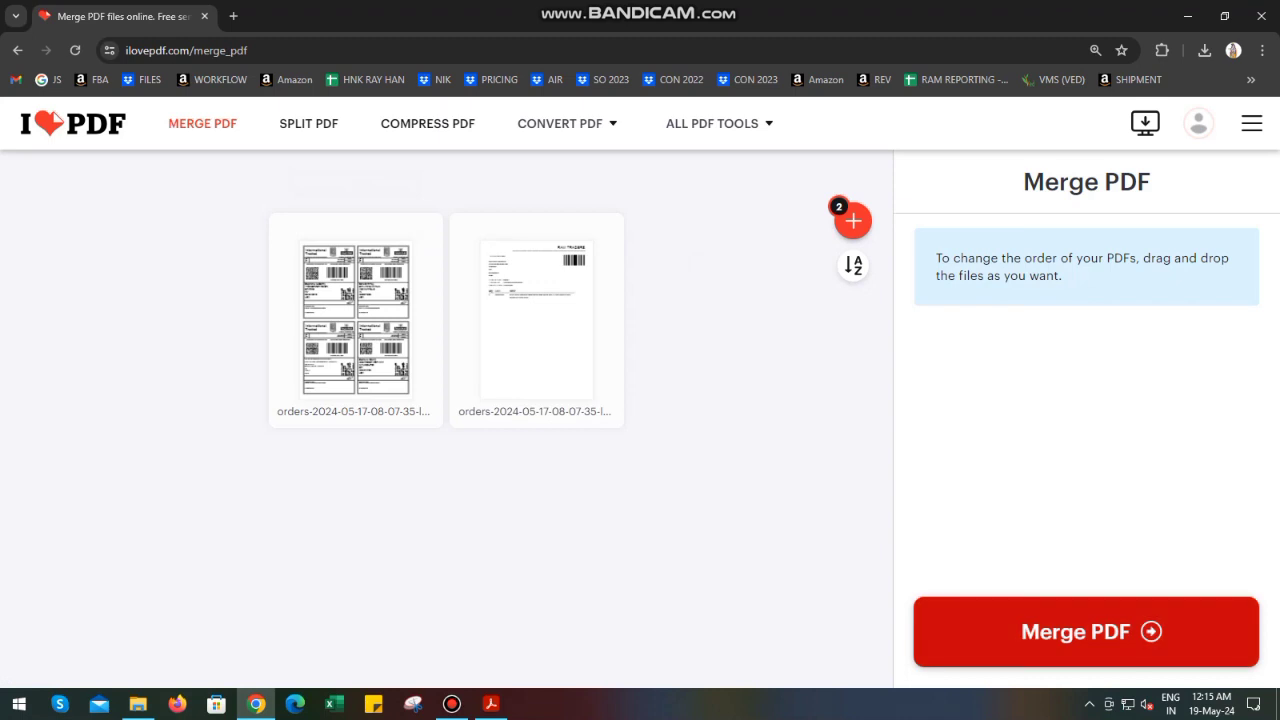
left_click(1086, 631)
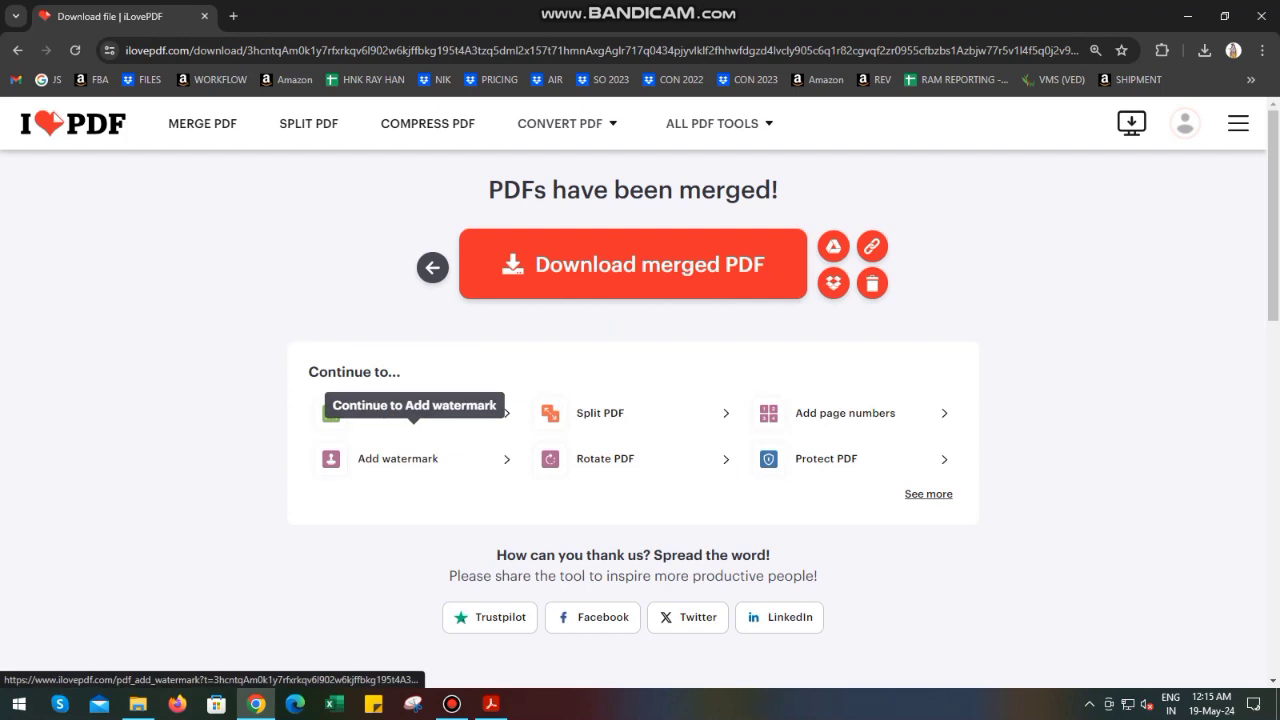
- Dismiss the upgrade offer and open ilovepdf_merged (1).pdf from Downloads in Acrobat
left_click(138, 704)
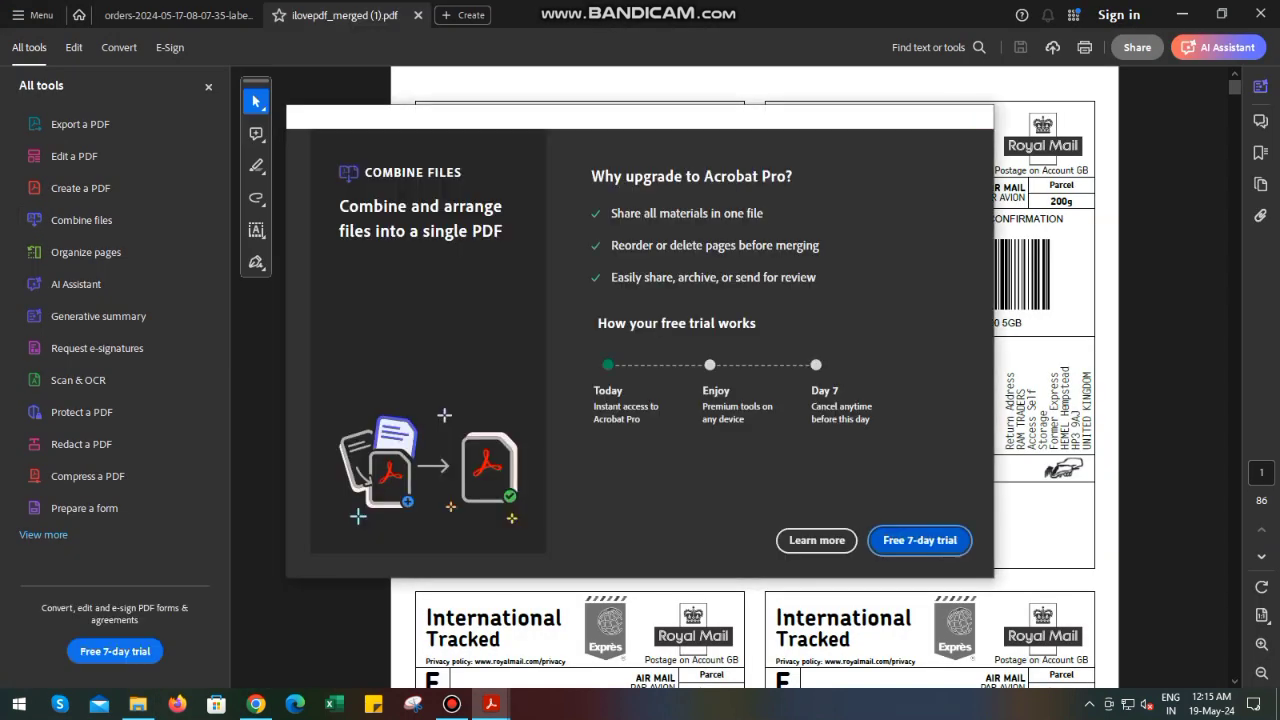
left_click(981, 116)
left_click(138, 704)
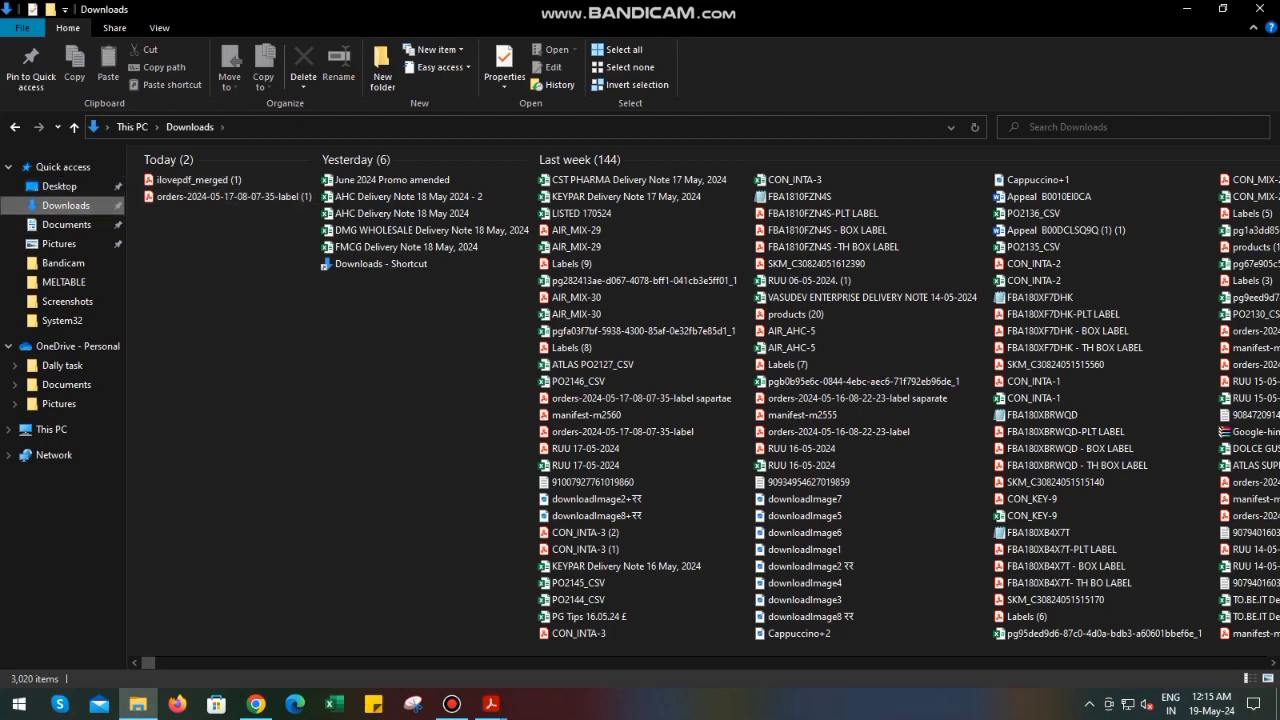
double_click(195, 180)
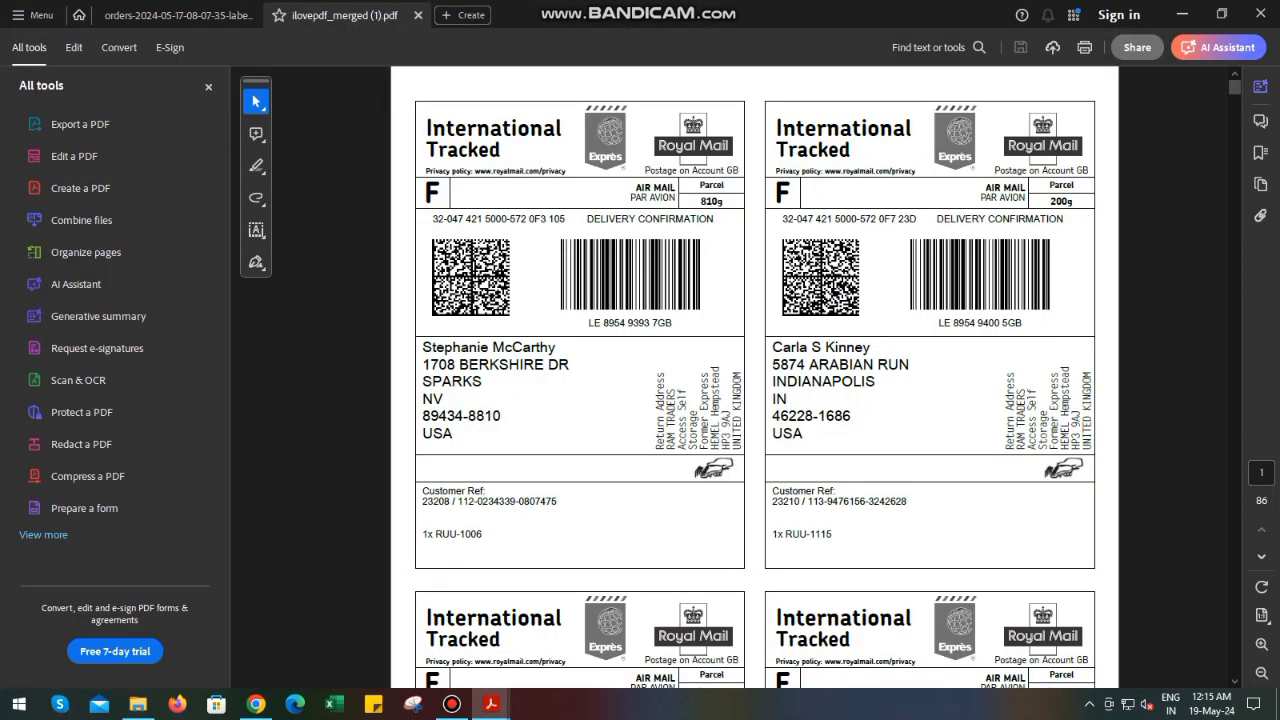
- Scroll through the merged label and customs pages, then return to Chrome
scroll(755, 380, "down", 10)
scroll(755, 380, "down", 5)
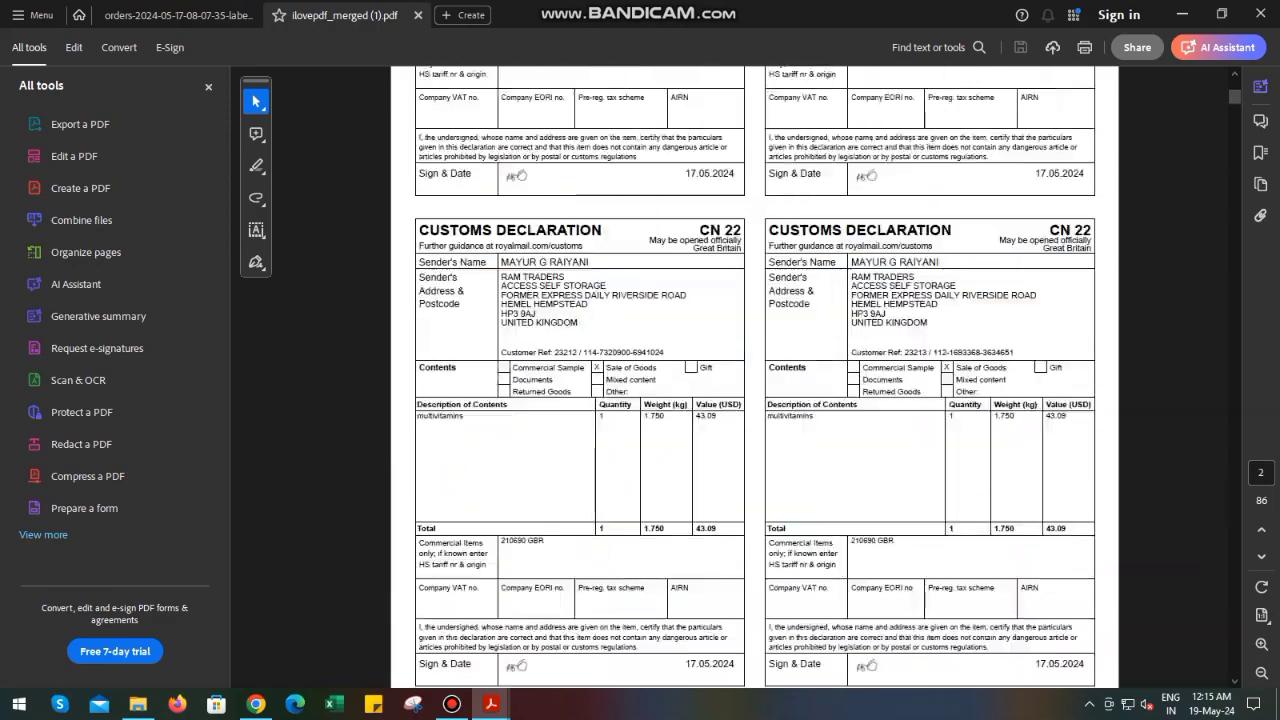
scroll(755, 380, "down", 5)
scroll(755, 380, "down", 10)
scroll(755, 380, "down", 10)
scroll(755, 380, "down", 10)
scroll(755, 380, "down", 5)
scroll(755, 380, "up", 5)
scroll(755, 380, "up", 5)
scroll(755, 380, "up", 5)
scroll(755, 380, "up", 3)
scroll(755, 380, "down", 5)
scroll(755, 380, "down", 5)
scroll(755, 380, "down", 5)
scroll(755, 380, "down", 5)
scroll(755, 380, "down", 4)
scroll(755, 380, "down", 6)
scroll(755, 380, "down", 4)
scroll(755, 380, "down", 4)
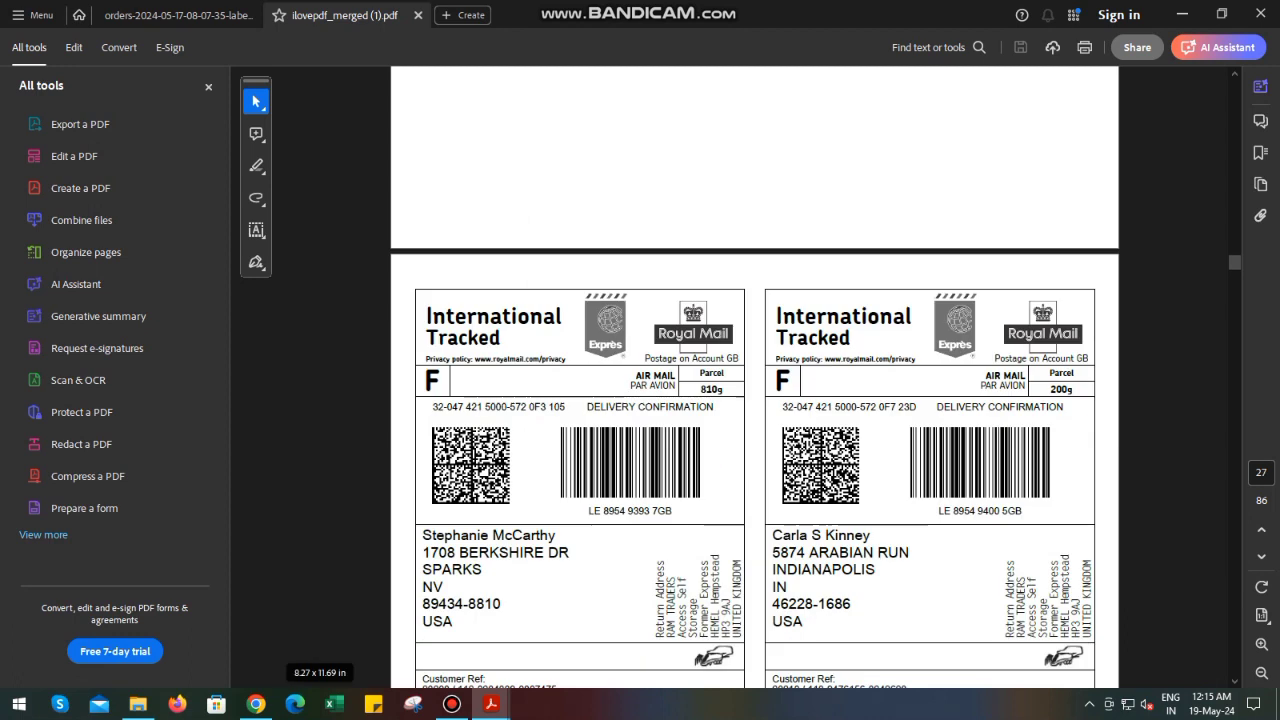
scroll(755, 380, "down", 3)
scroll(755, 380, "up", 4)
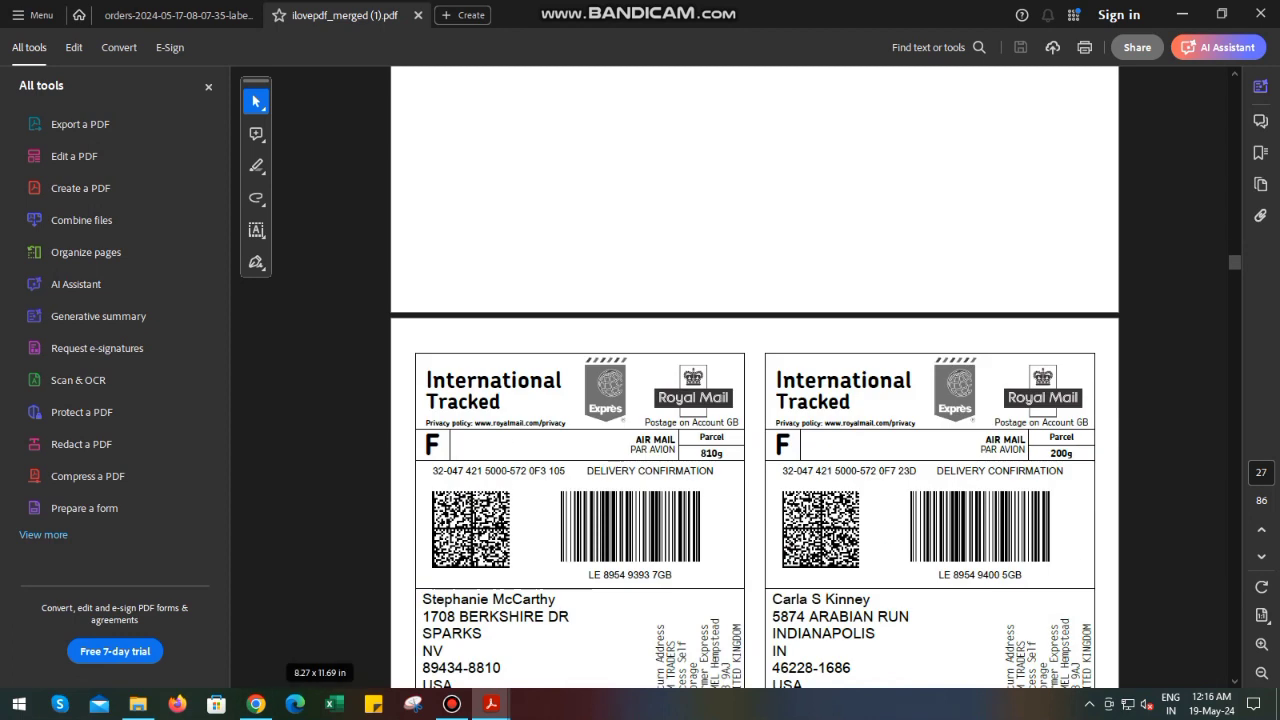
left_click(256, 704)
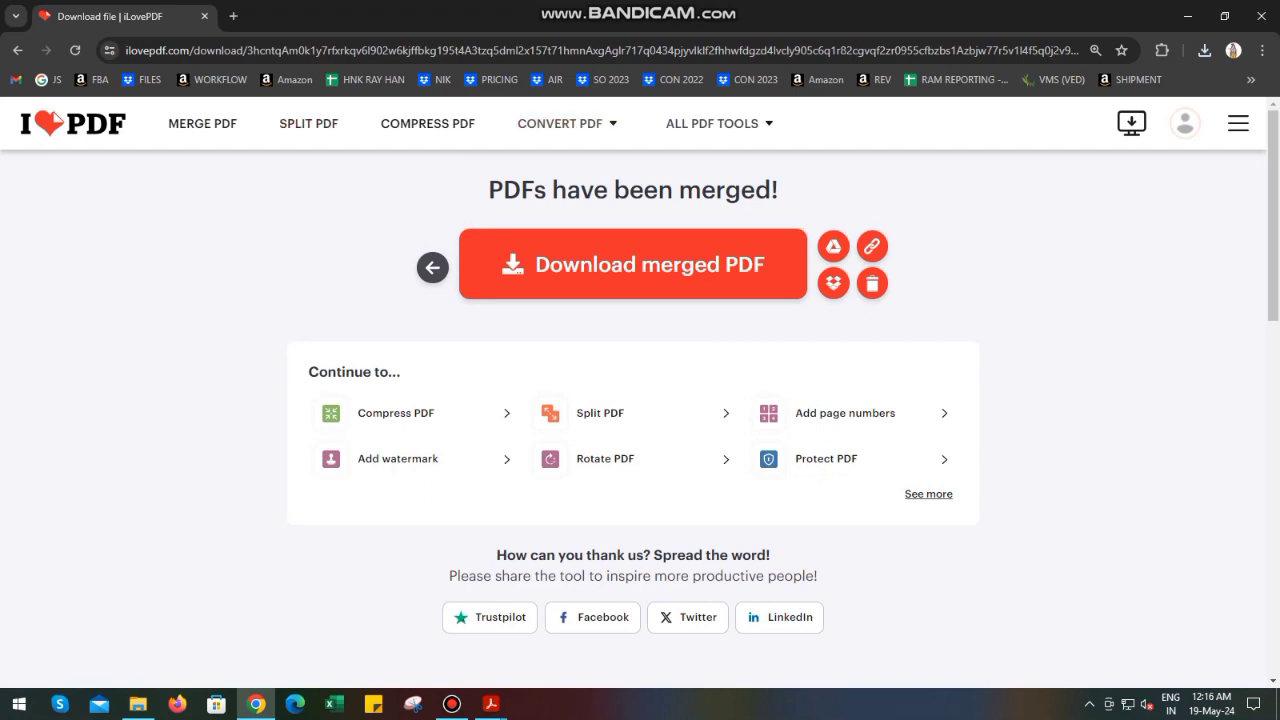
mouse_move(712, 123)
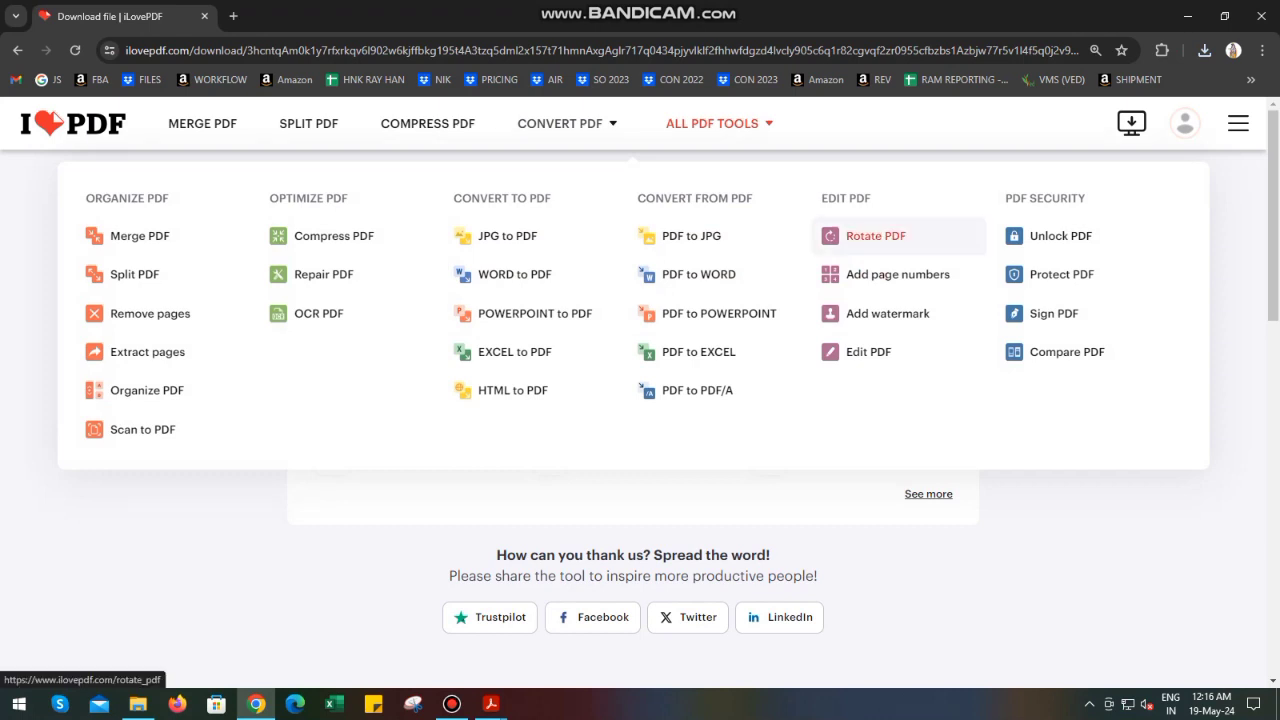
left_click(875, 236)
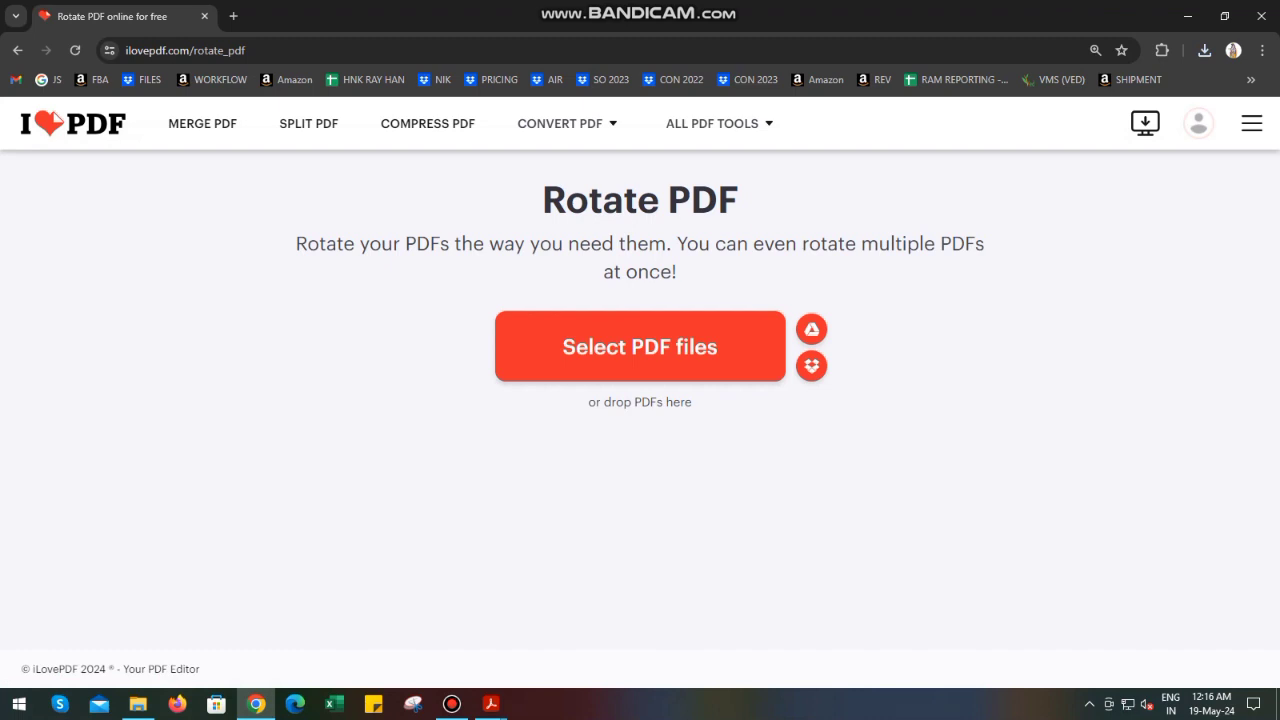
left_click(640, 346)
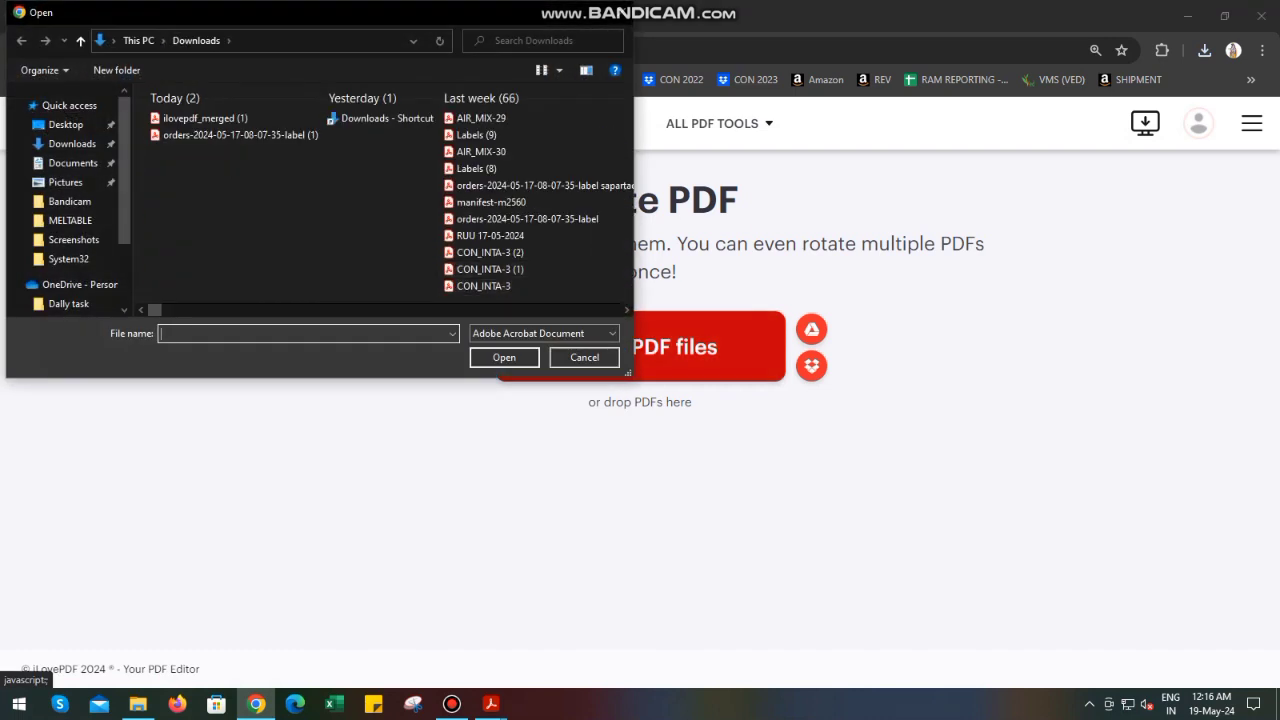
left_click(240, 134)
left_click(504, 357)
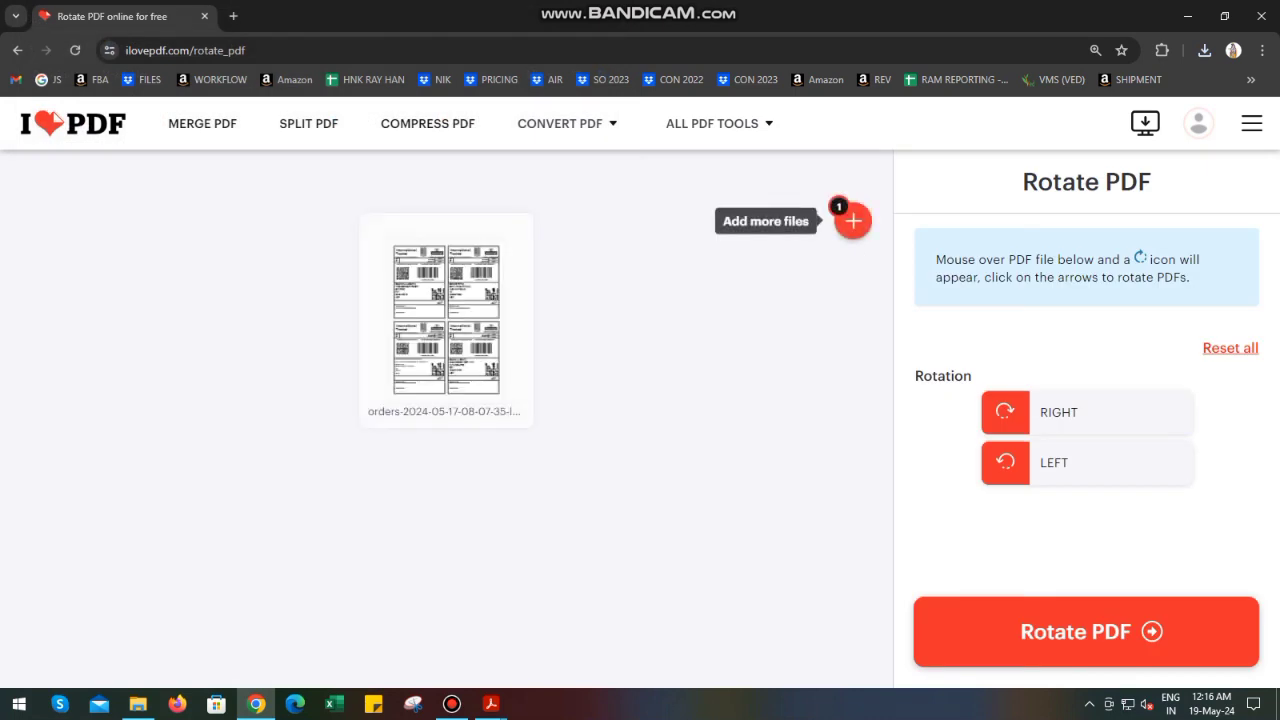
- Rotate the PDF right and left repeatedly, ending upright in portrait
left_click(1005, 412)
left_click(1005, 462)
left_click(1005, 412)
left_click(1005, 462)
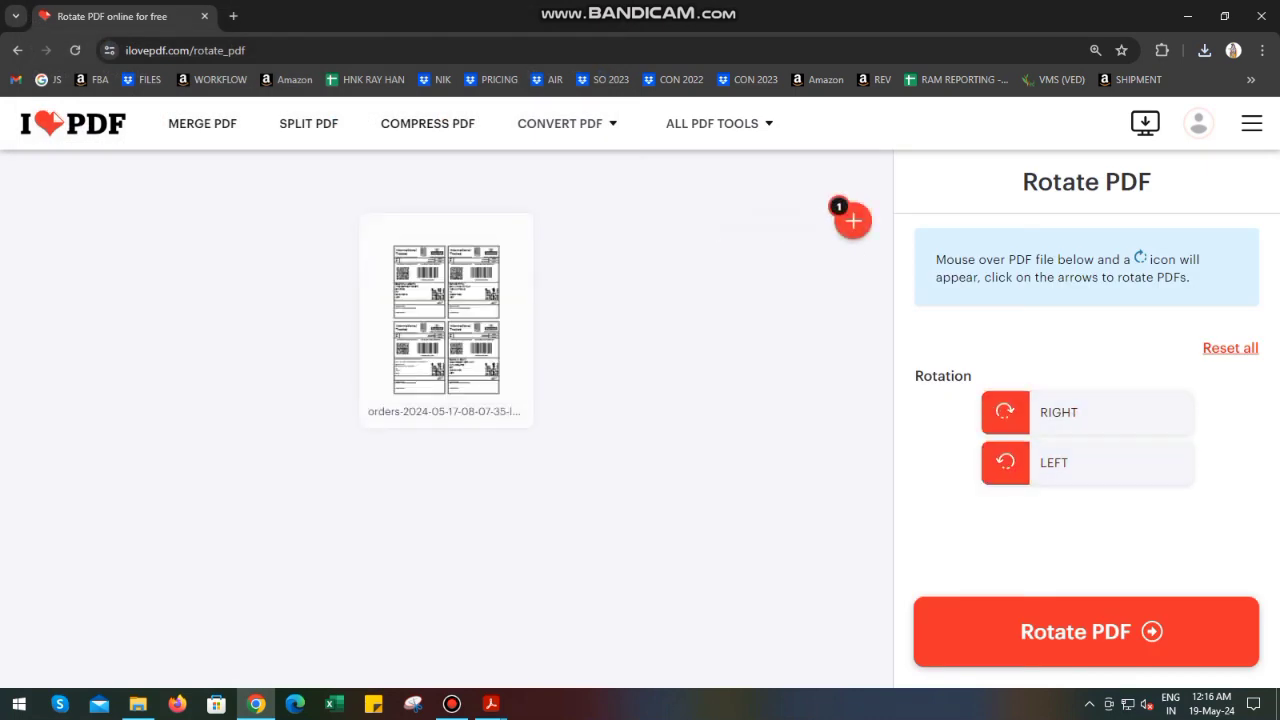
left_click(1005, 412)
left_click(1005, 462)
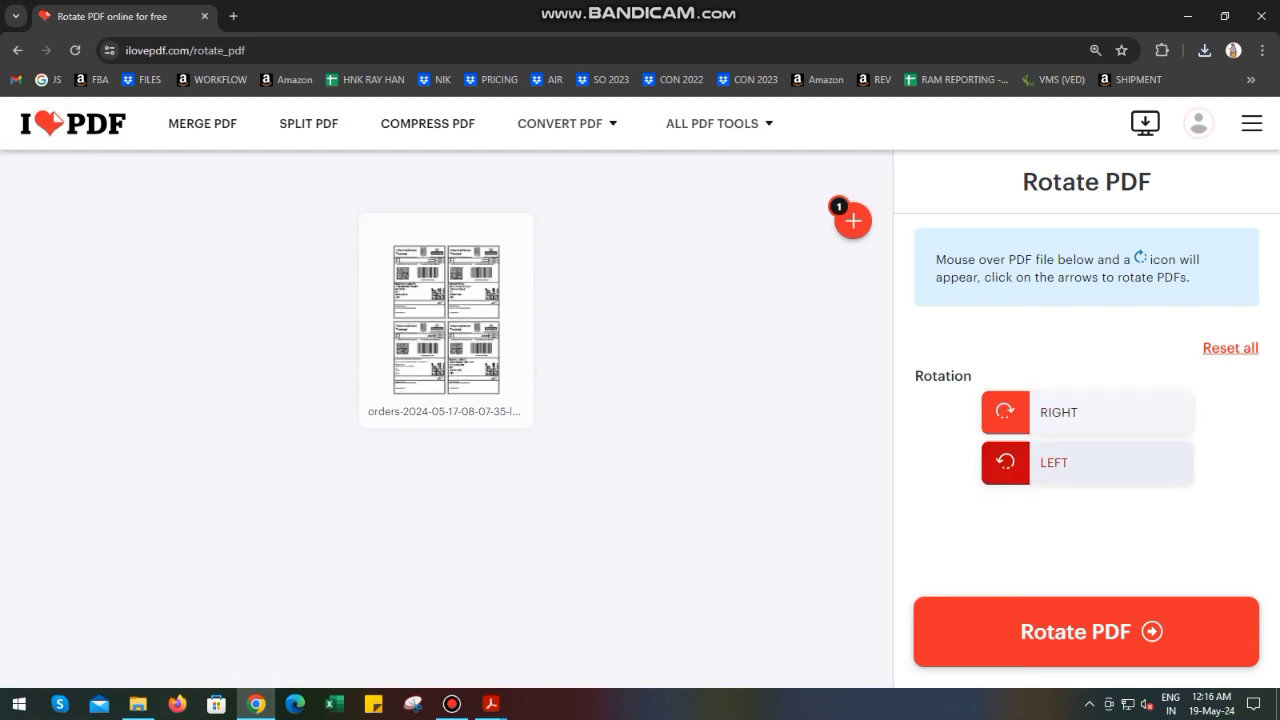
left_click(1005, 412)
left_click(1005, 462)
mouse_move(712, 123)
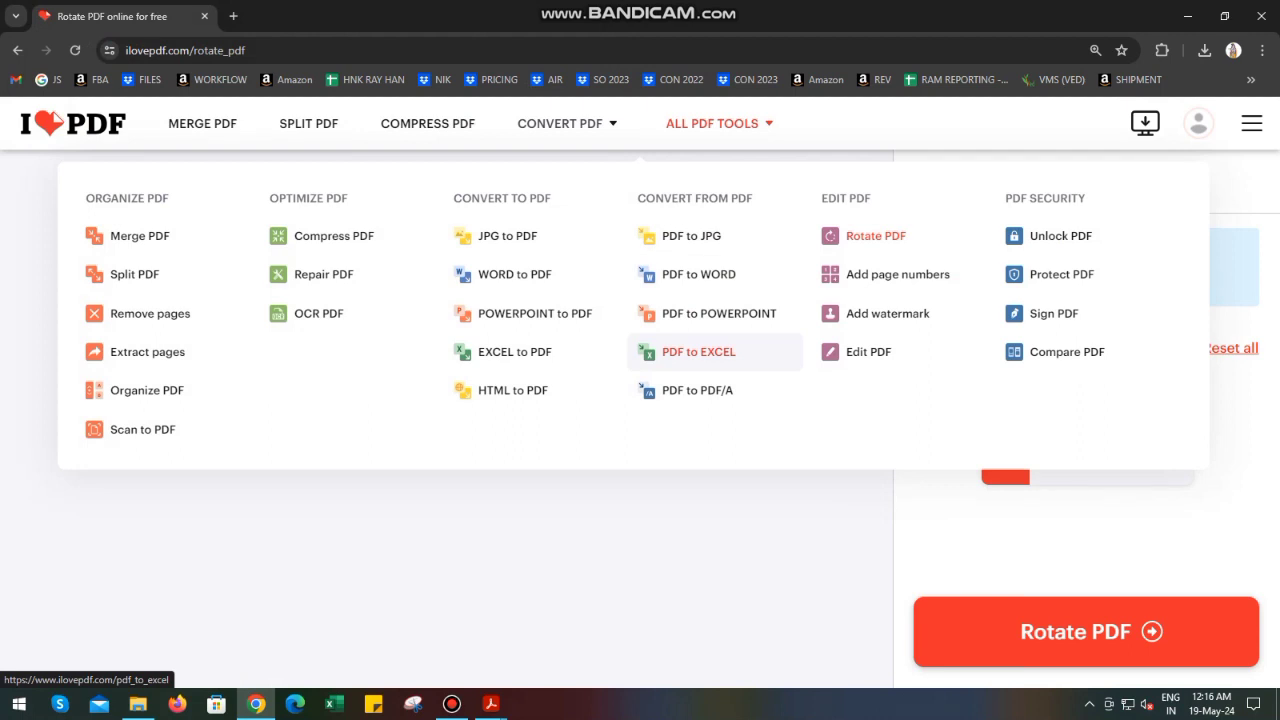
- Load RUU 14-05-2024.pdf into PDF to Excel and start the conversion
left_click(698, 351)
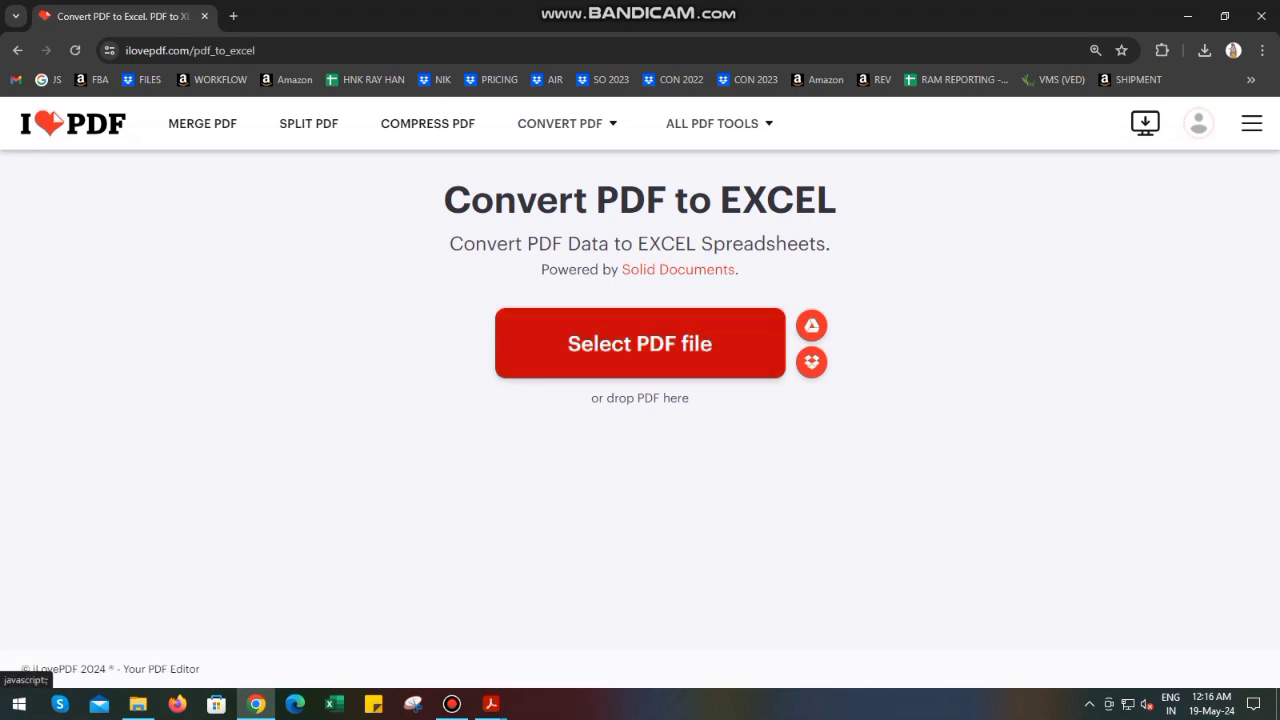
left_click(640, 343)
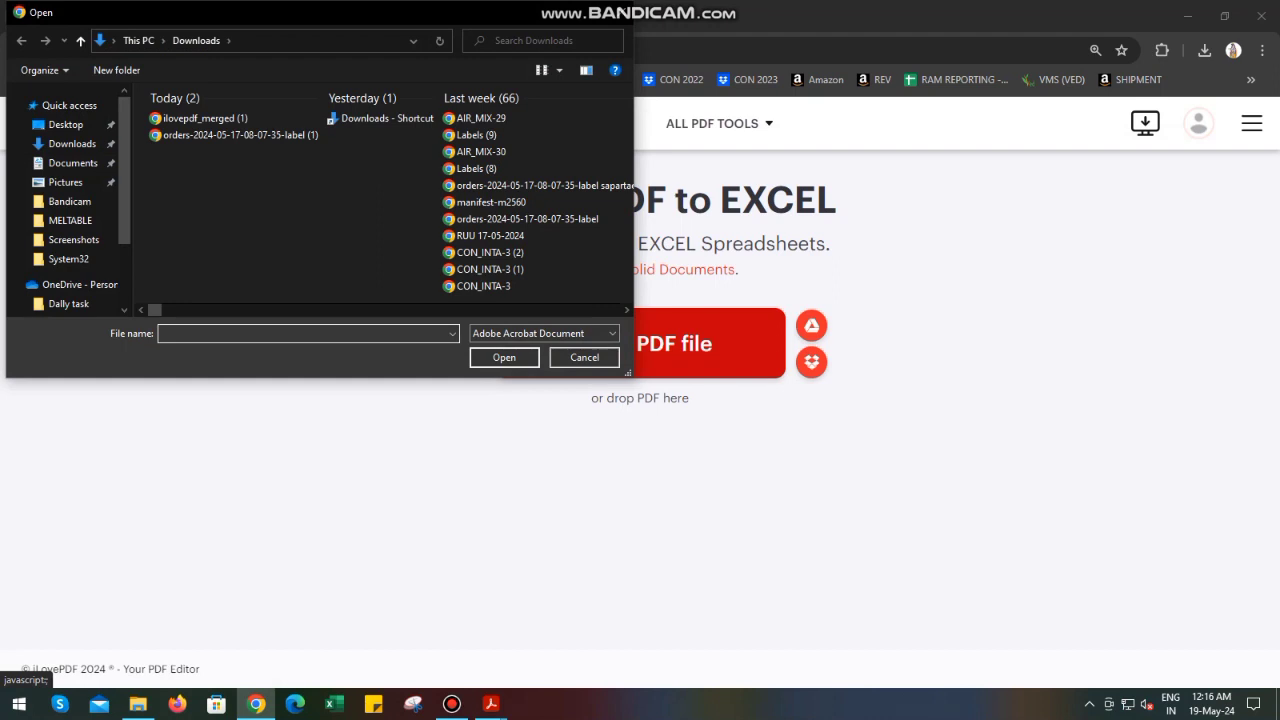
scroll(385, 193, "down", 3)
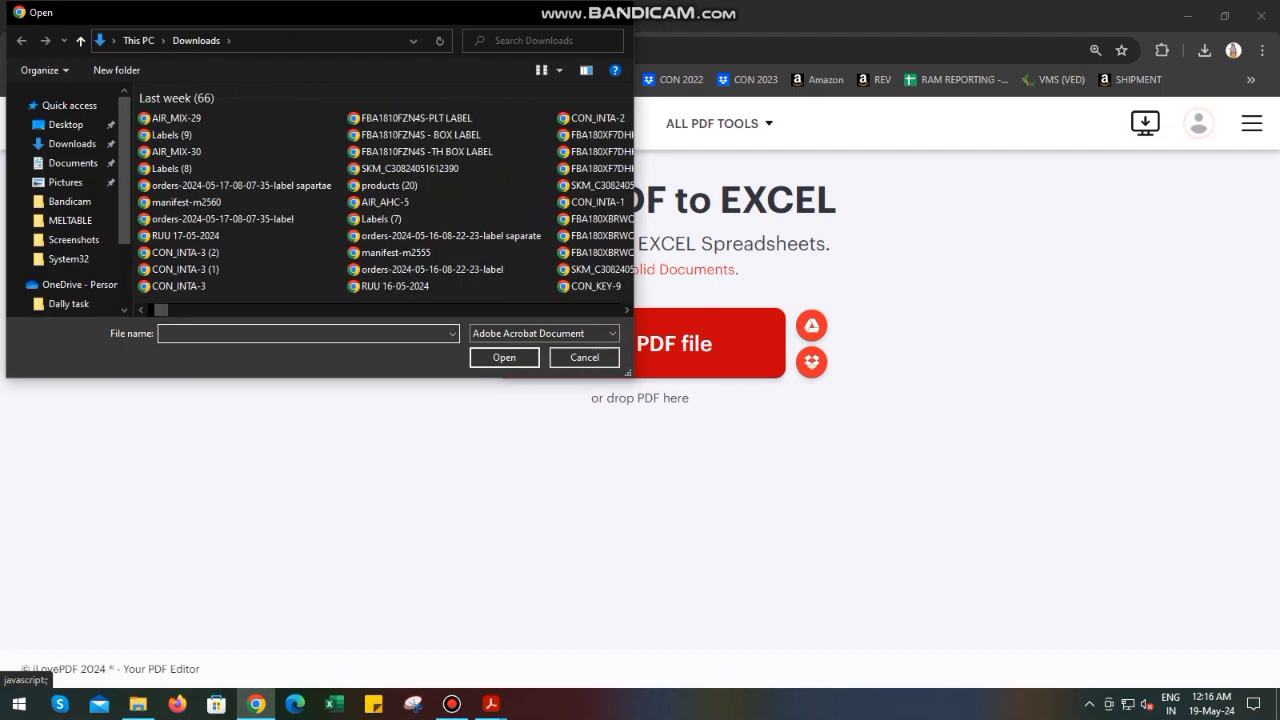
scroll(385, 200, "down", 3)
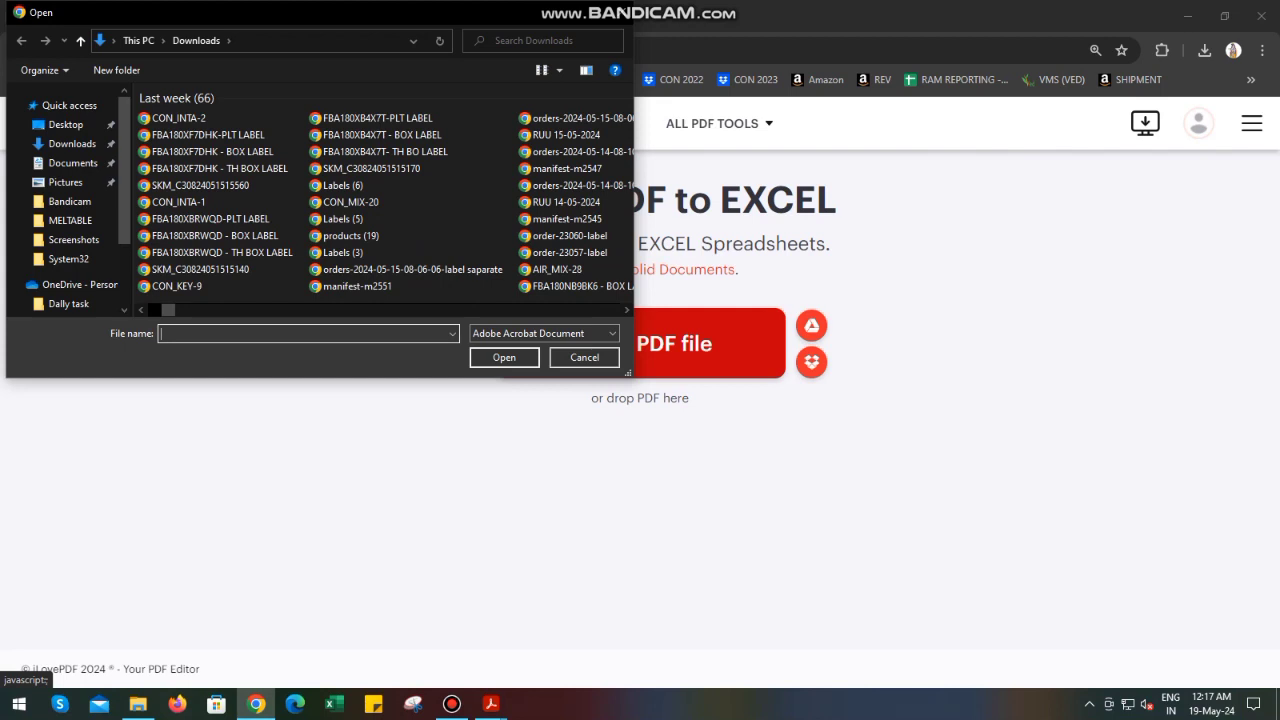
scroll(380, 200, "right", 2)
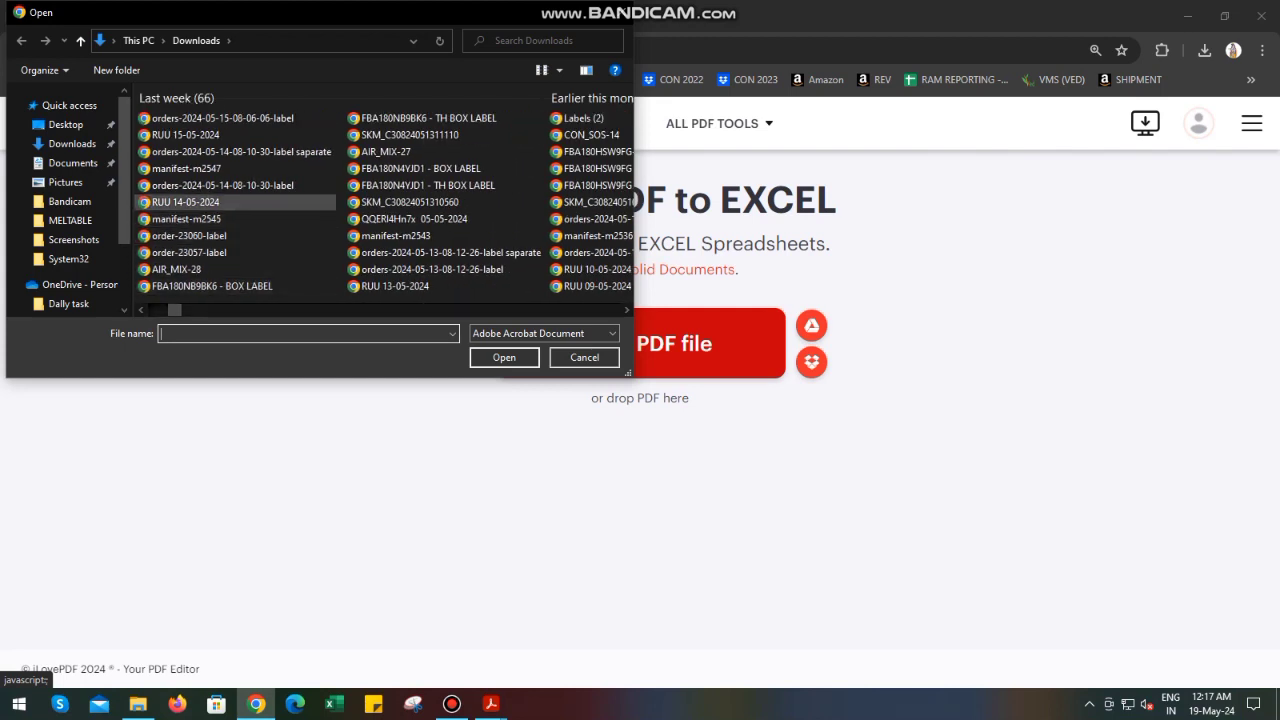
left_click(185, 202)
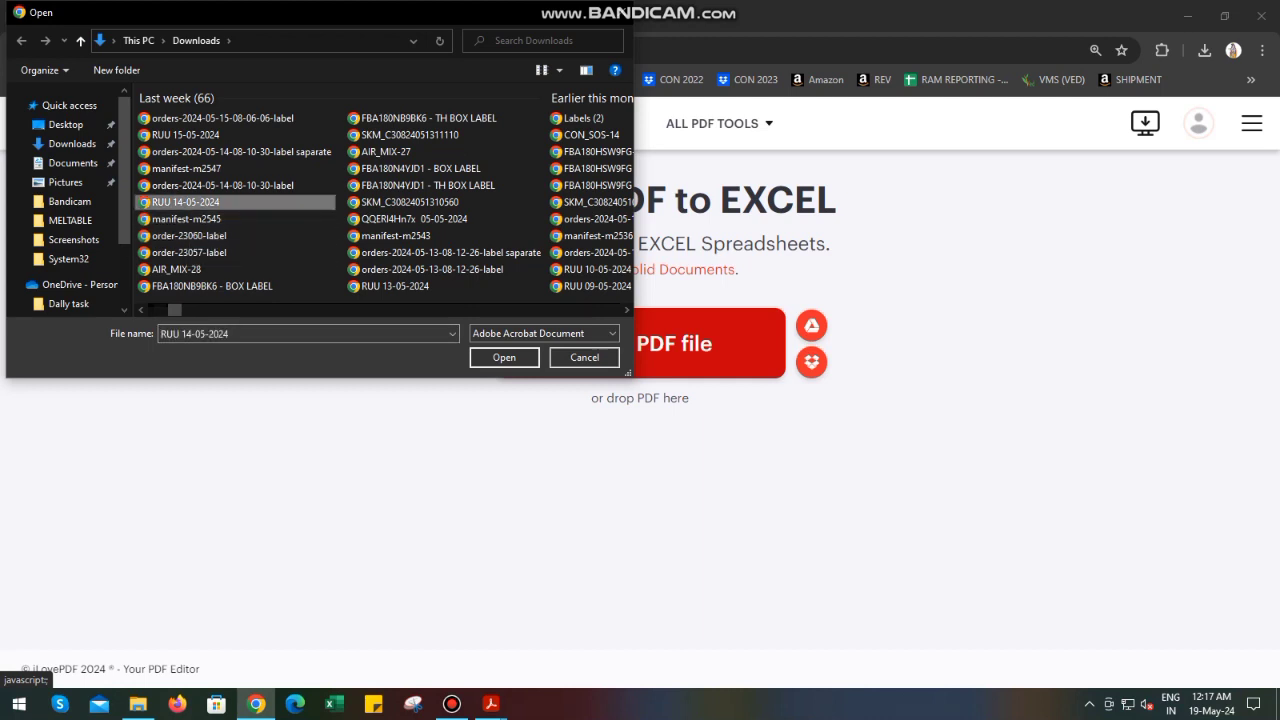
key("Return")
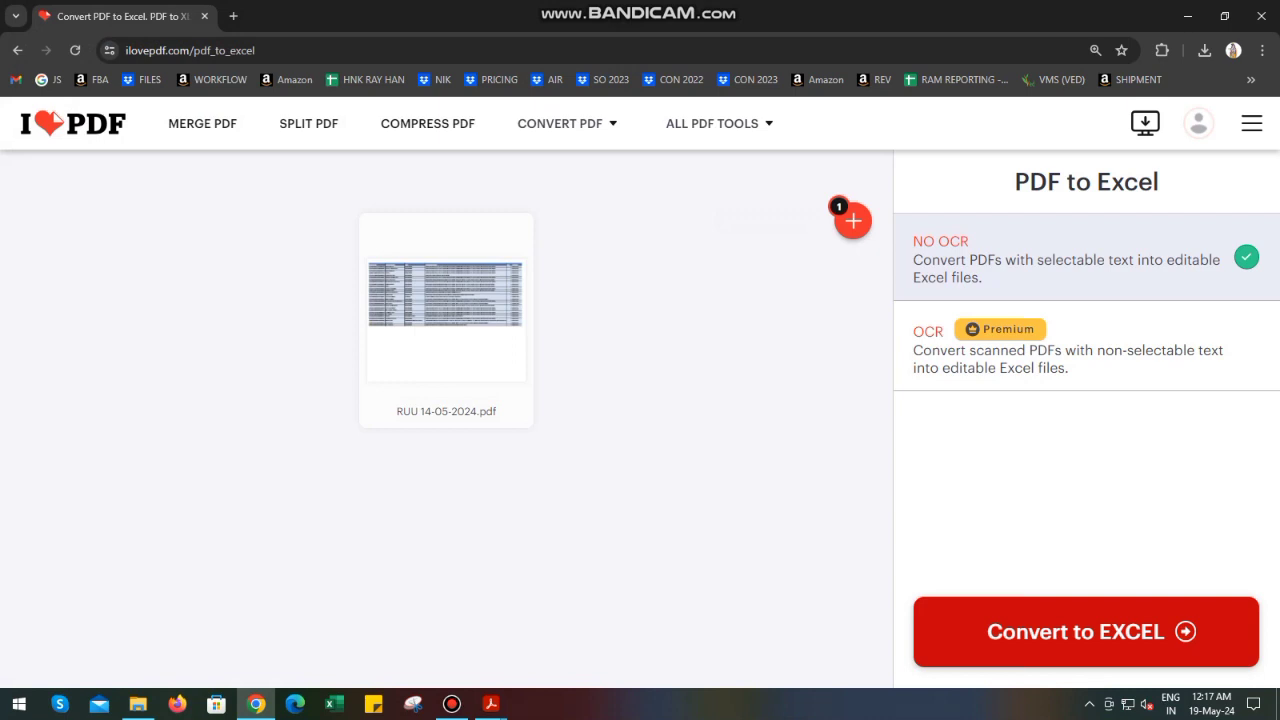
left_click(1086, 631)
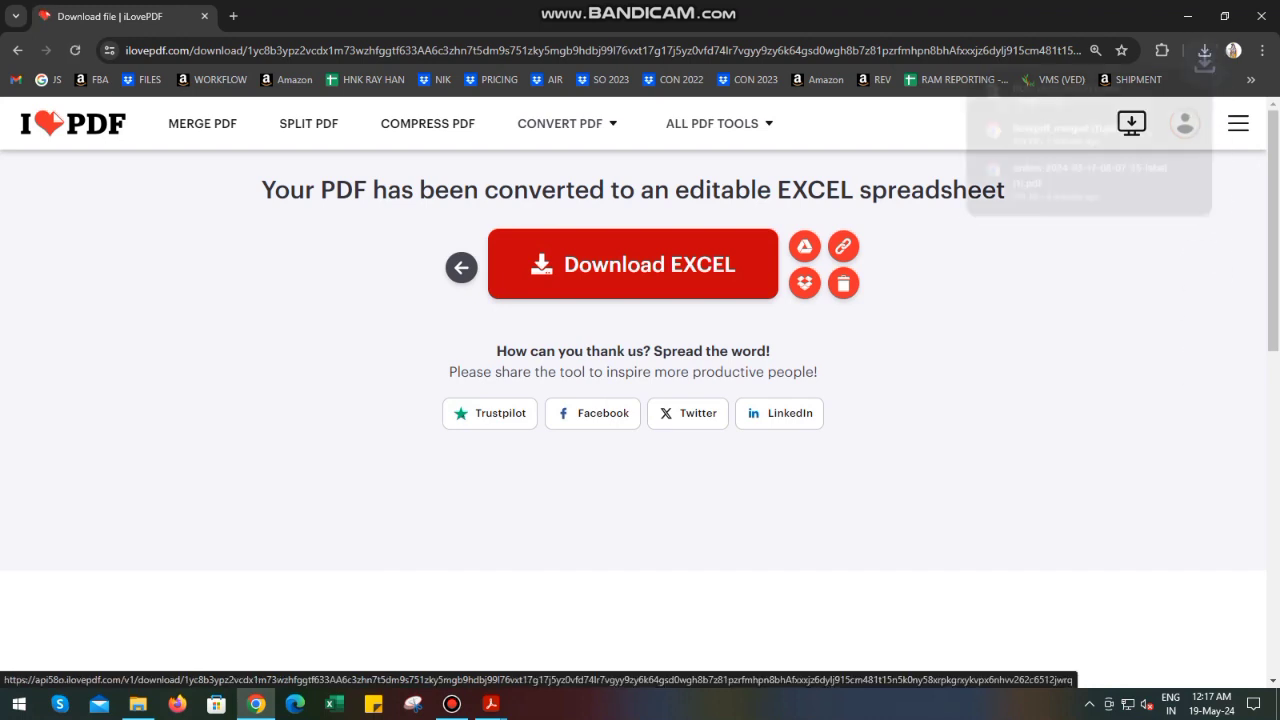
- Show RUU 14-05-2024 (1).xlsx in the Downloads folder, then return to Chrome
left_click(1191, 134)
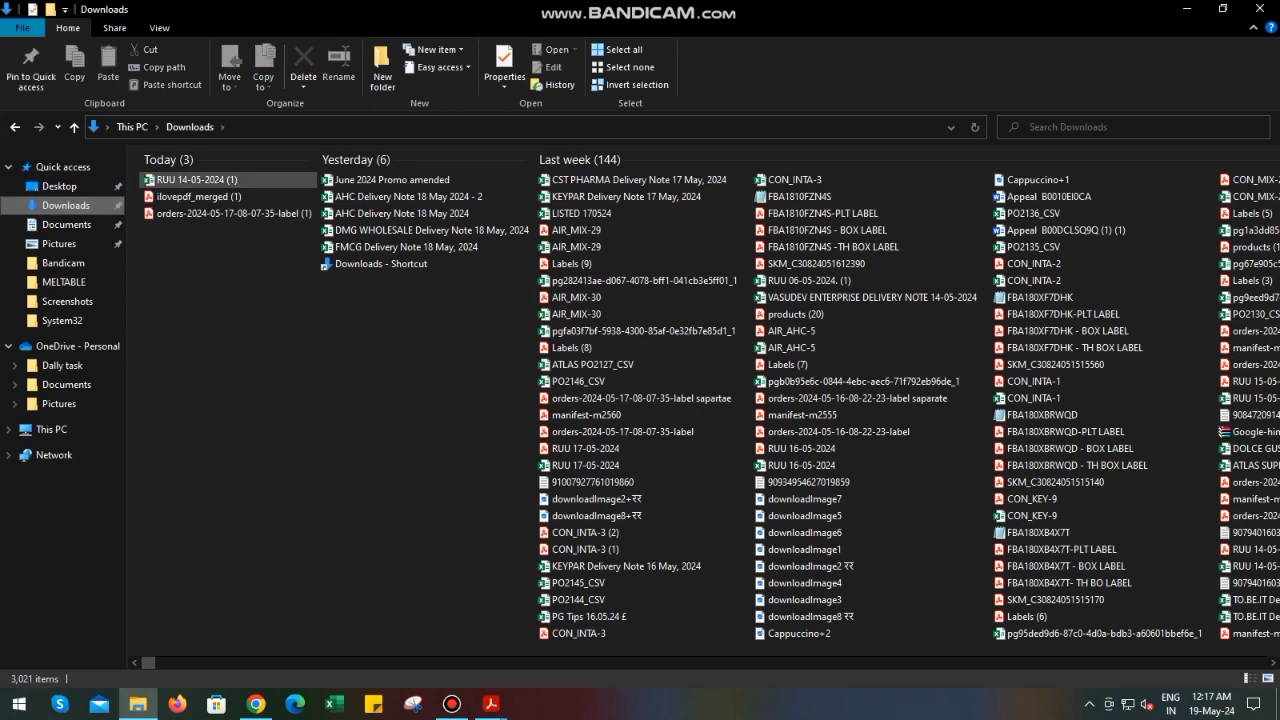
left_click(256, 703)
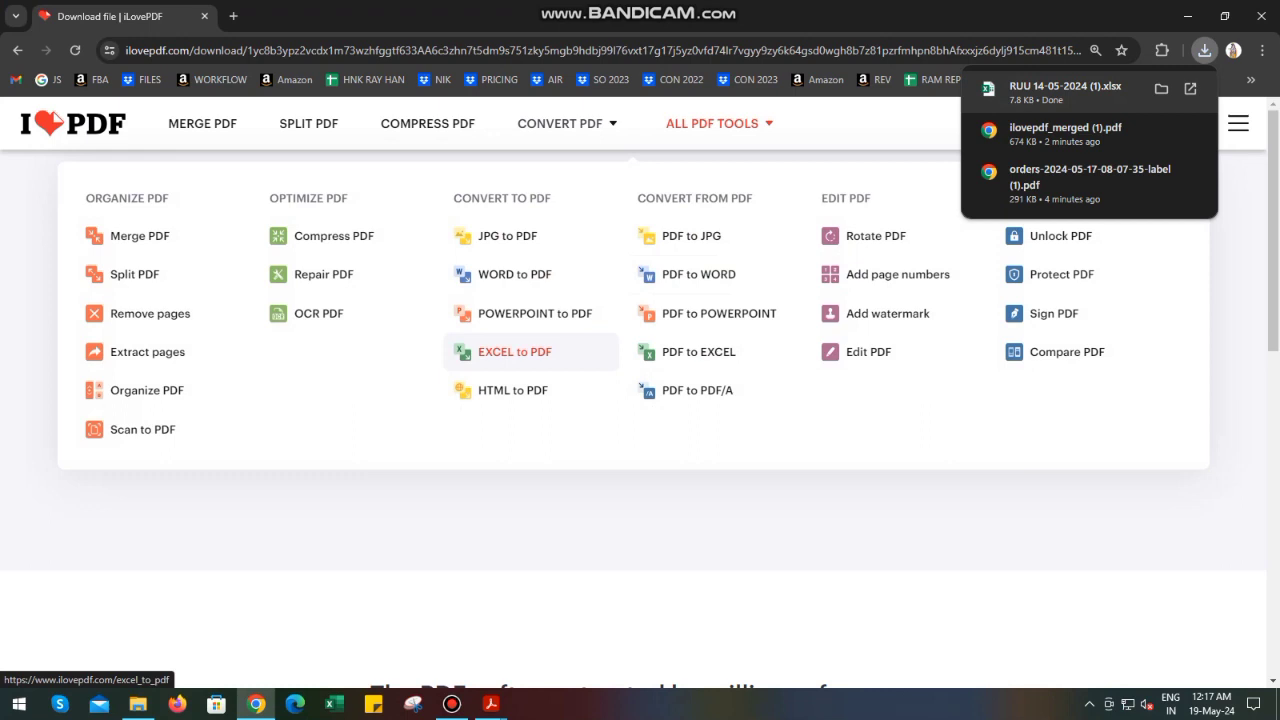
- Upload RUU 14-05-2024 (1).xlsx to Excel to PDF and convert it to PDF
left_click(514, 351)
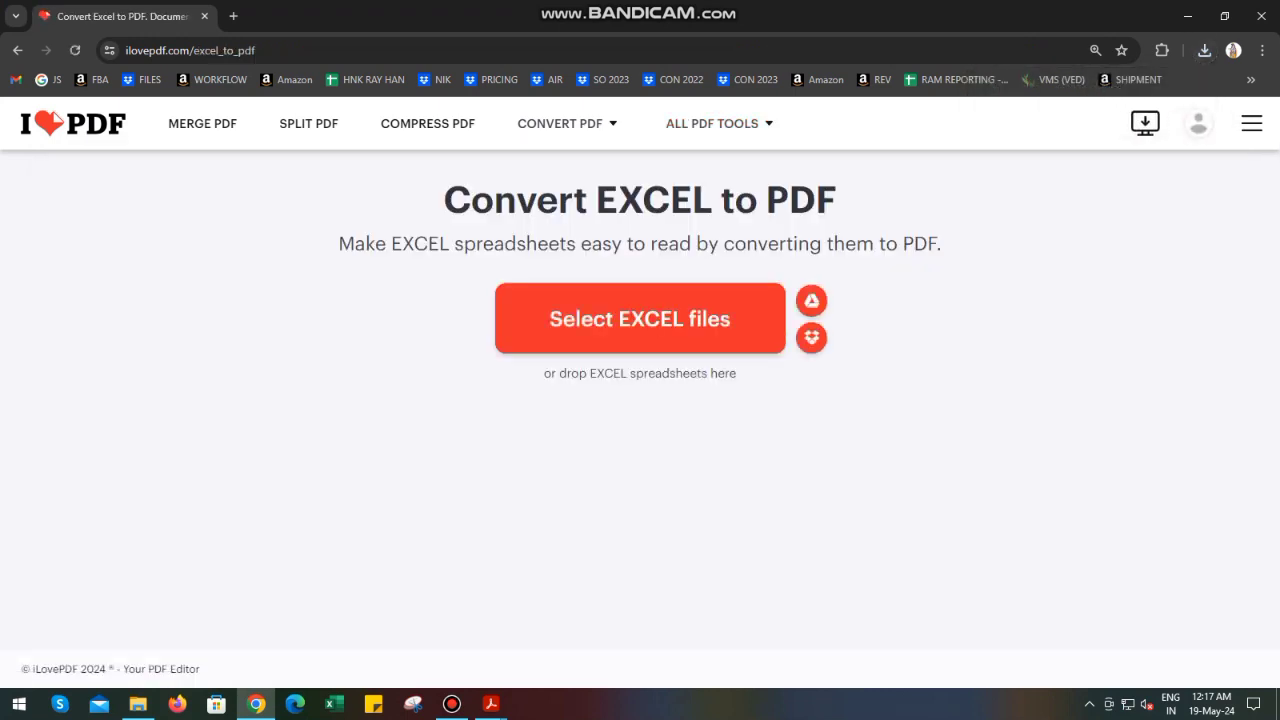
left_click(640, 318)
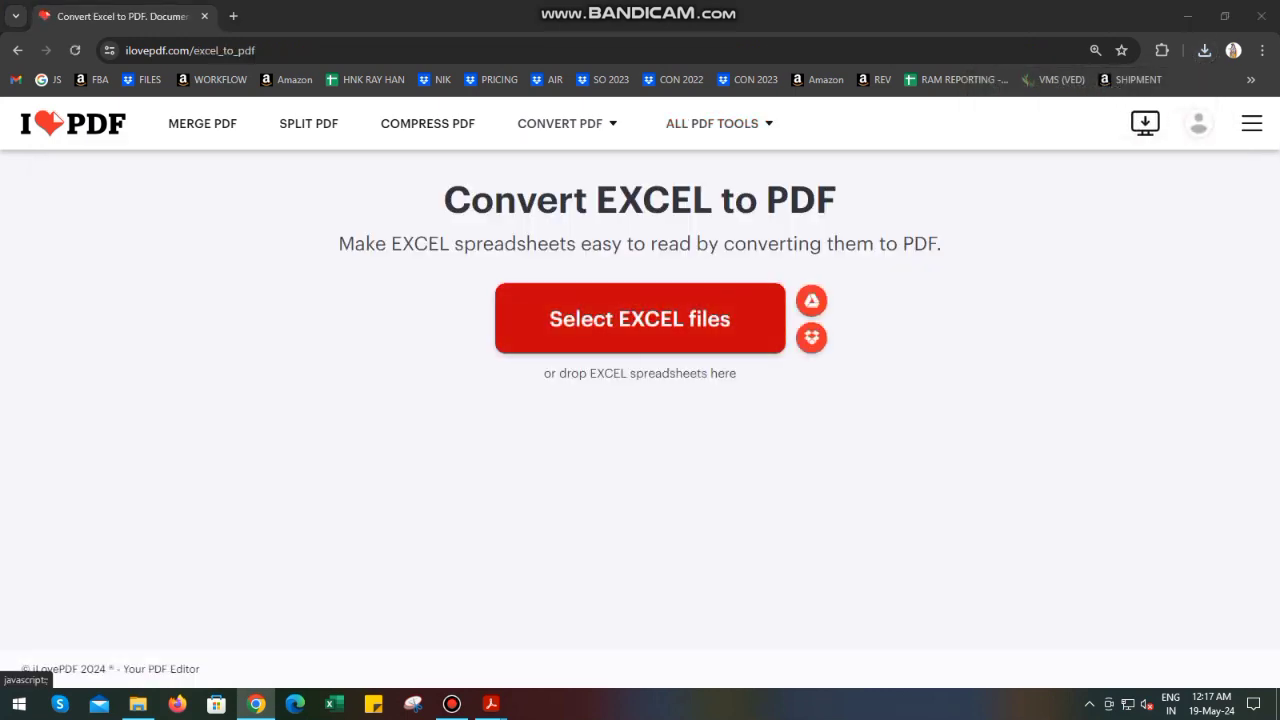
left_click(198, 118)
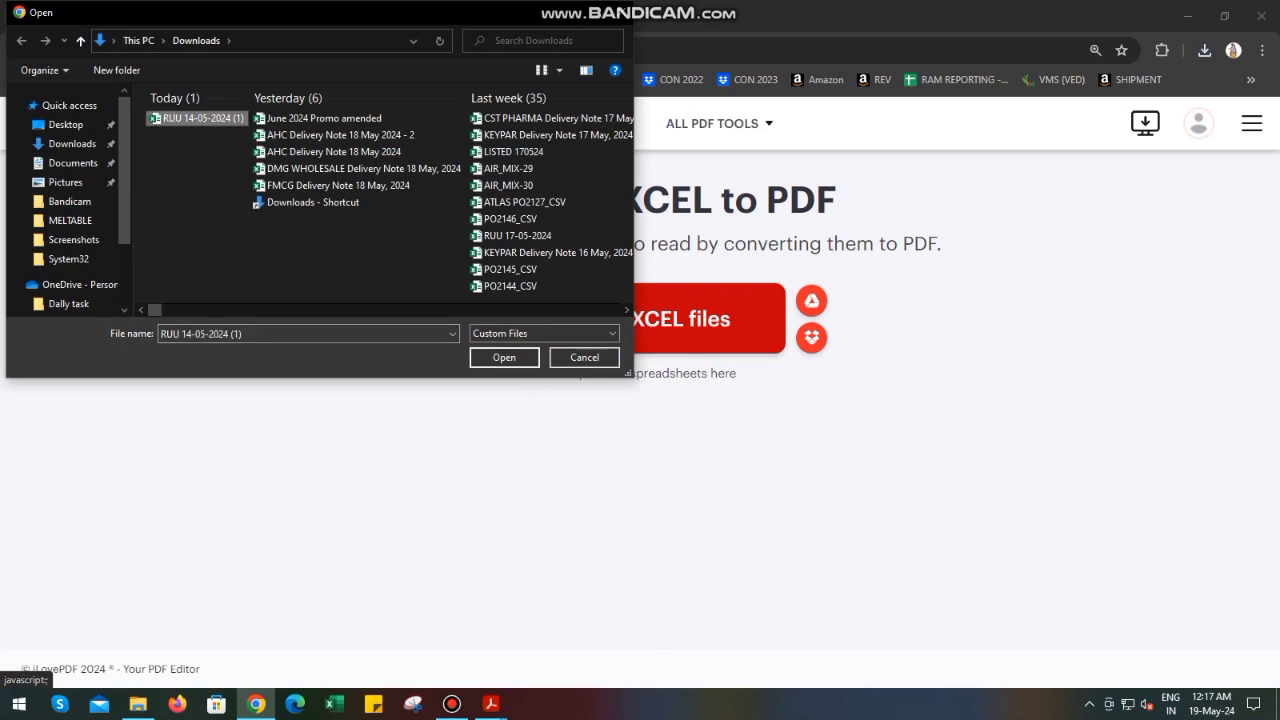
left_click(504, 357)
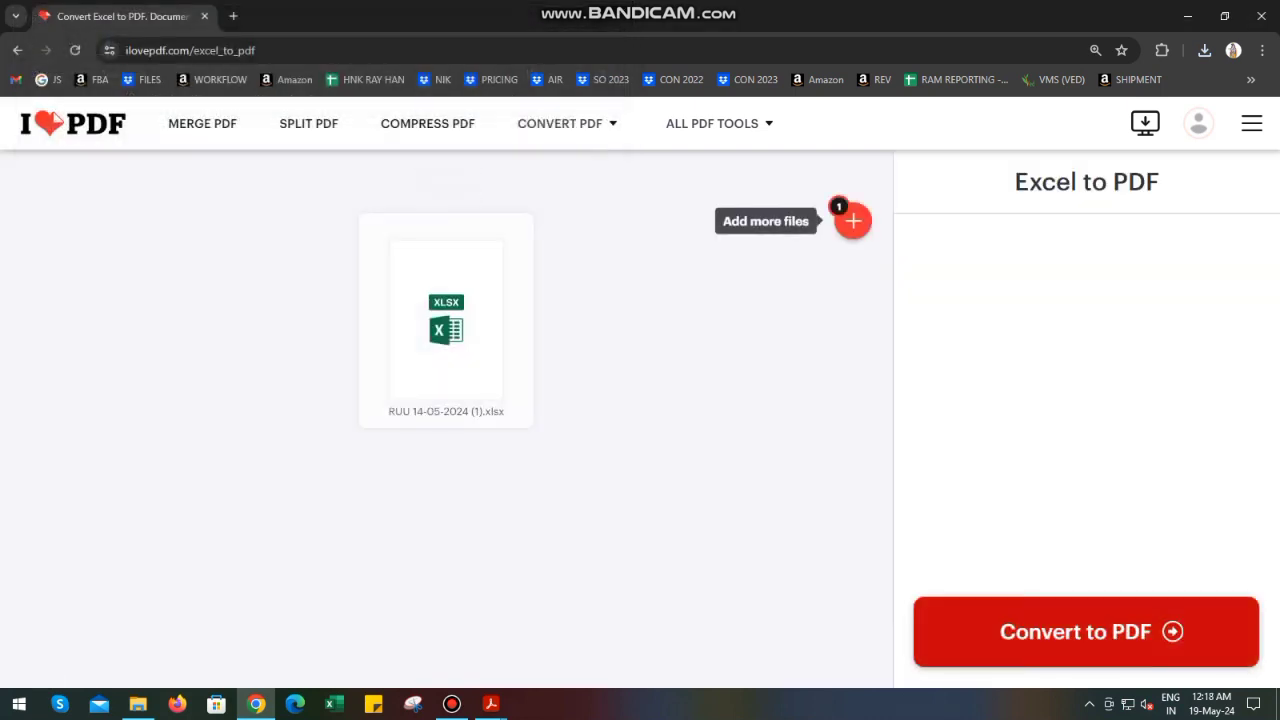
left_click(1085, 631)
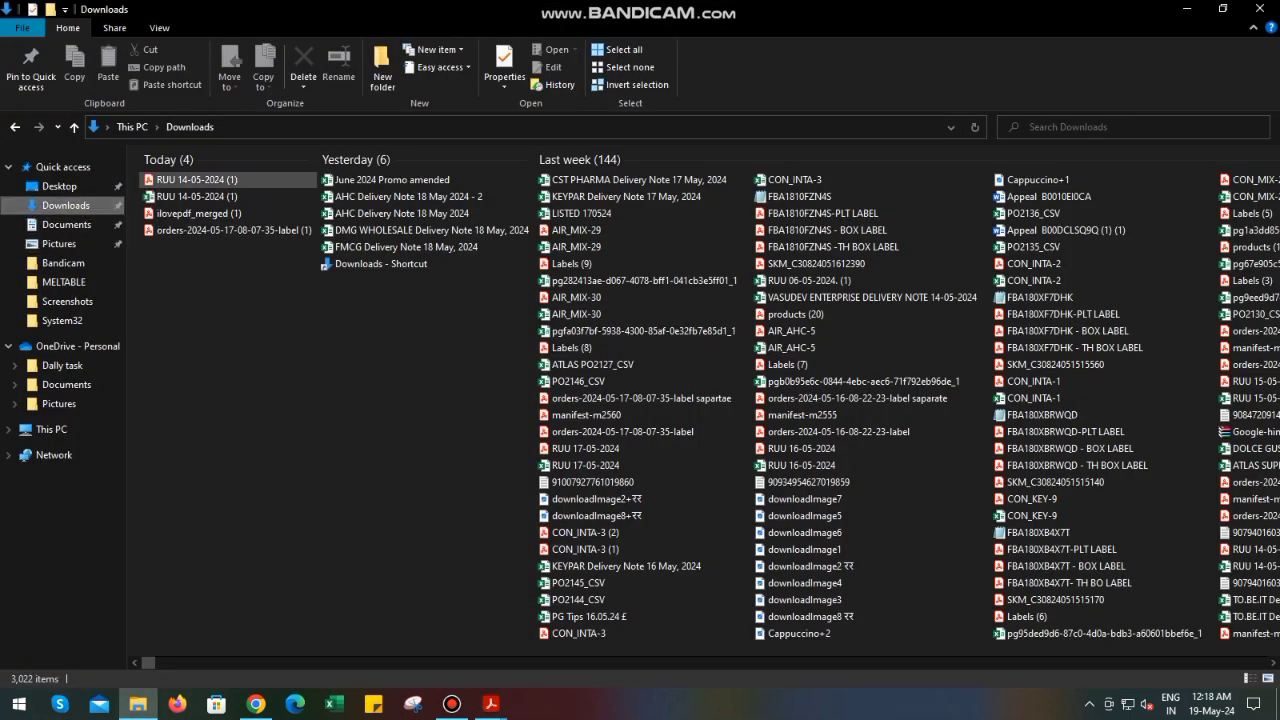
key("alt+Tab")
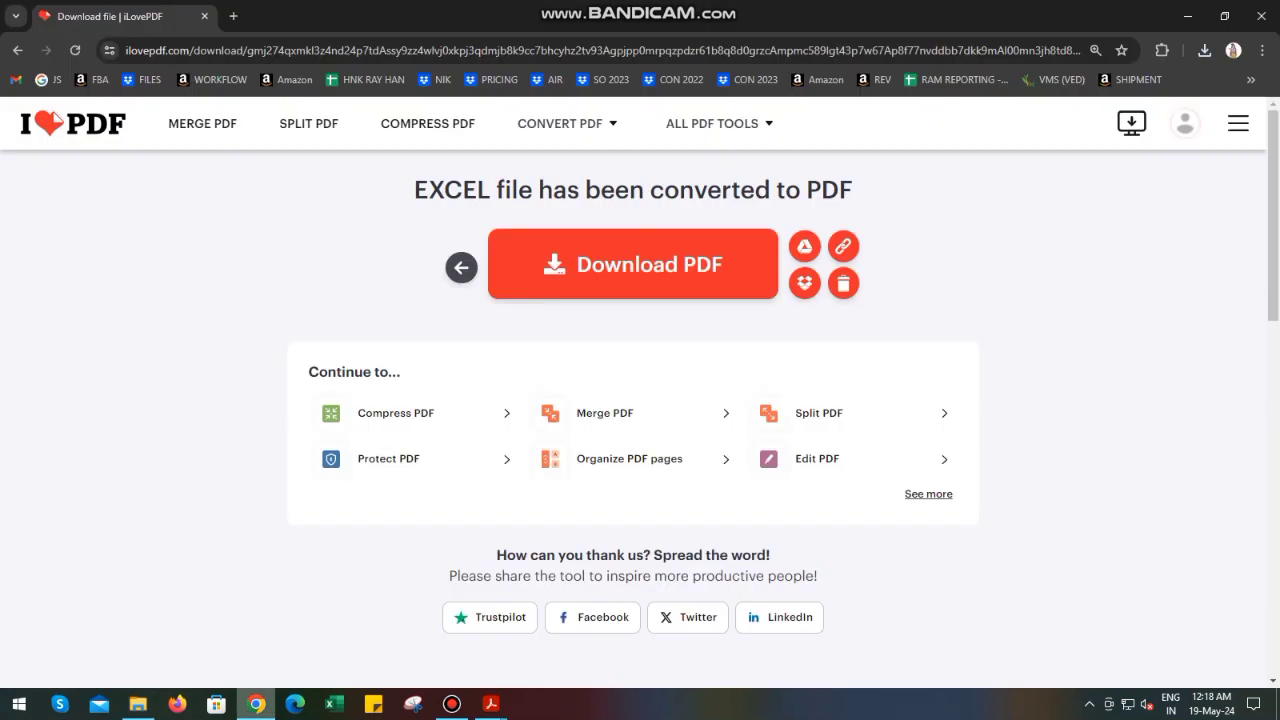
mouse_move(712, 123)
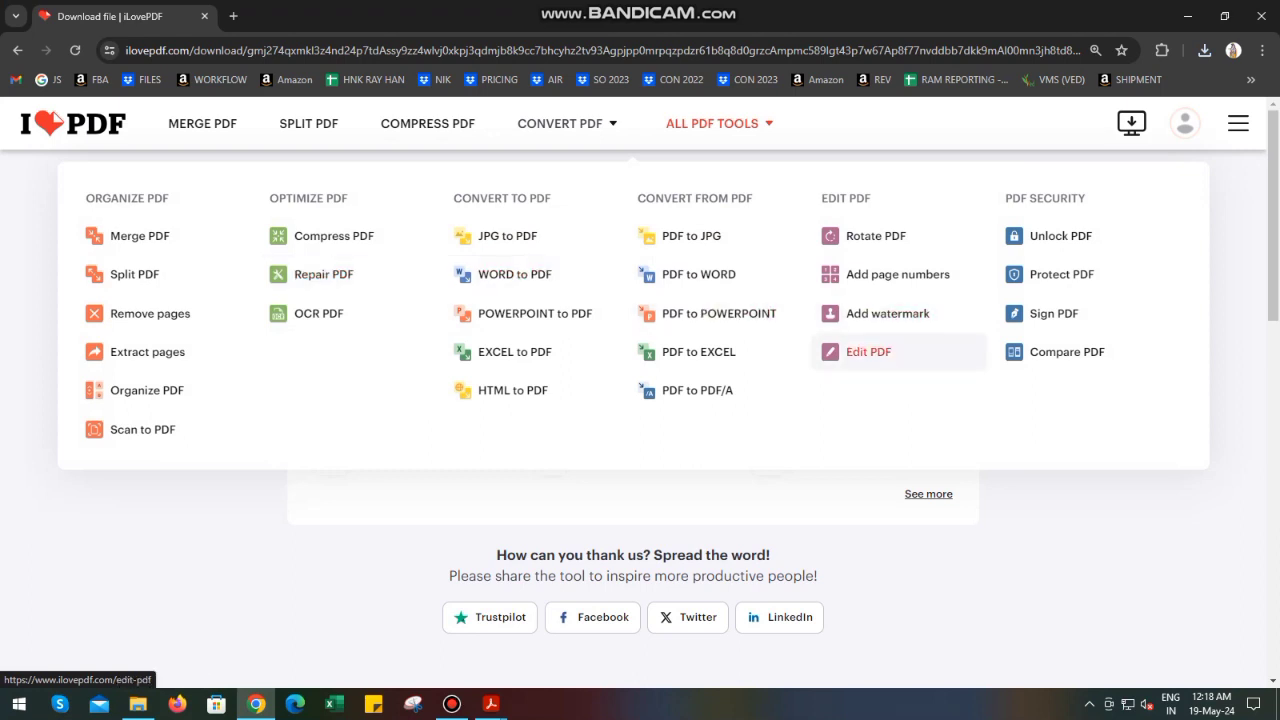
- Load RUU 14-05-2024 (1).pdf into Edit PDF and scroll through its three pages
left_click(868, 351)
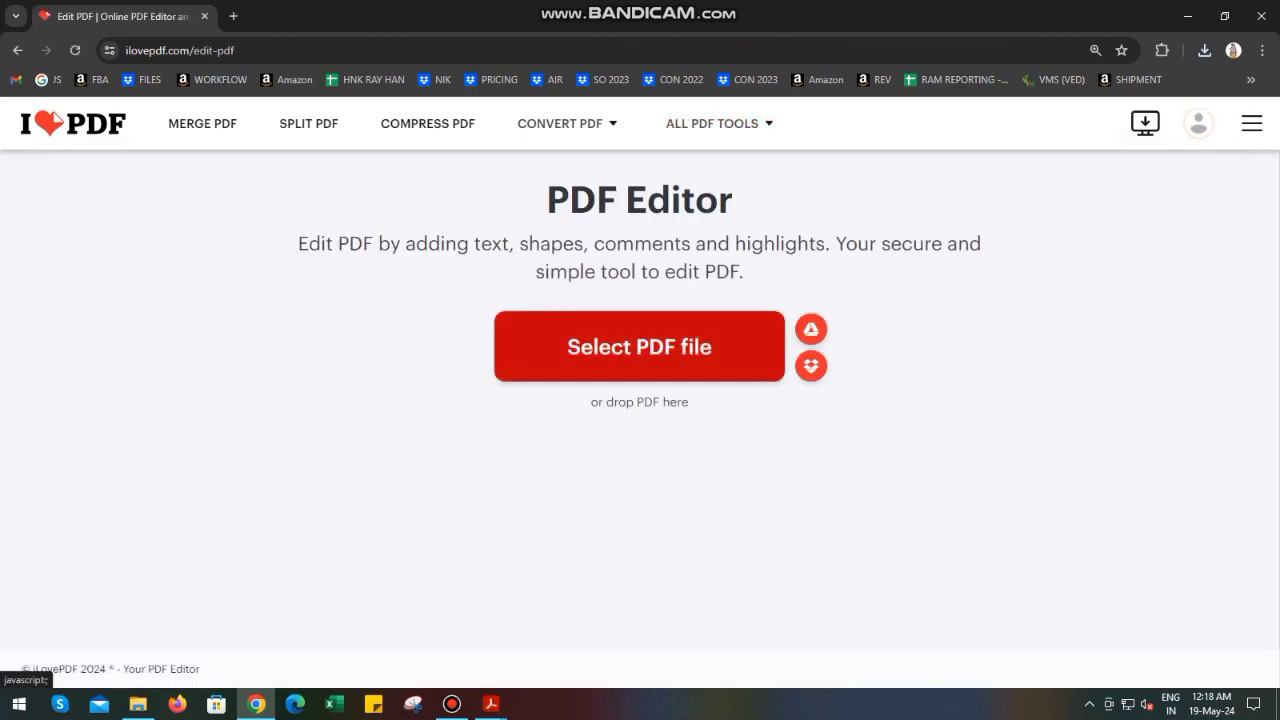
left_click(639, 346)
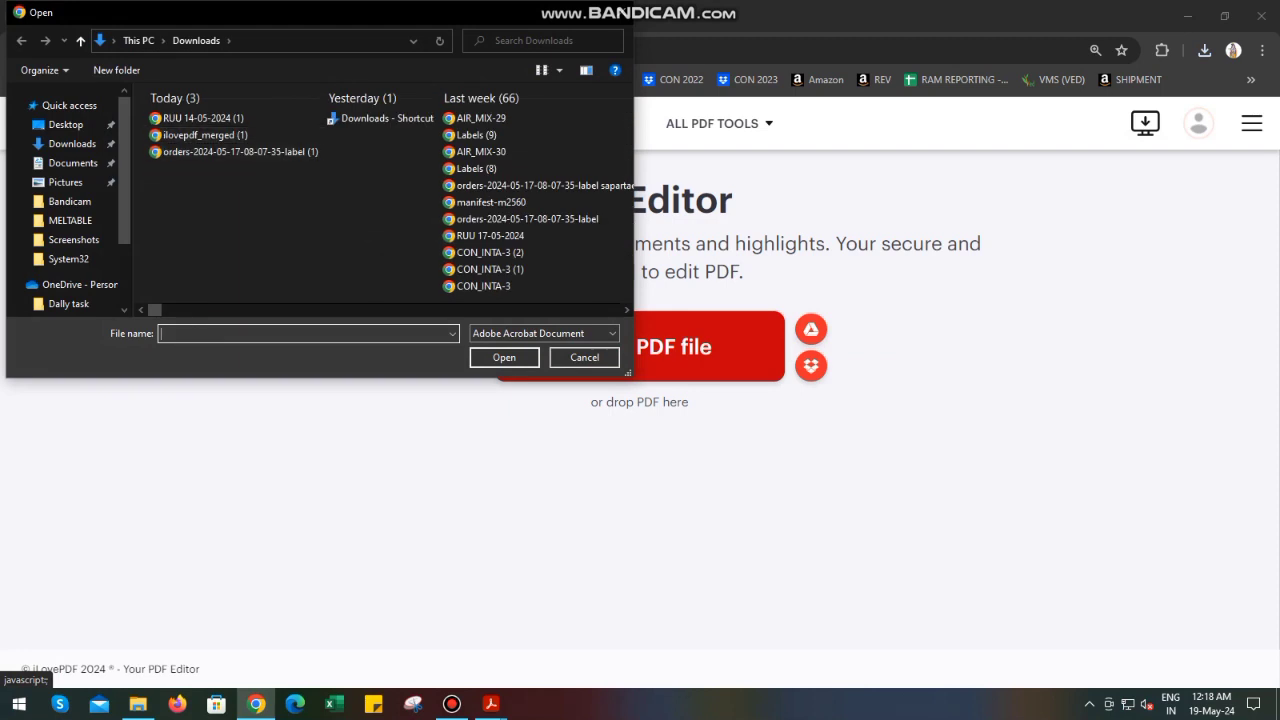
left_click(203, 118)
left_click(504, 357)
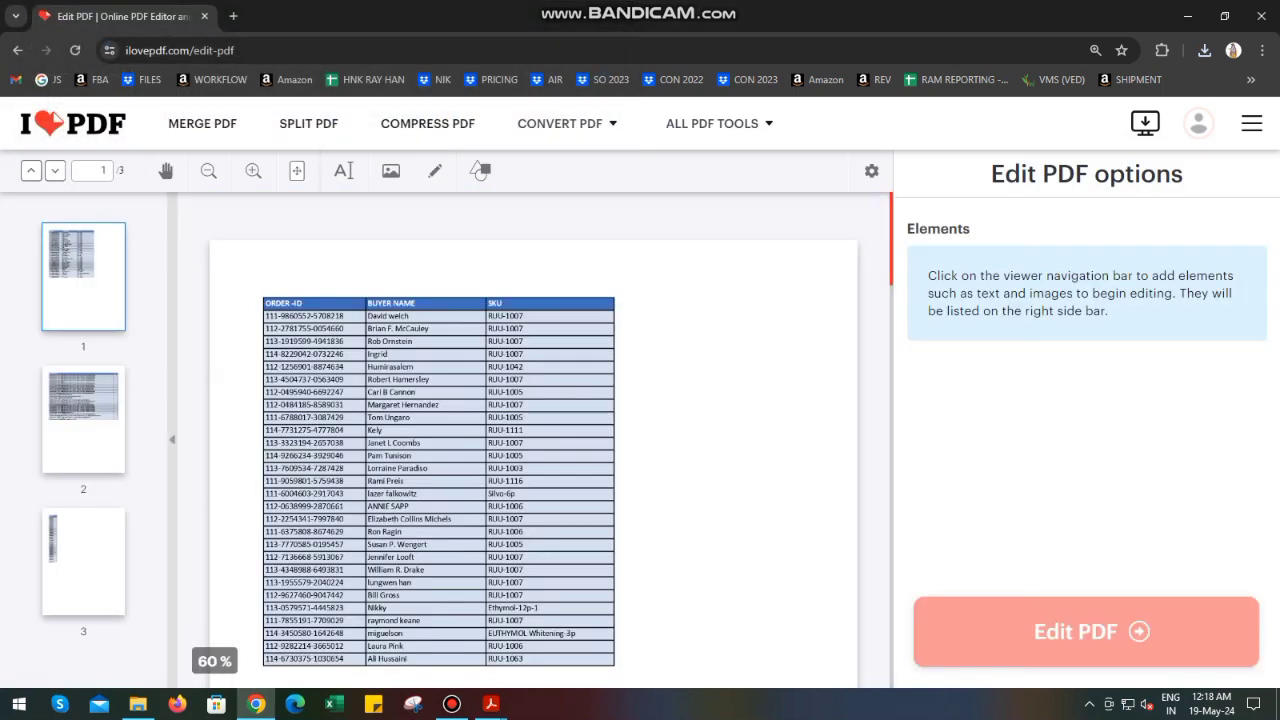
scroll(531, 430, "down", 1)
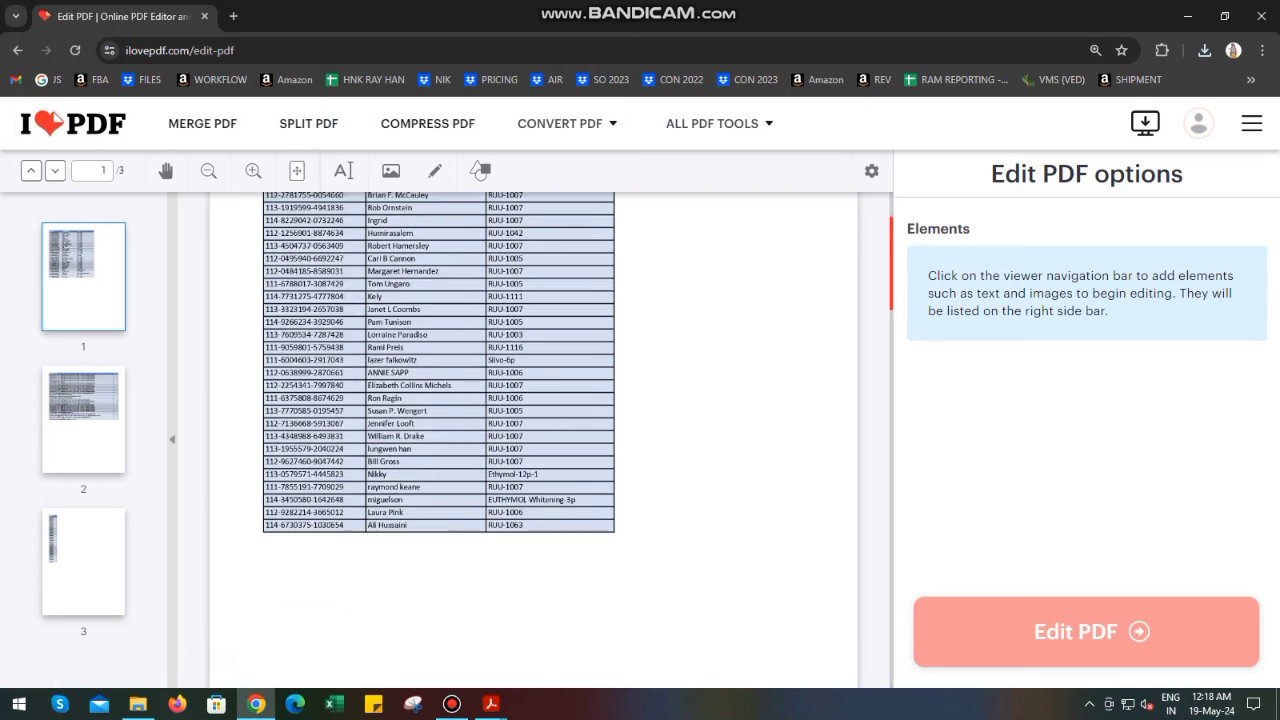
scroll(531, 430, "down", 1)
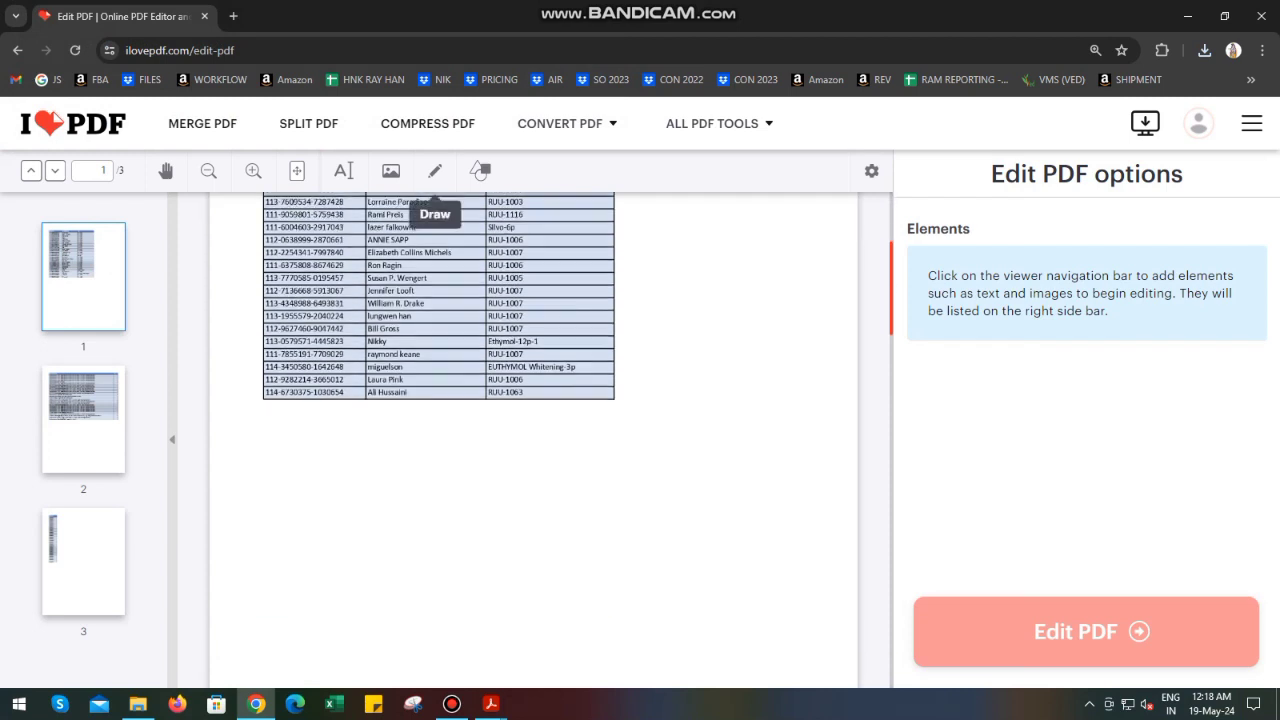
scroll(531, 430, "up", 2)
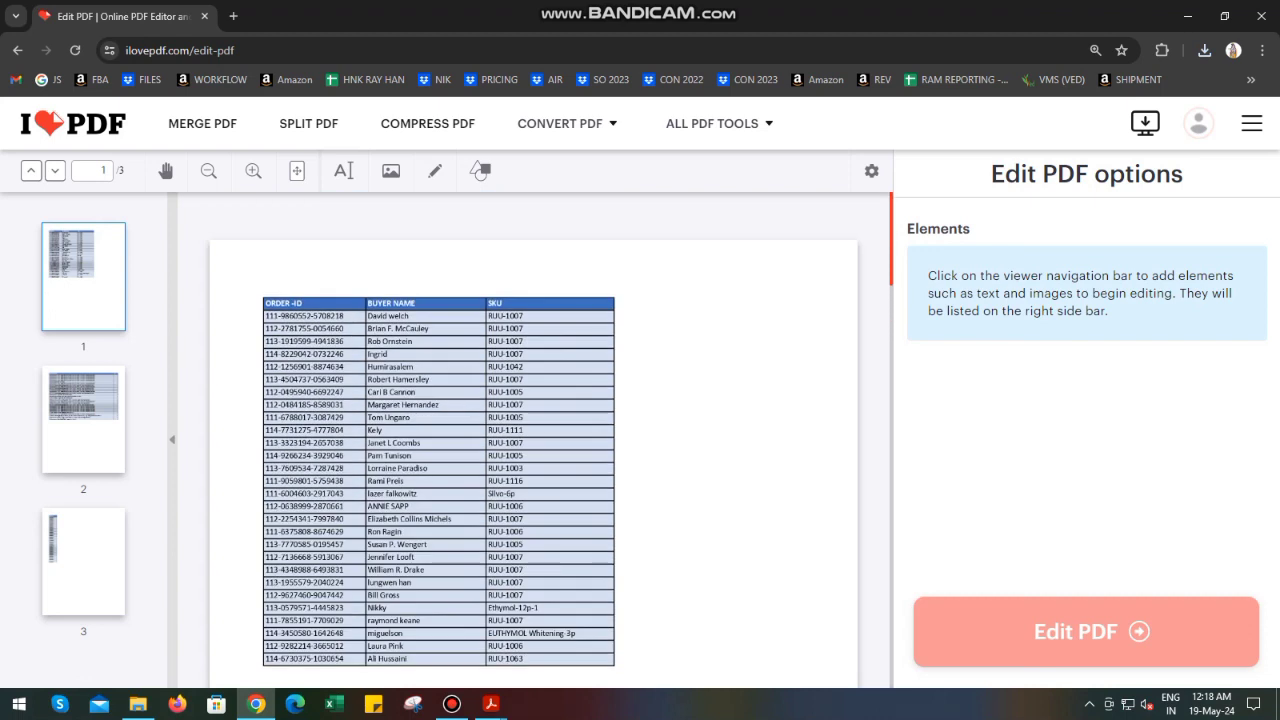
scroll(531, 440, "down", 1)
scroll(531, 440, "up", 1)
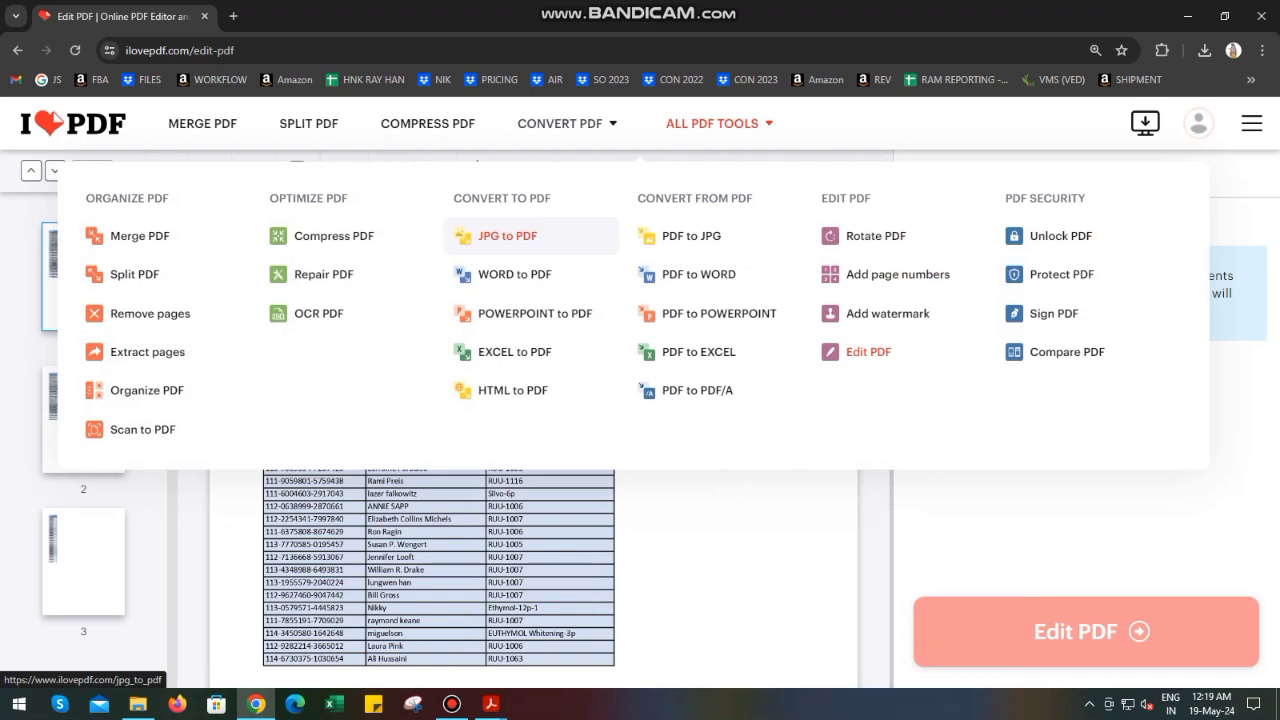
- Convert downloadImage2 रर.png into a landscape-orientation PDF with the JPG to PDF tool
left_click(507, 236)
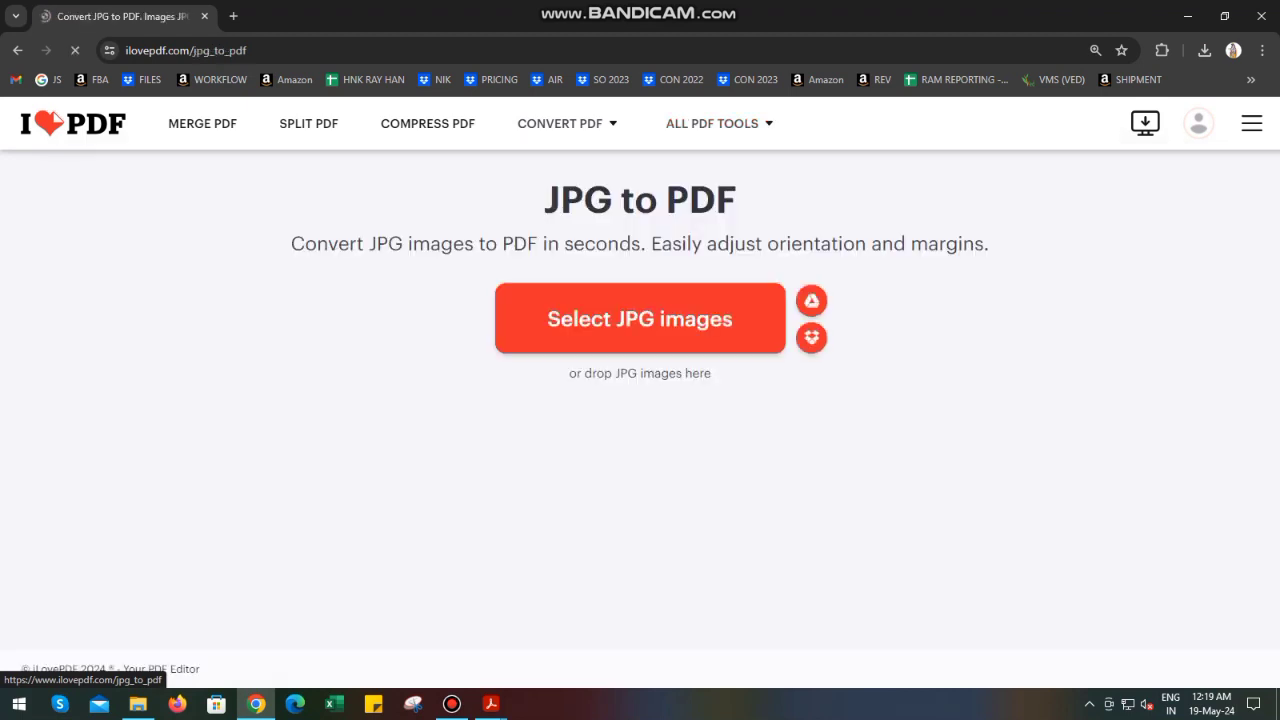
left_click(640, 318)
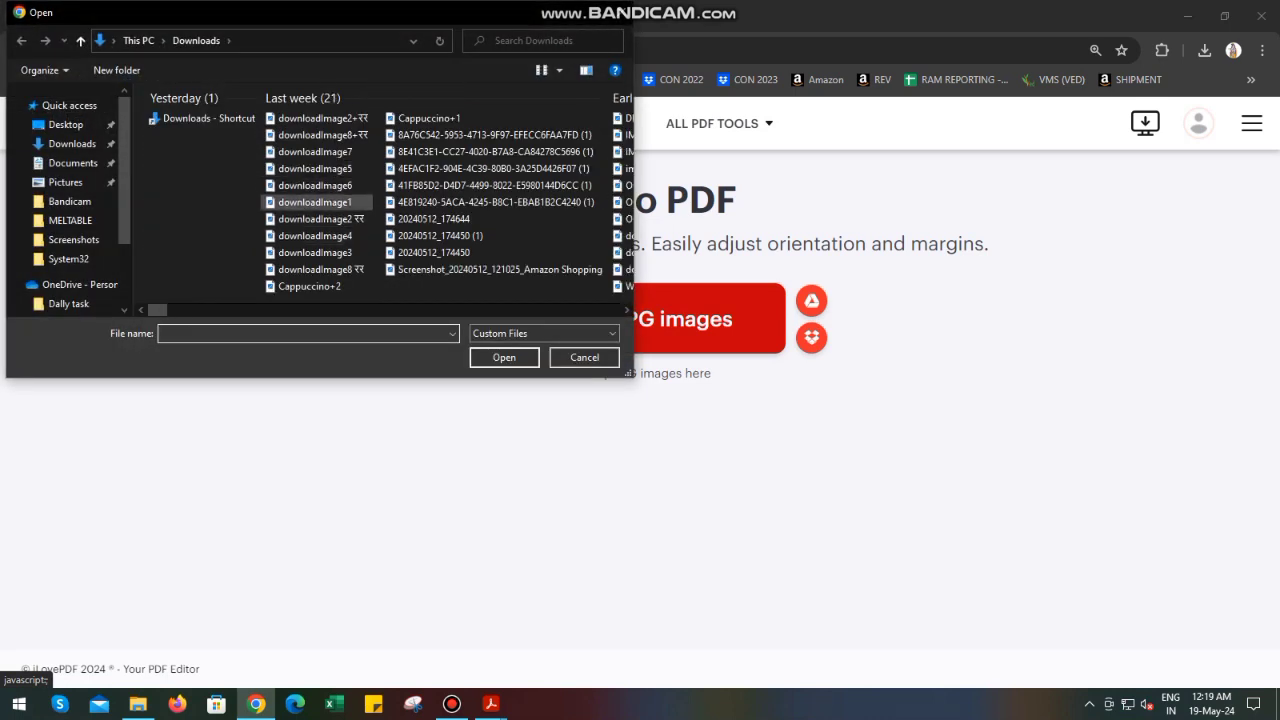
left_click(320, 218)
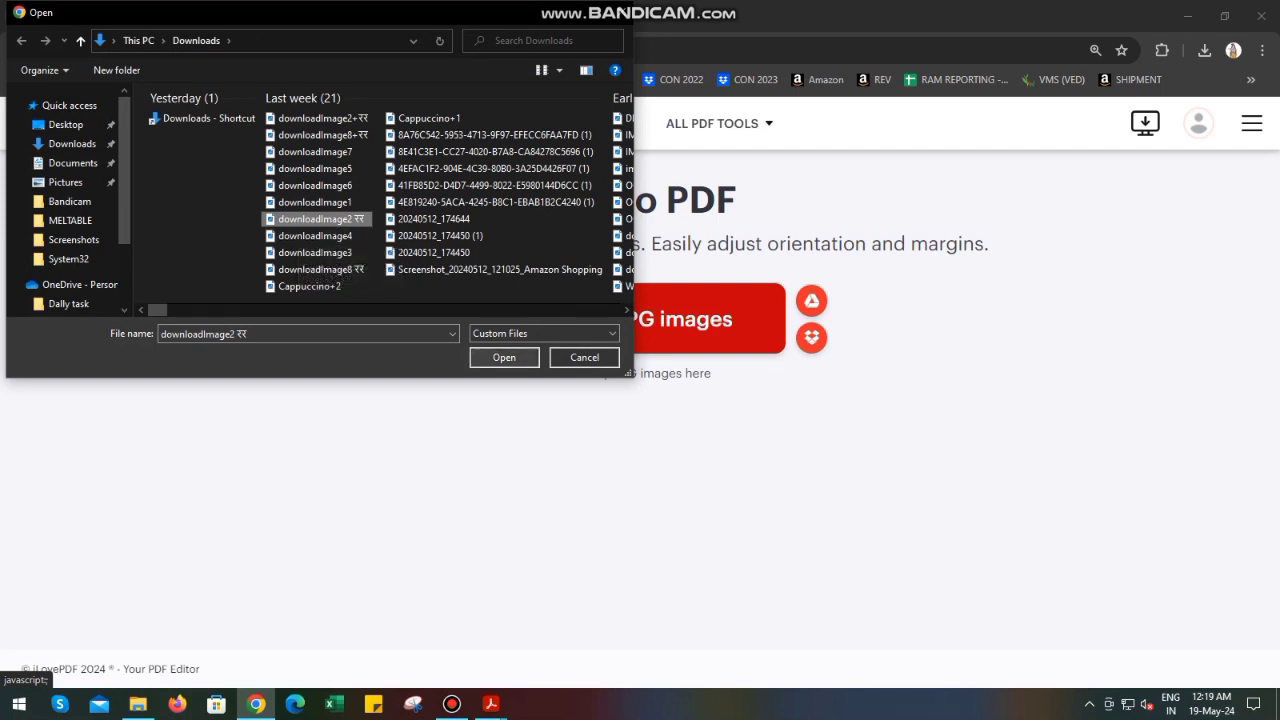
left_click(504, 357)
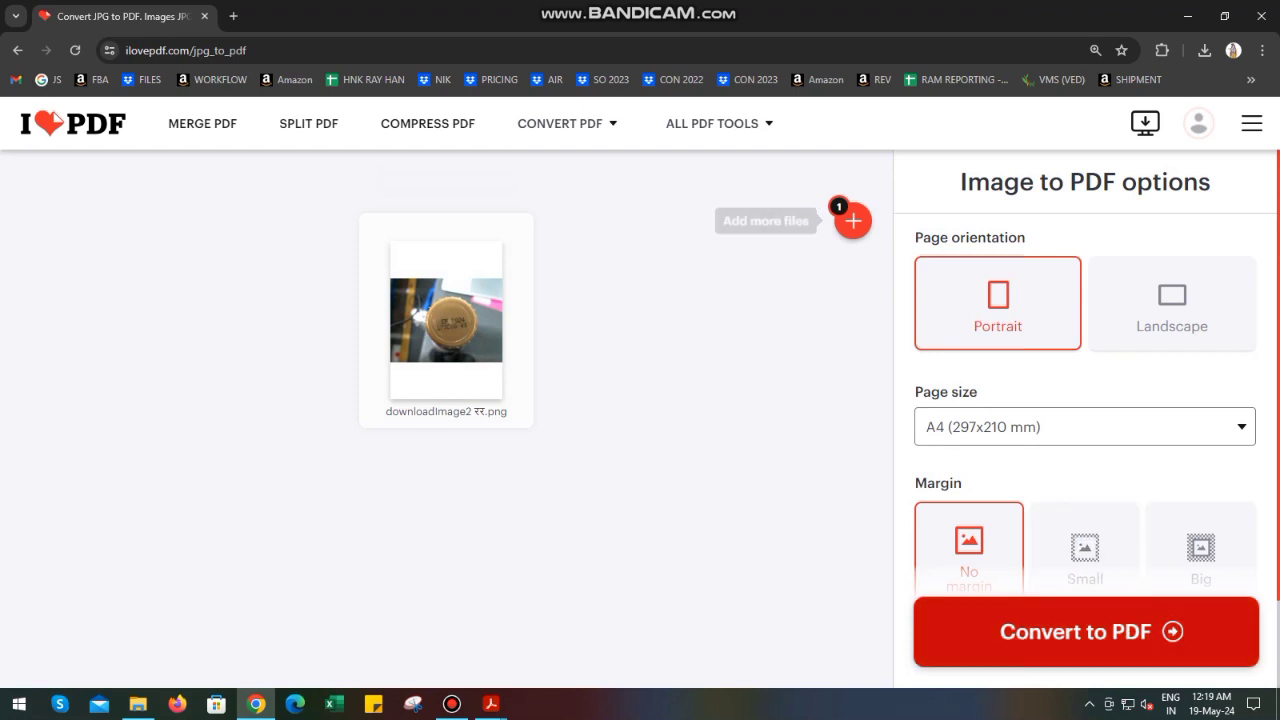
left_click(1172, 305)
left_click(998, 305)
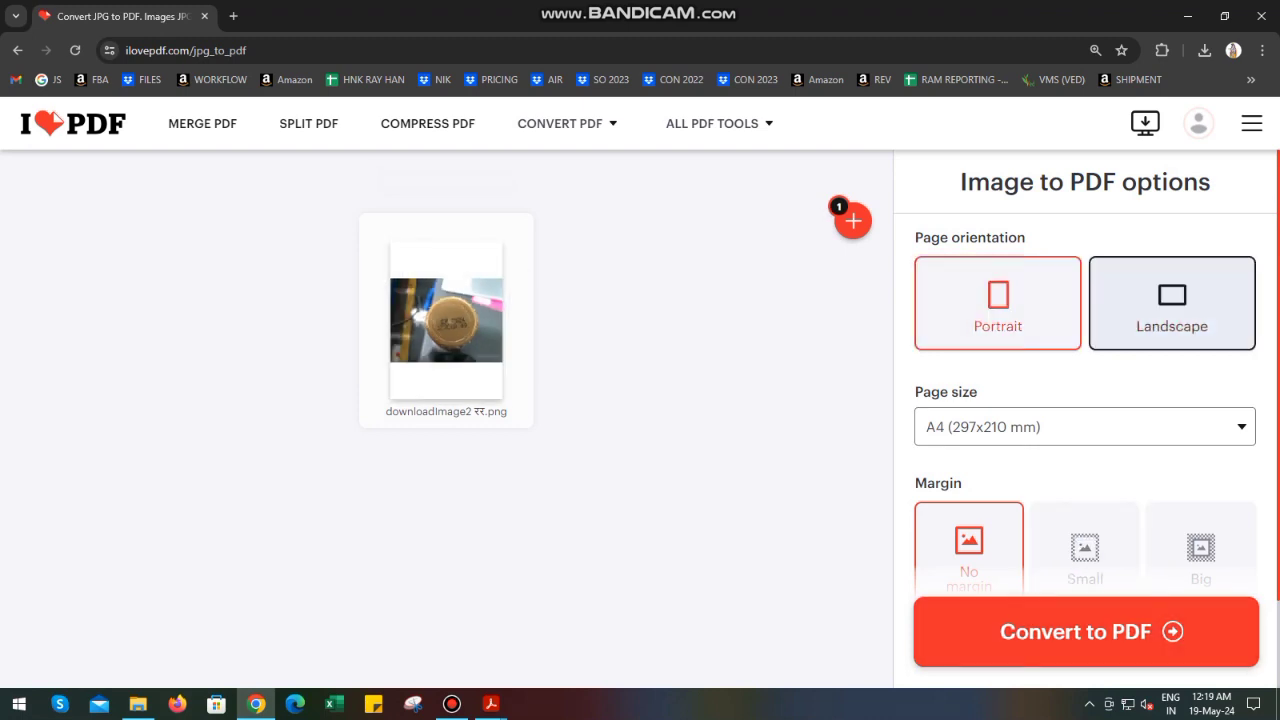
left_click(1172, 305)
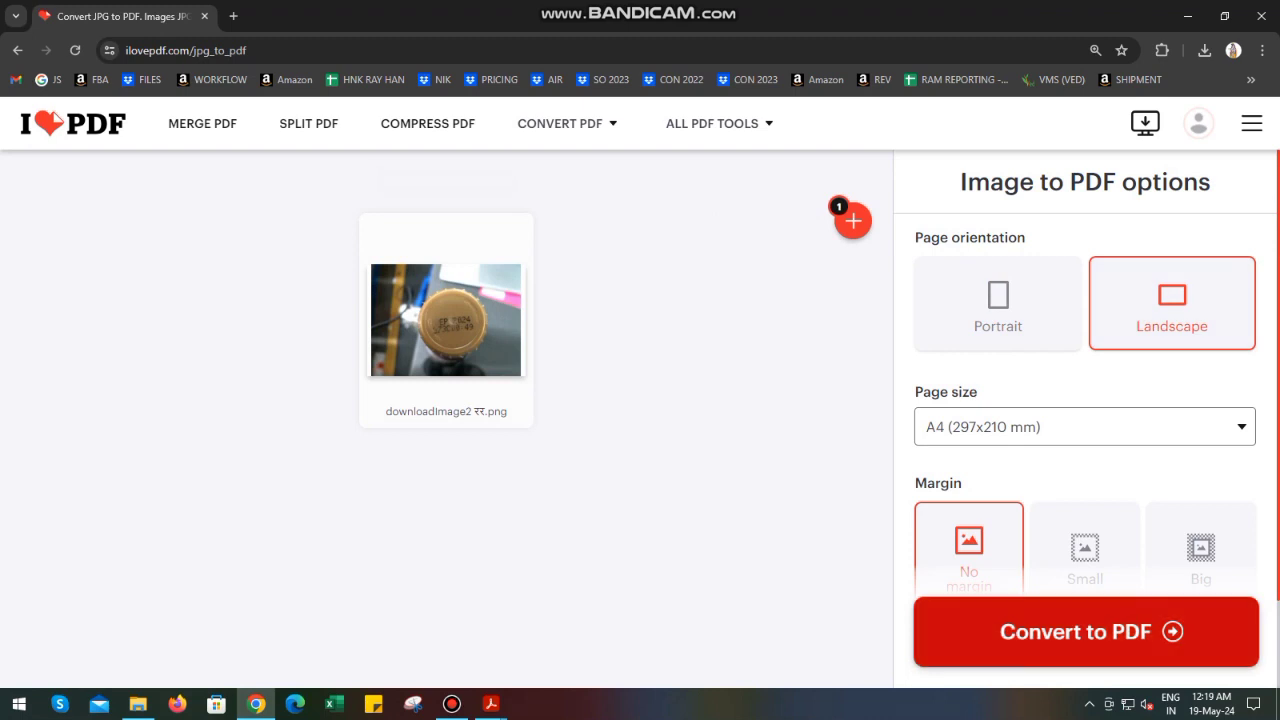
left_click(1086, 631)
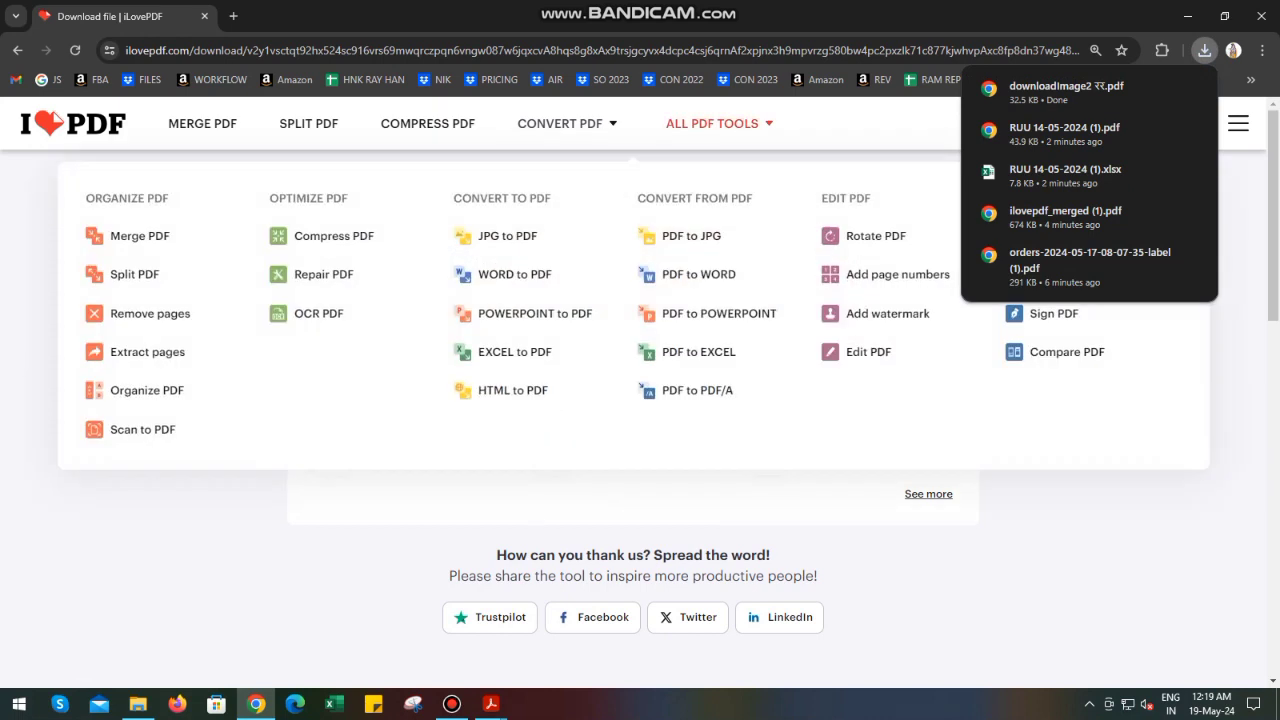
- Open the downloaded downloadImage2 रर.pdf from Downloads to check it, then close it
left_click(138, 704)
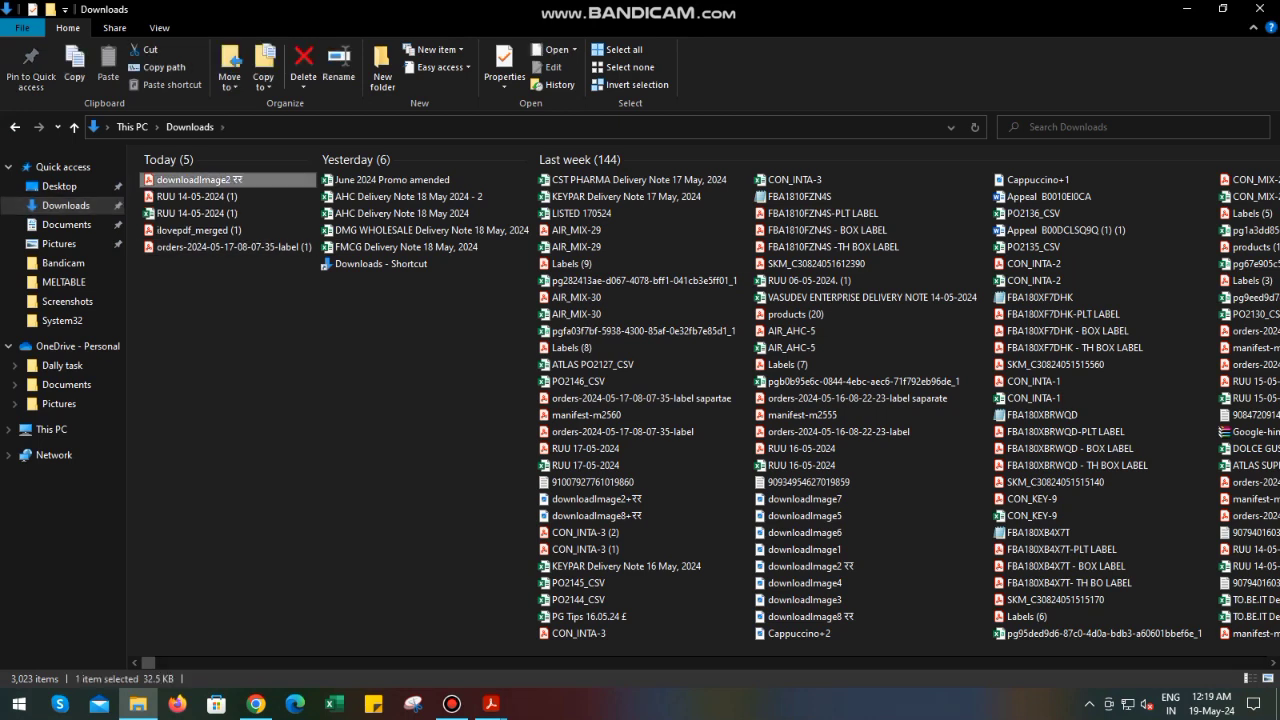
key("Return")
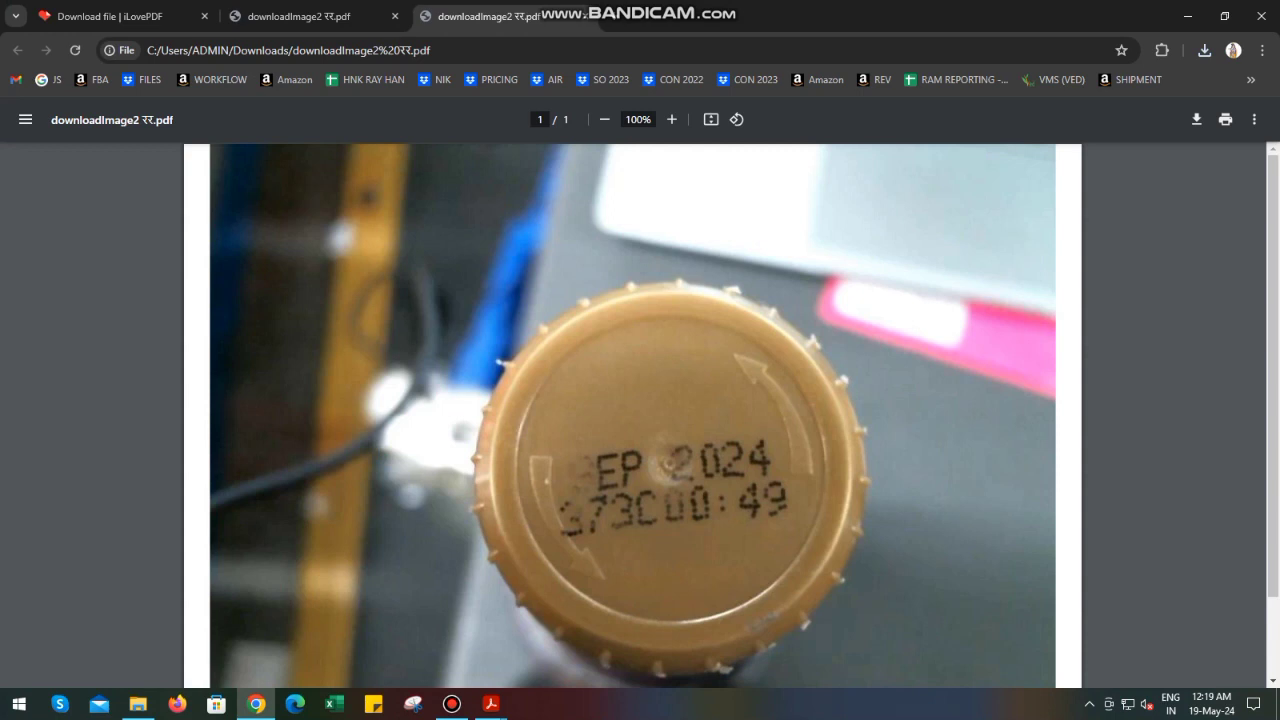
key("ctrl+w")
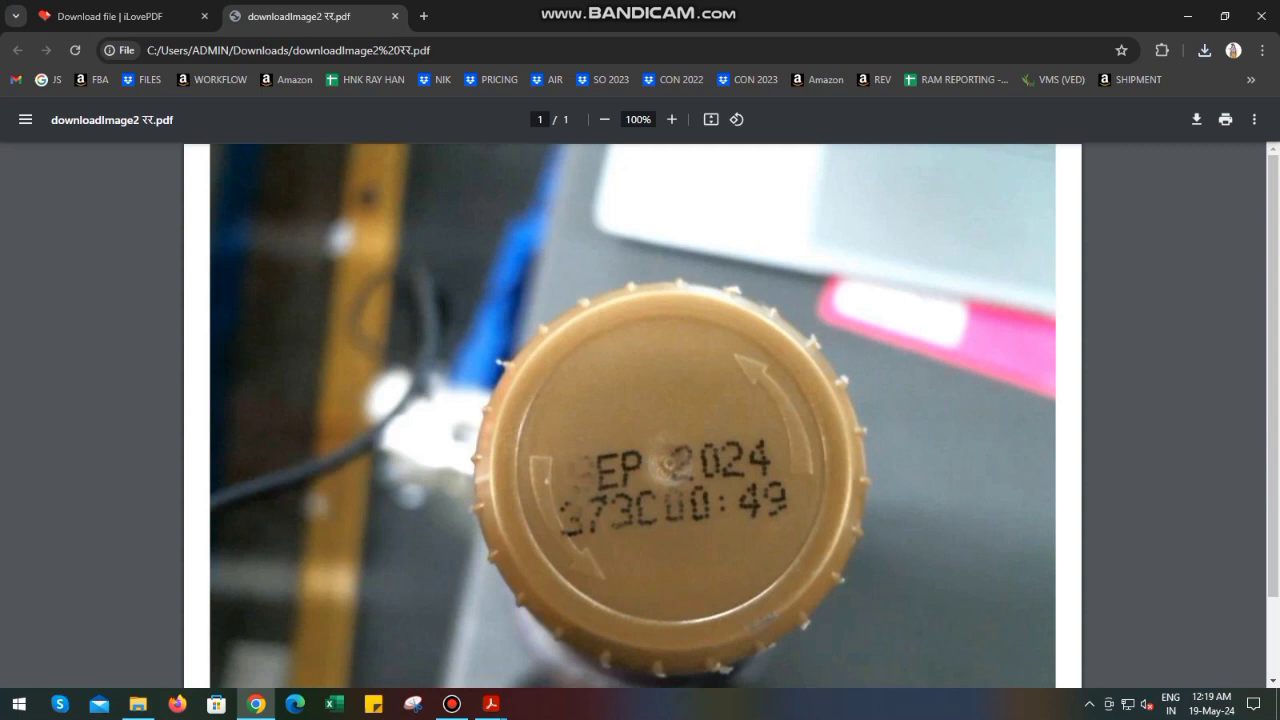
key("ctrl+w")
- Convert downloadImage2 रर.pdf to a High quality JPG with the PDF to JPG tool
mouse_move(712, 123)
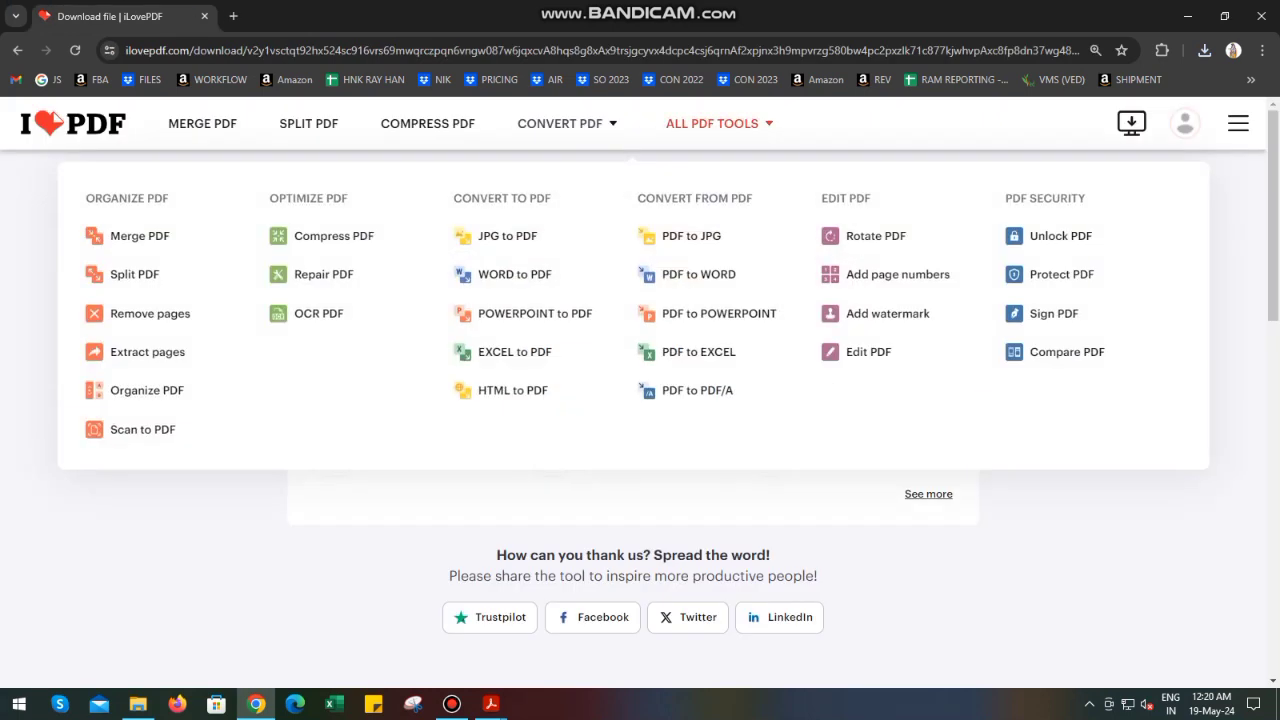
left_click(691, 236)
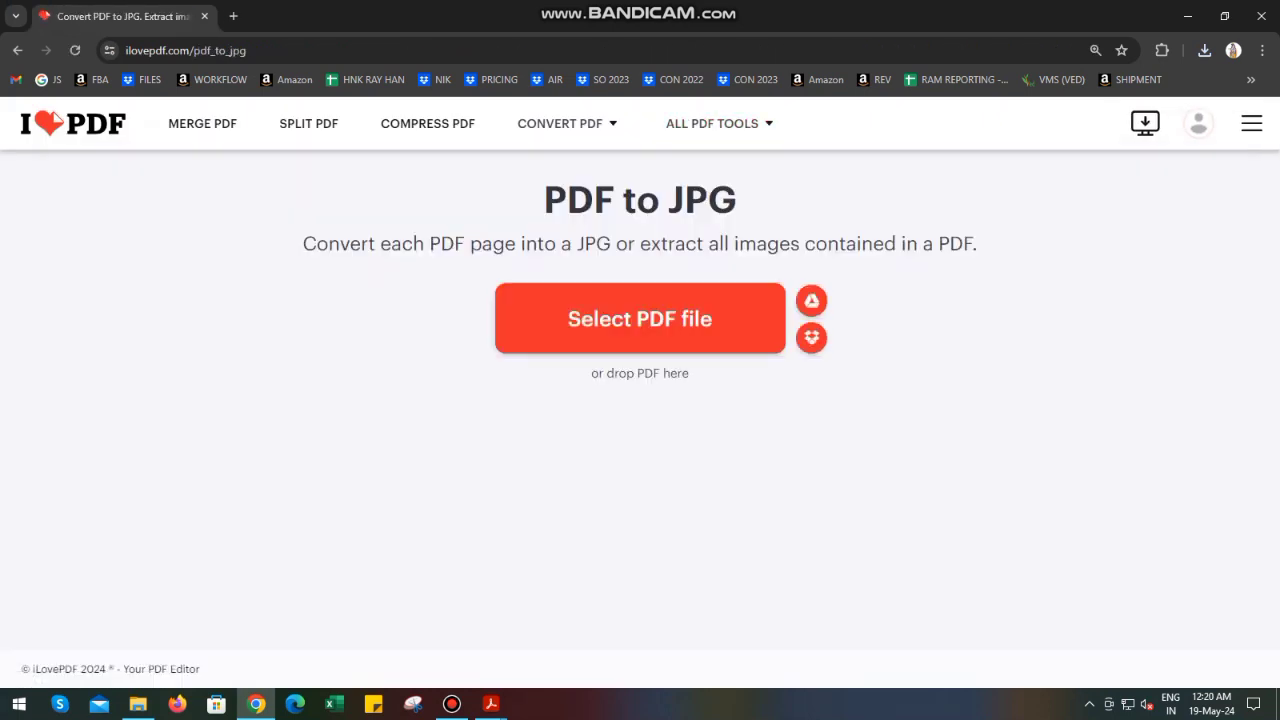
left_click(640, 318)
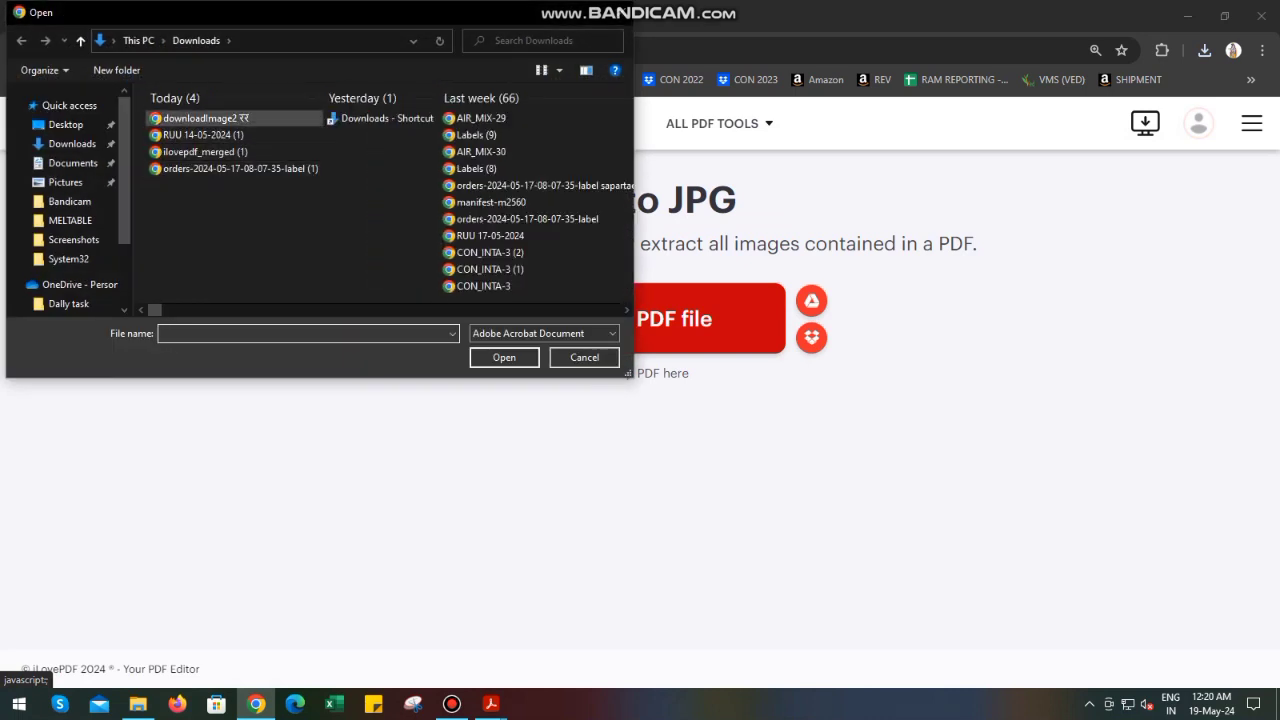
left_click(205, 118)
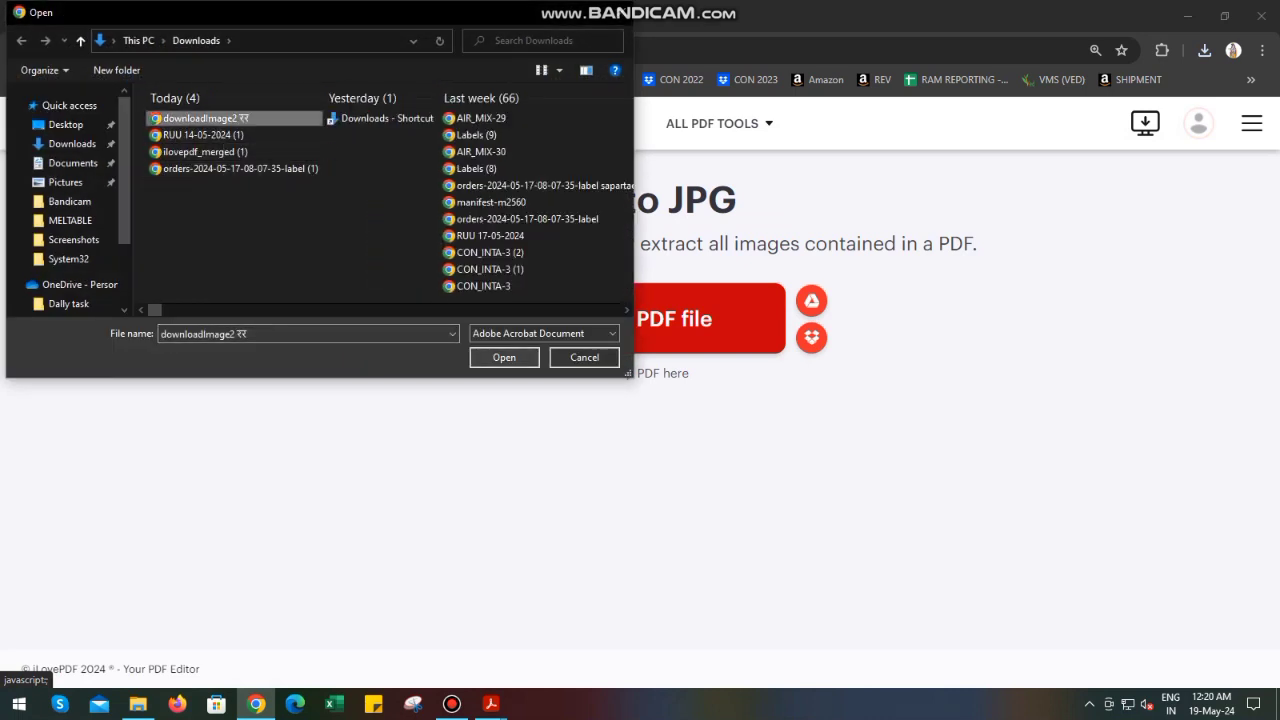
left_click(504, 357)
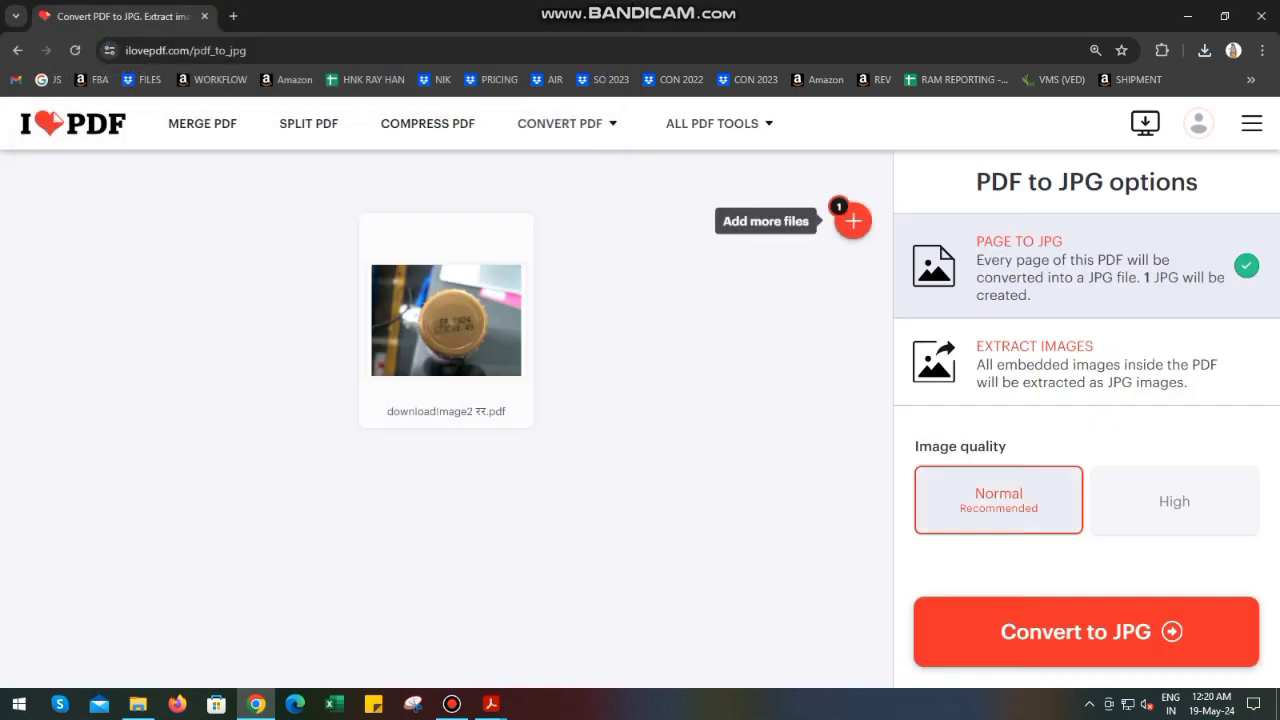
left_click(1174, 501)
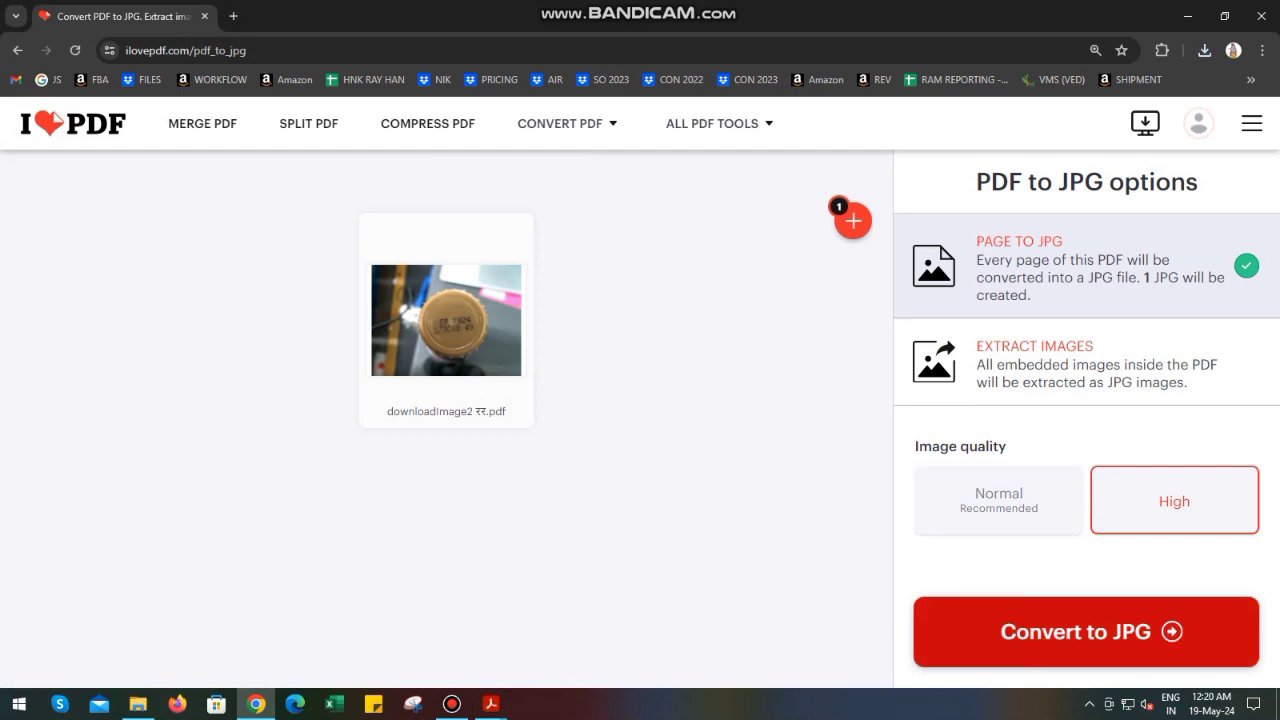
left_click(1086, 631)
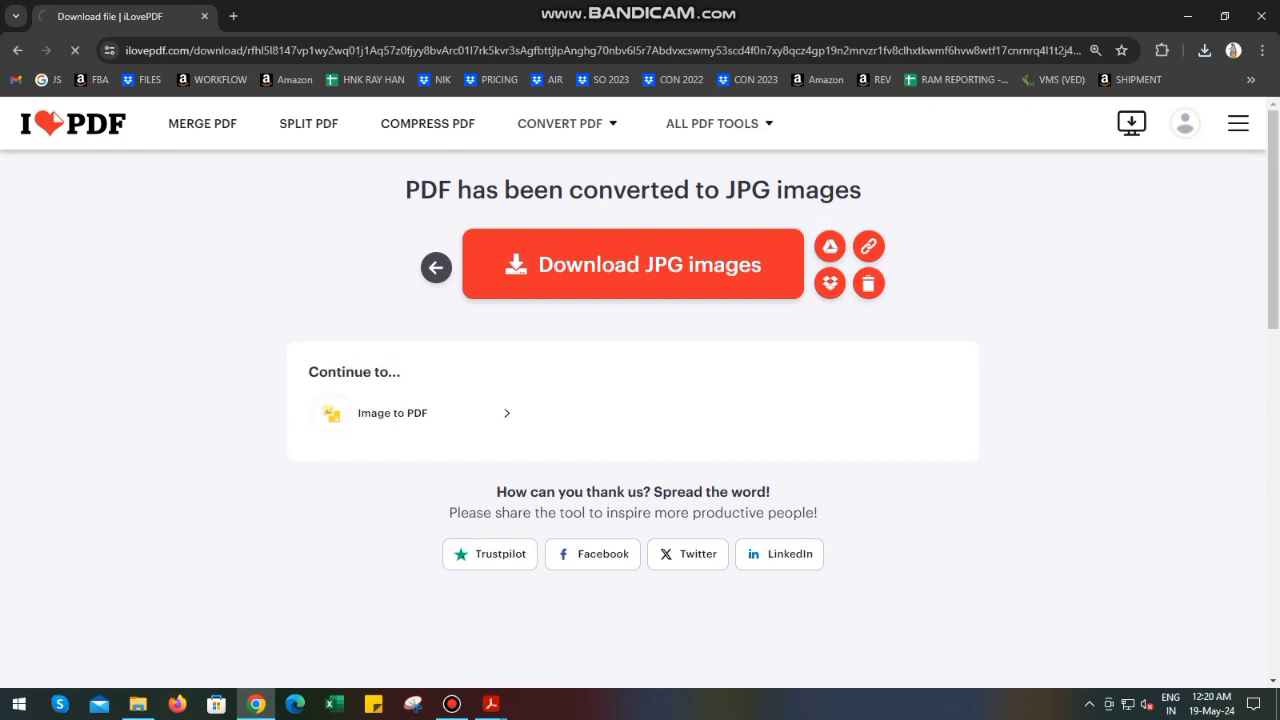
- Check downloadImage2 रर_page-0001 in Downloads, then return to iLovePDF and the screen recorder
left_click(138, 704)
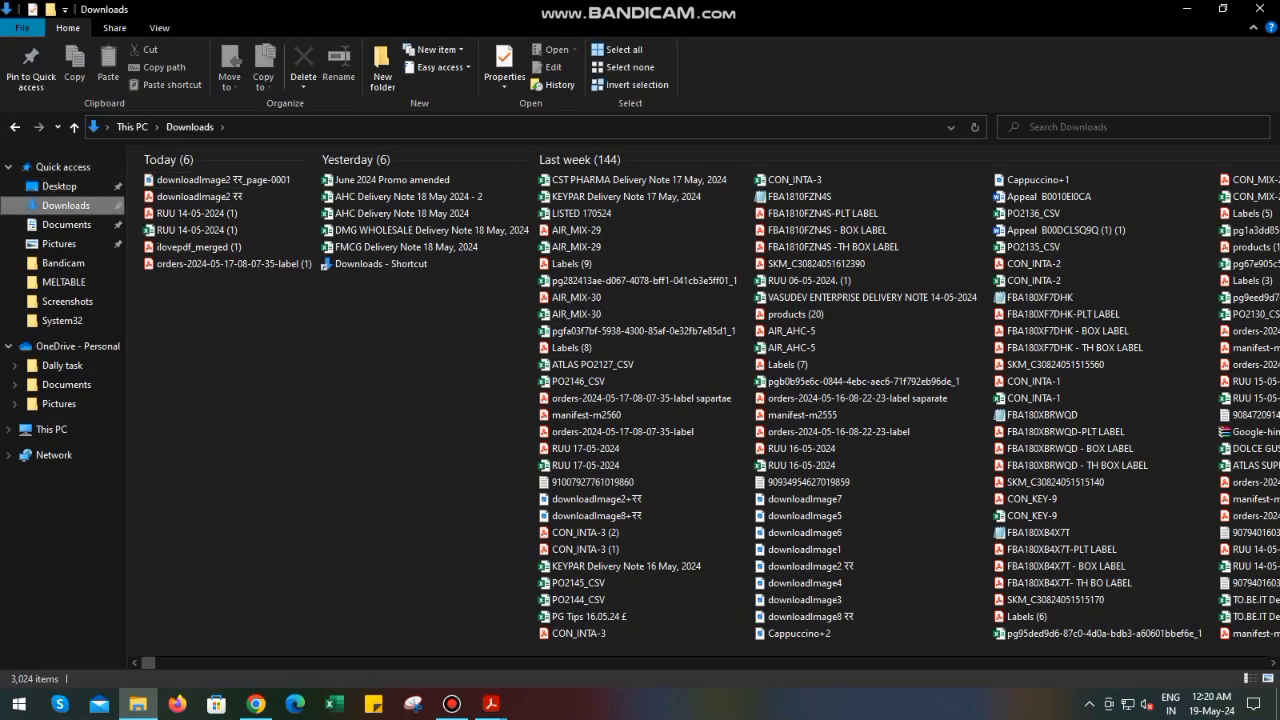
left_click(222, 180)
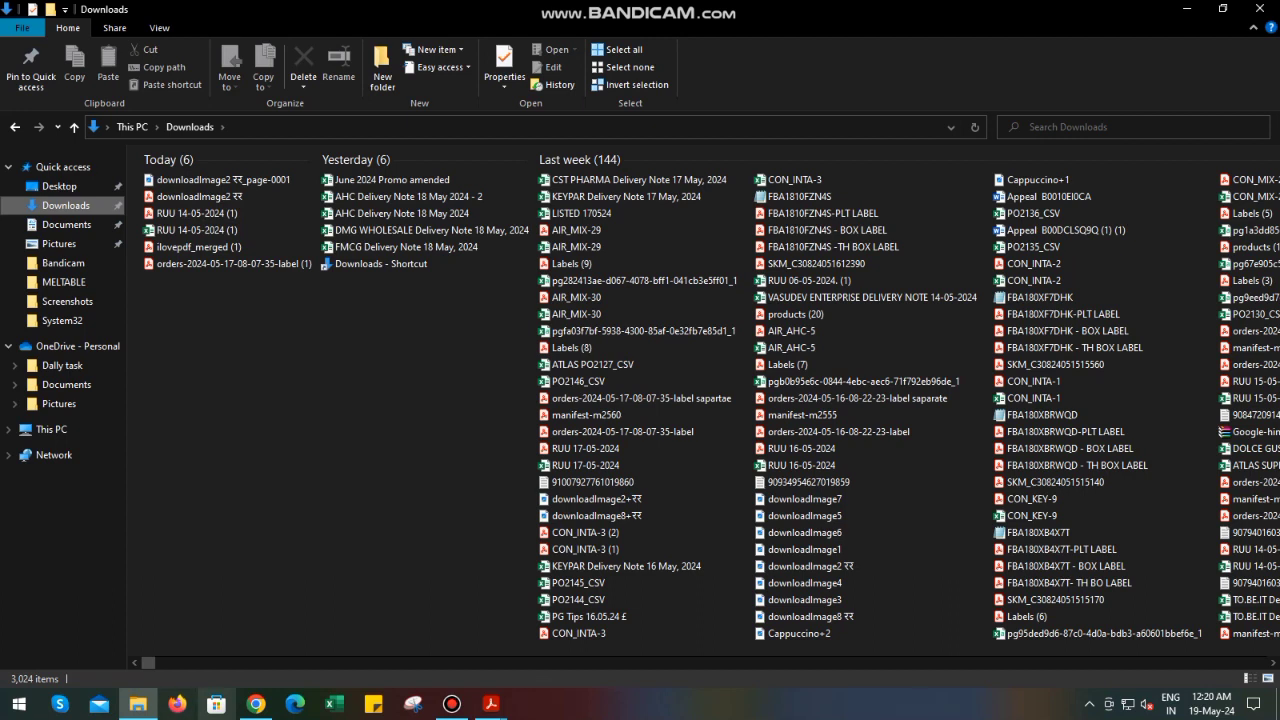
left_click(256, 703)
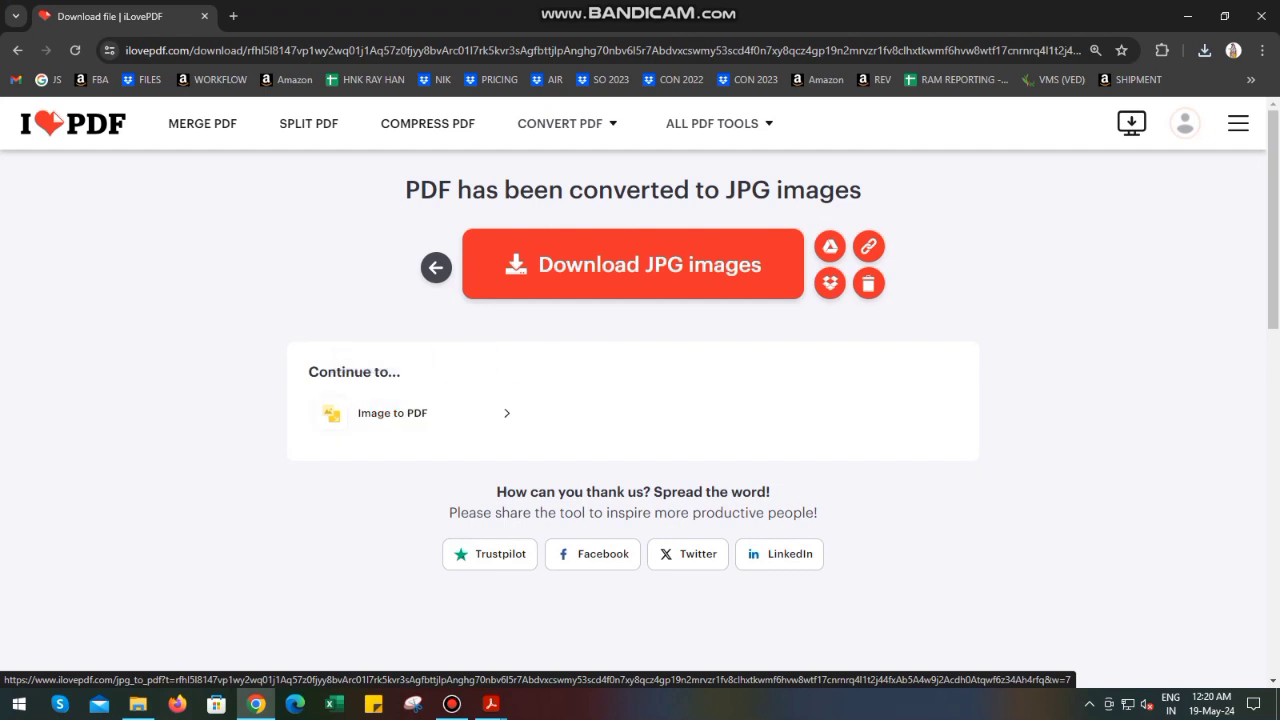
left_click(452, 703)
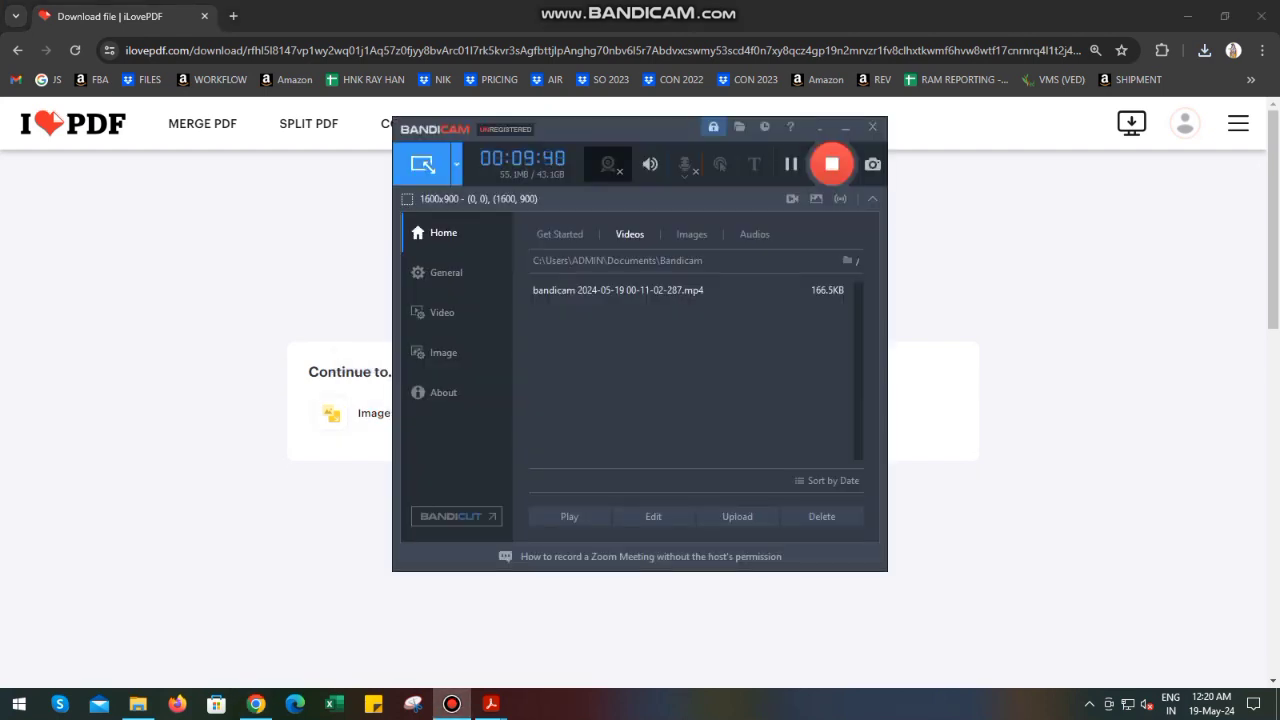